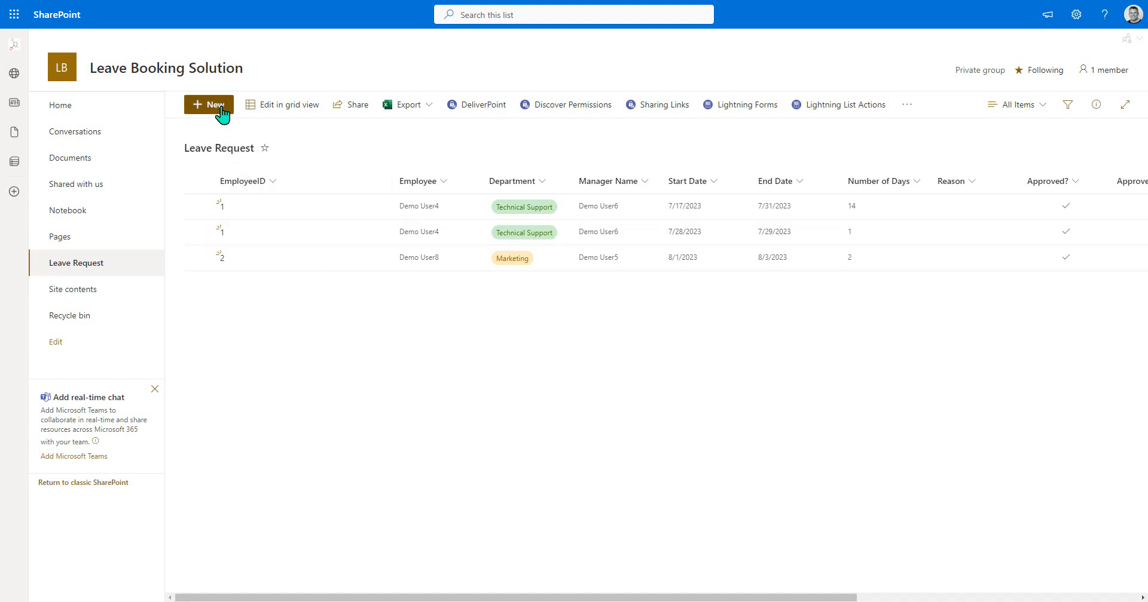
- Review the fields in the Leave Request list's default new item form, including the Department choices, and close it without saving
left_click(220, 112)
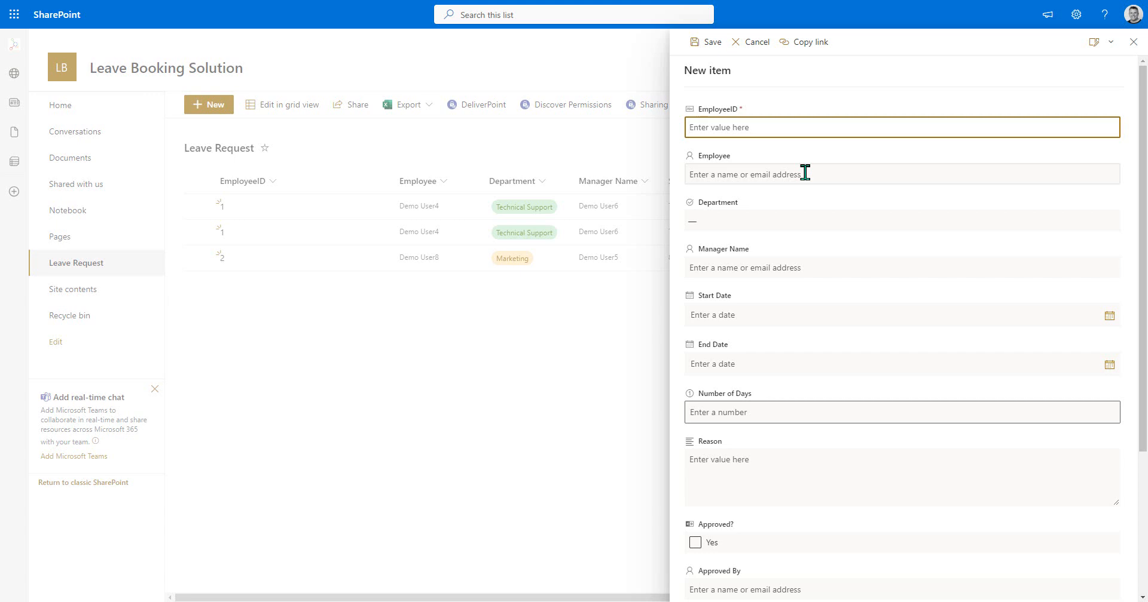
left_click(799, 221)
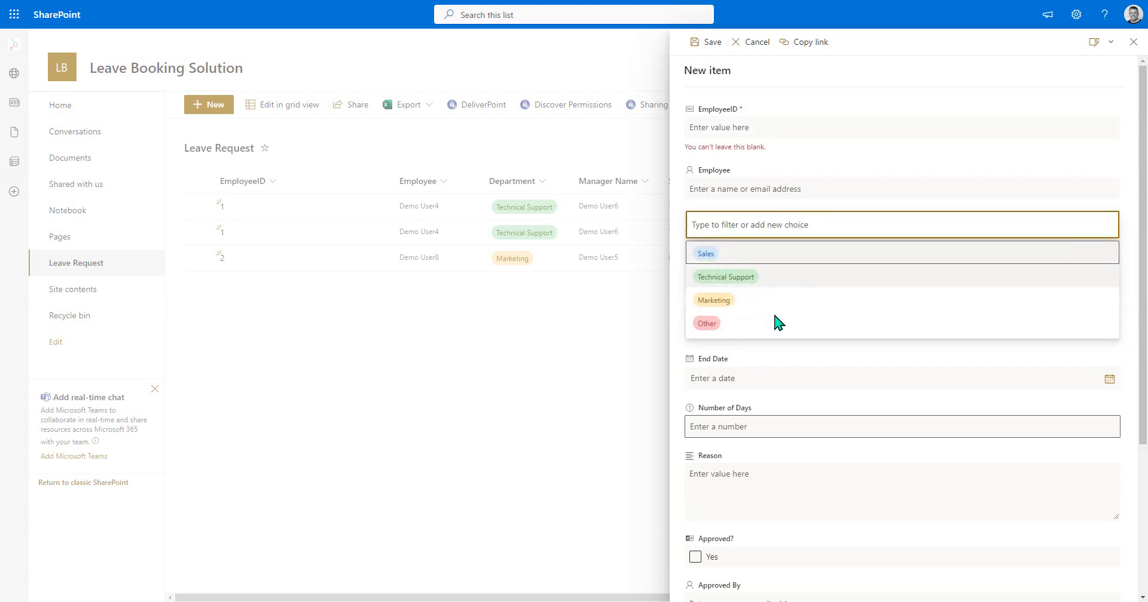
left_click(781, 221)
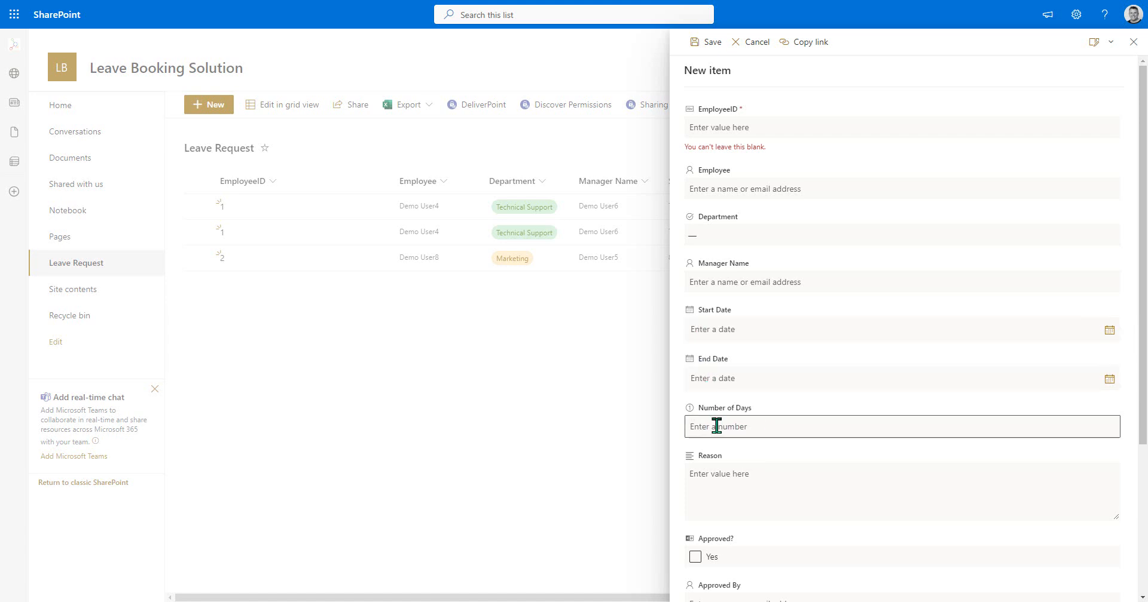
scroll(694, 457, "down", 1)
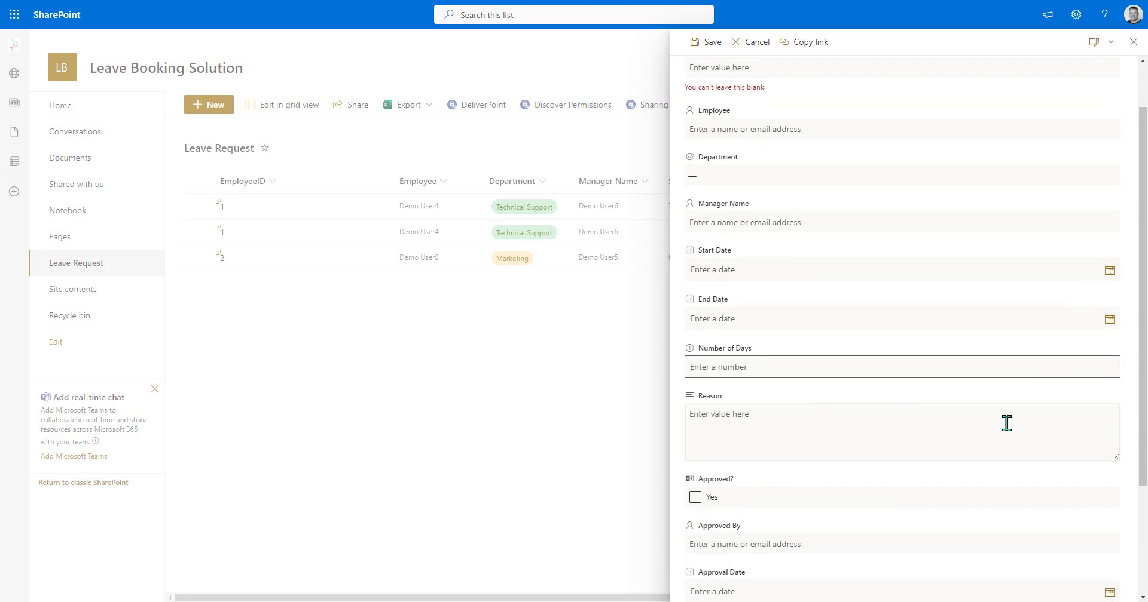
scroll(917, 446, "down", 2)
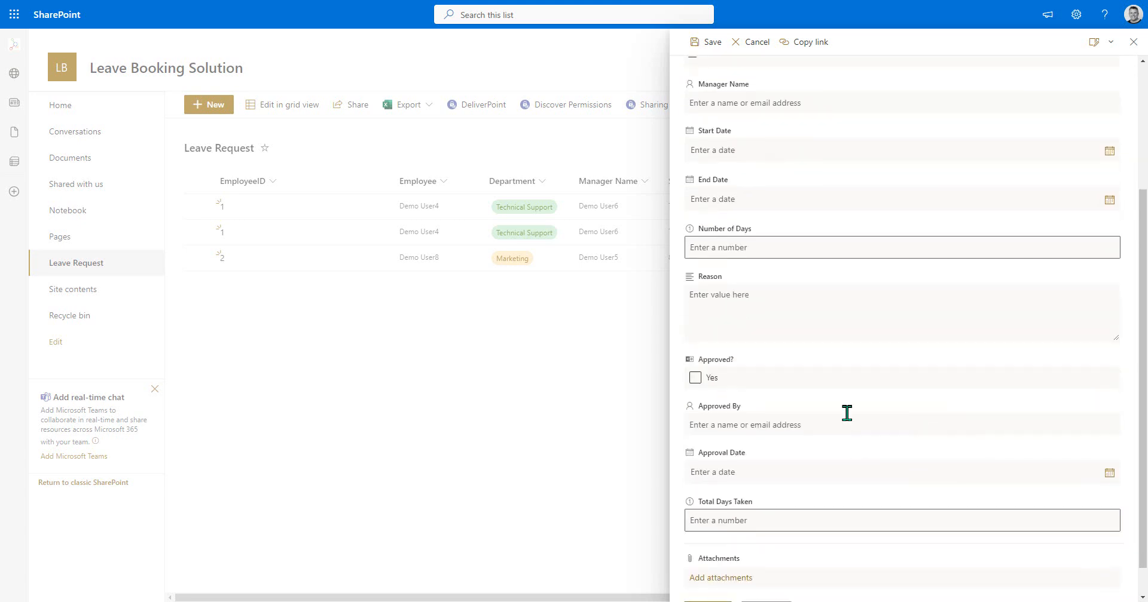
left_click(756, 382)
scroll(807, 419, "down", 1)
scroll(810, 432, "up", 5)
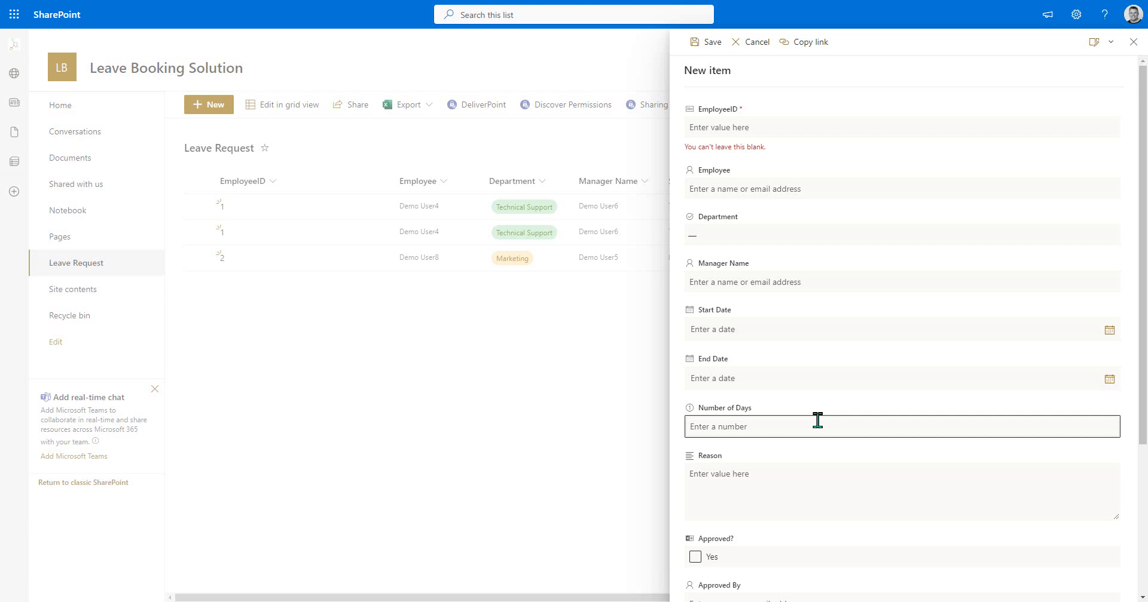
scroll(817, 421, "down", 3)
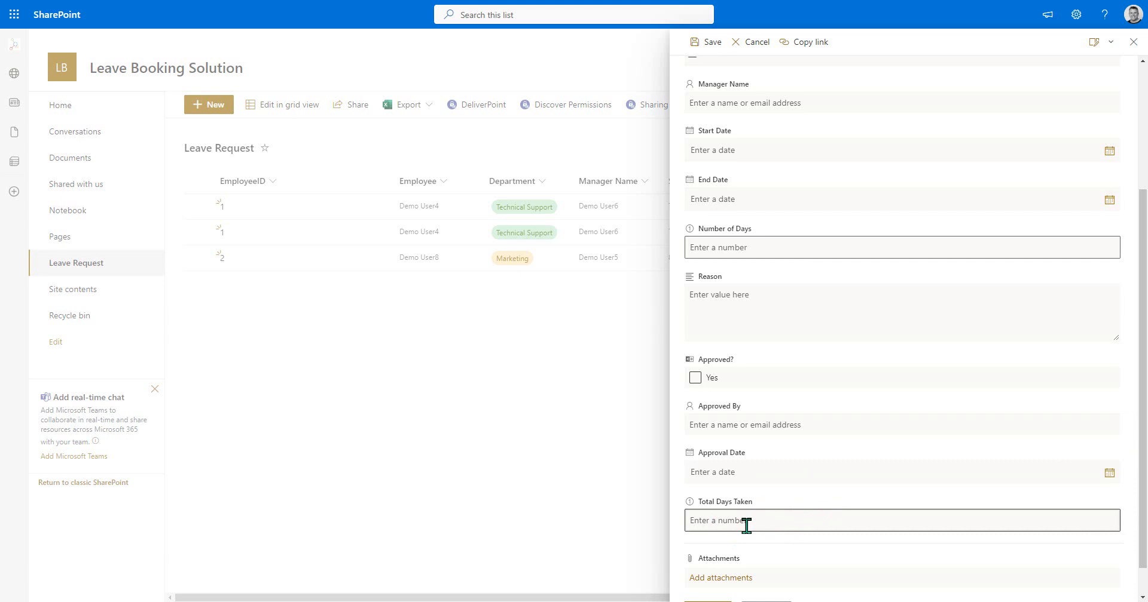
scroll(777, 490, "up", 3)
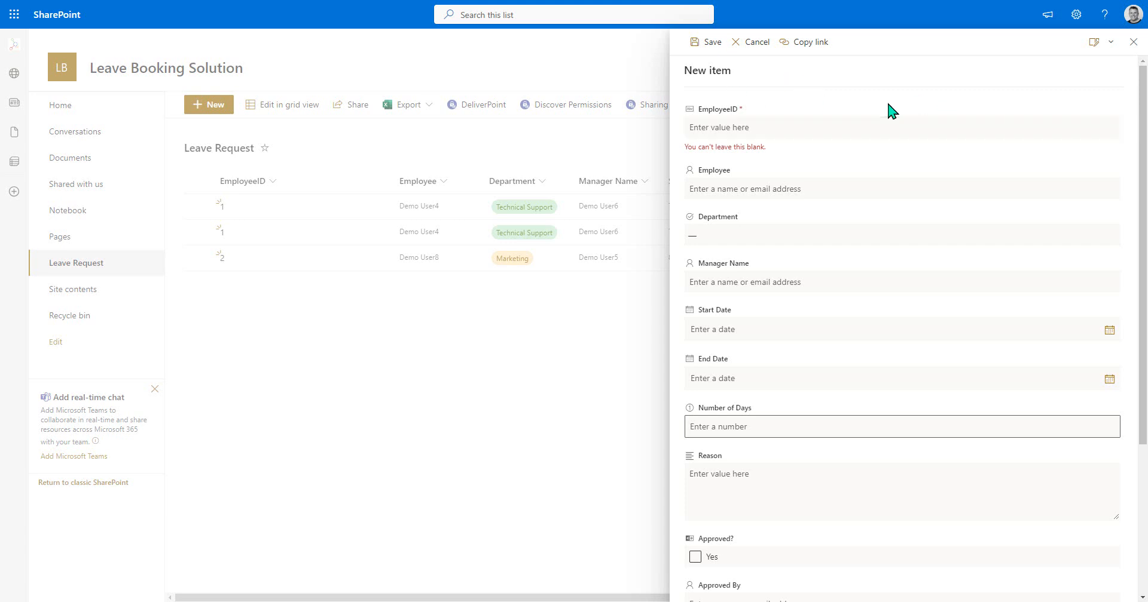
left_click(1133, 43)
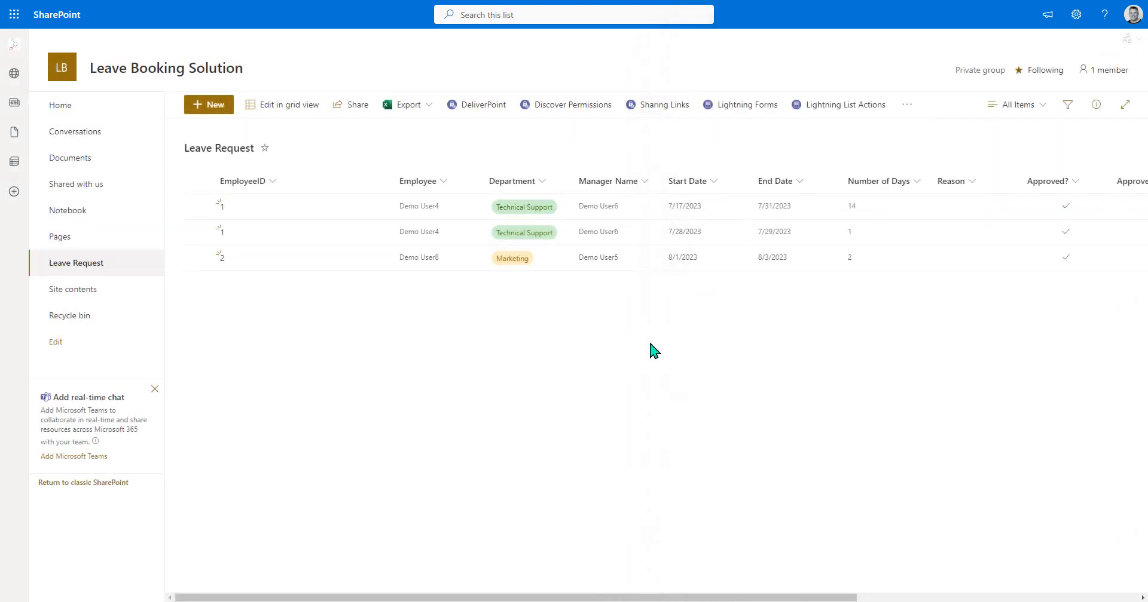
- Open the Leave Request list's default NewForm.aspx for customization in Lightning Forms
left_click(740, 114)
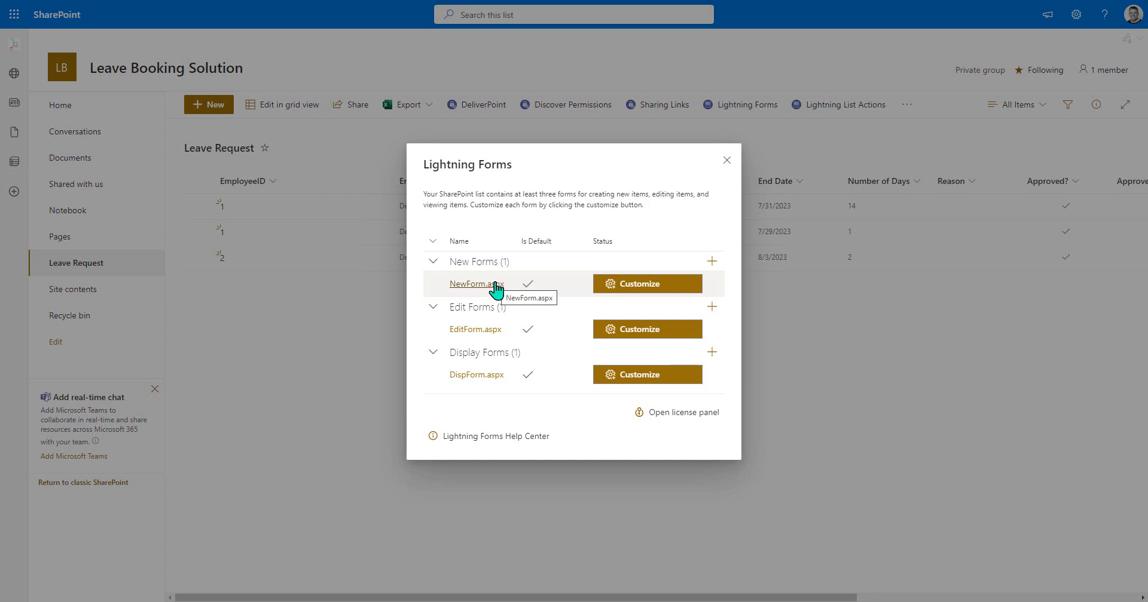
left_click(712, 308)
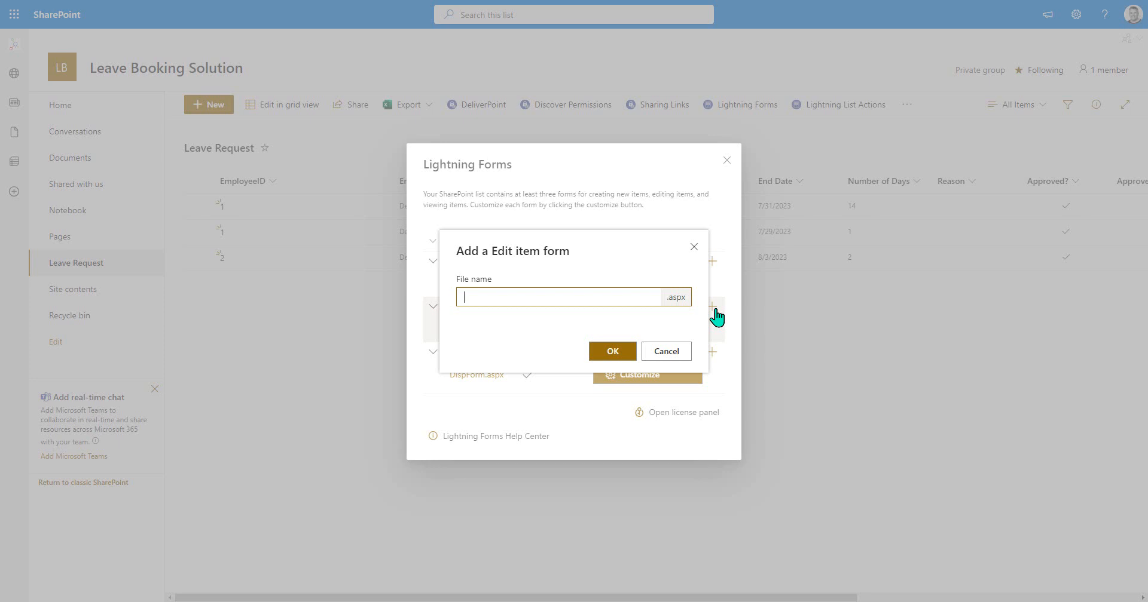
left_click(661, 353)
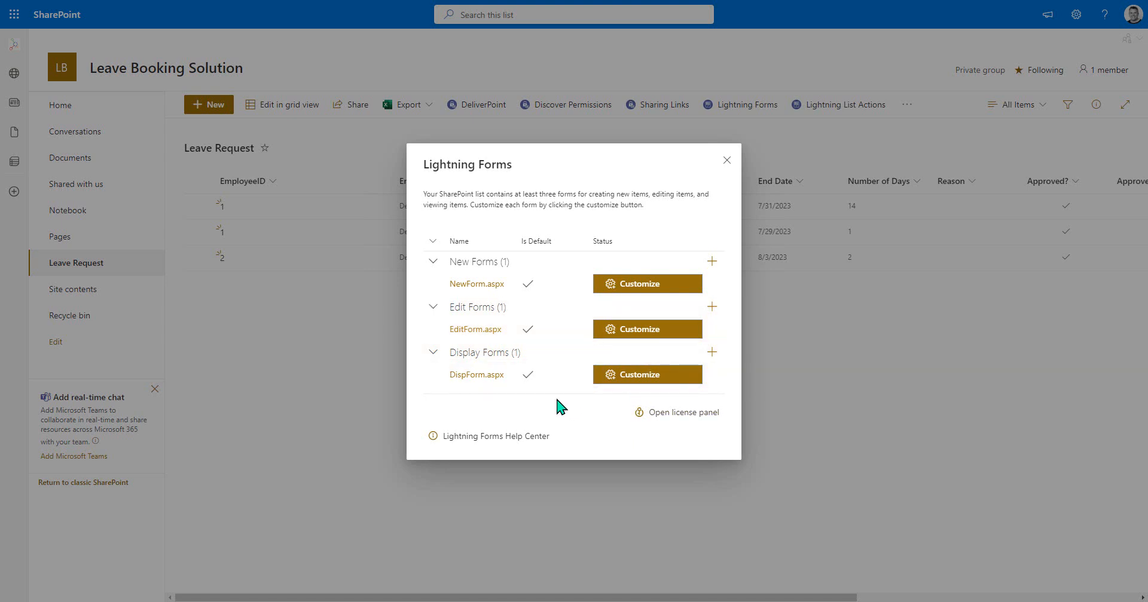
left_click(633, 288)
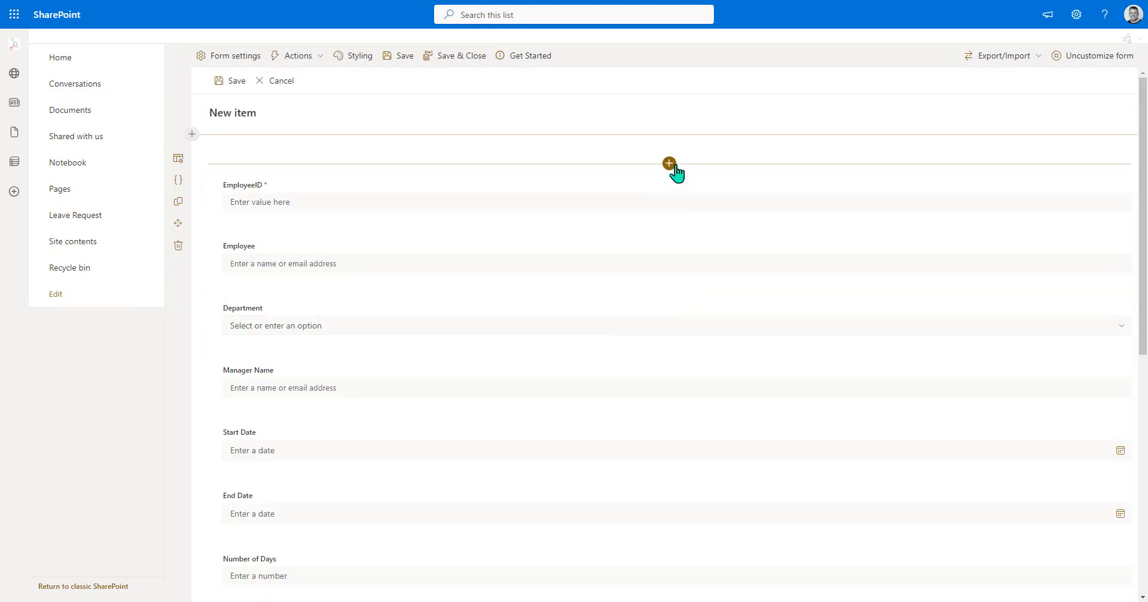
- Add a one-column section above the existing form fields and insert a text element into it
left_click(191, 134)
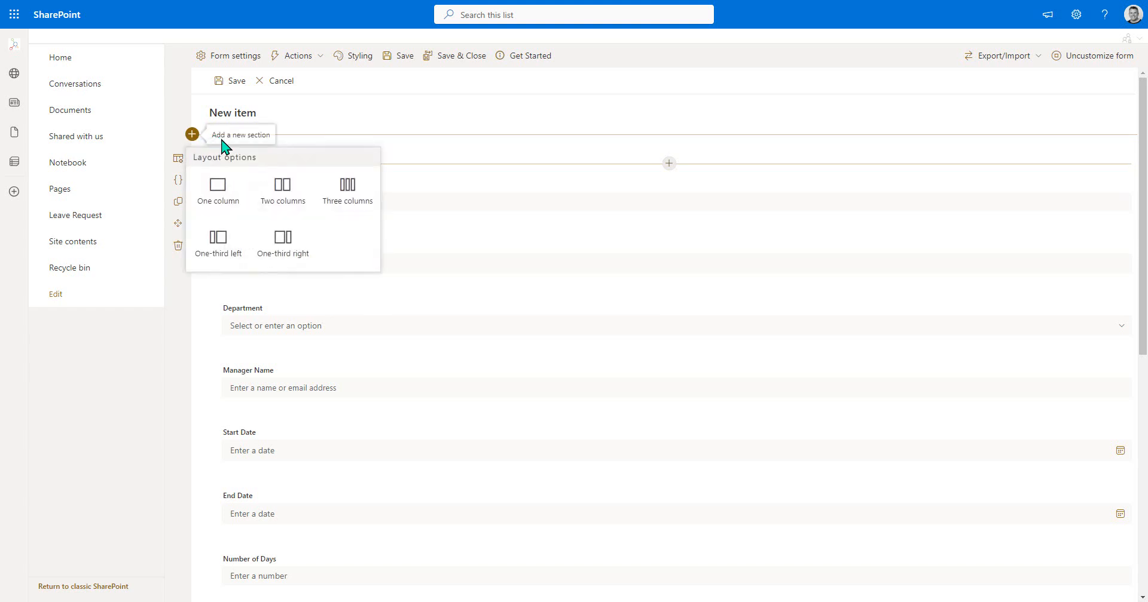
left_click(227, 192)
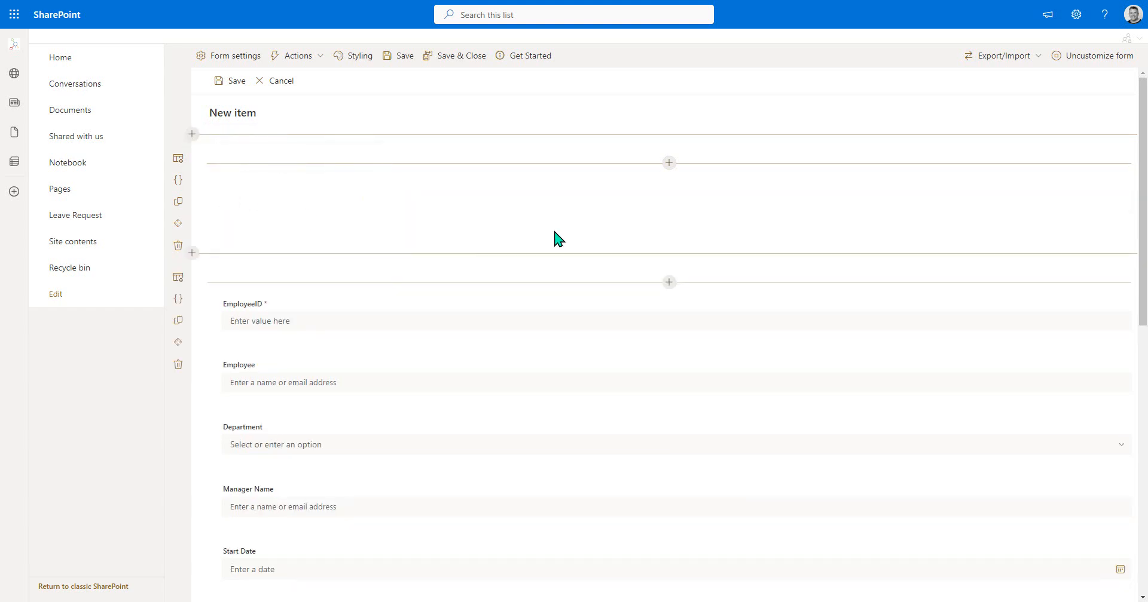
left_click(669, 163)
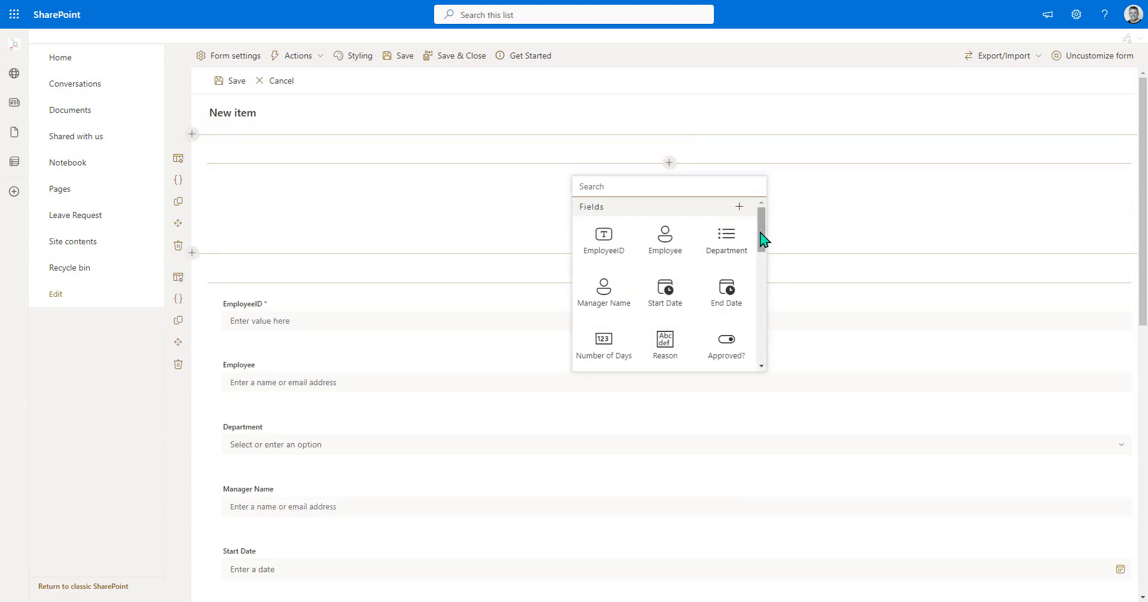
left_click_drag(763, 239, 763, 325)
left_click(597, 326)
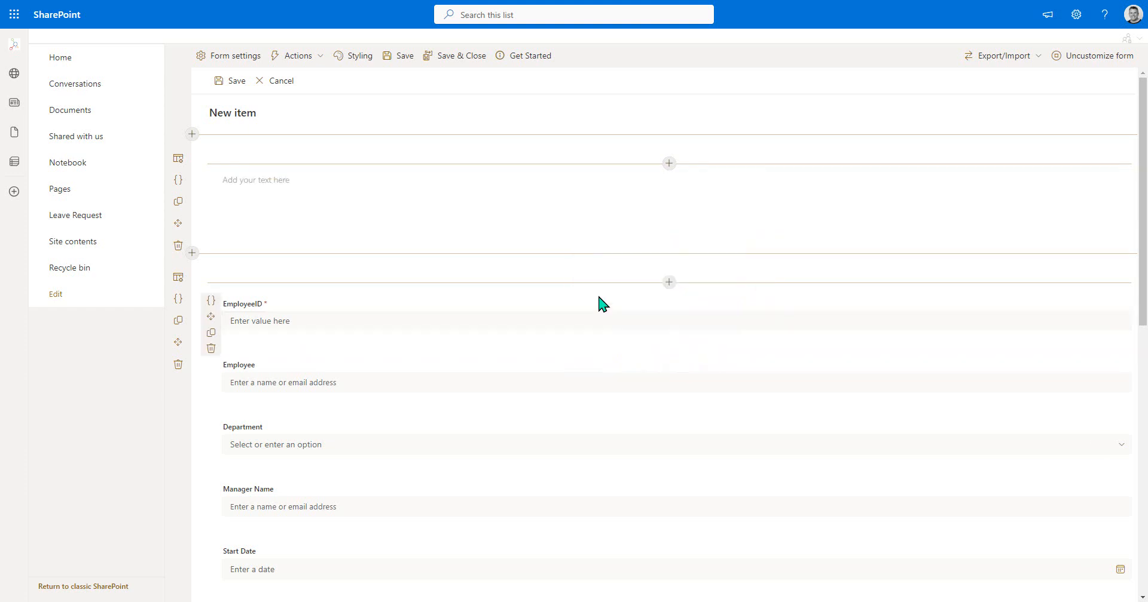
- Enter "Employee Leave Request" as the content of the new text element
left_click(391, 194)
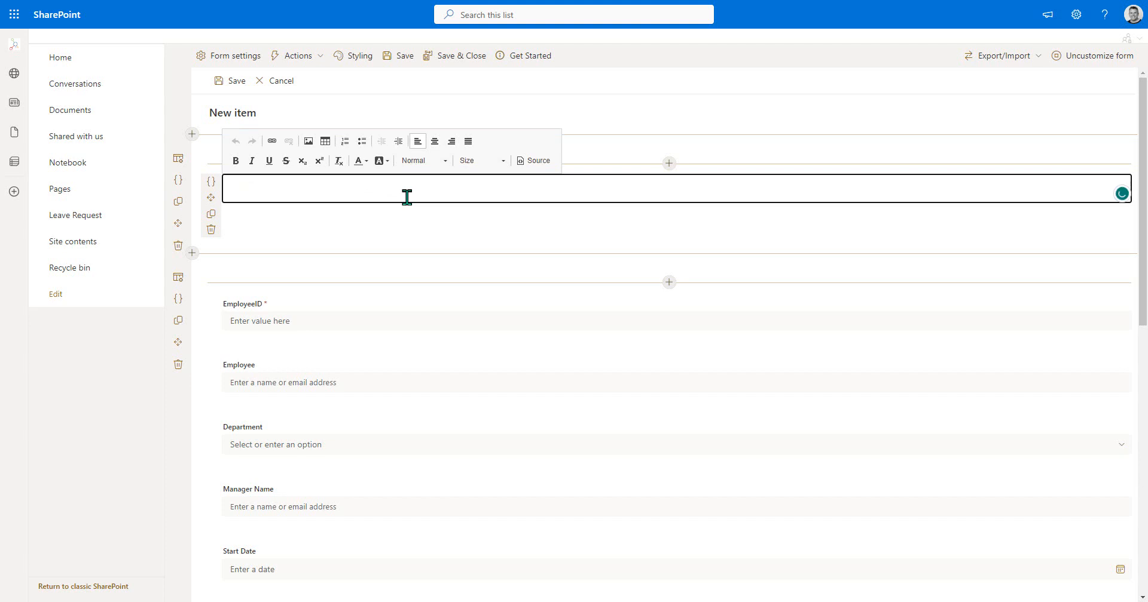
type("Employee Leave Request")
- Format the "Employee Leave Request" text as Heading 1 and center it
triple_click(284, 187)
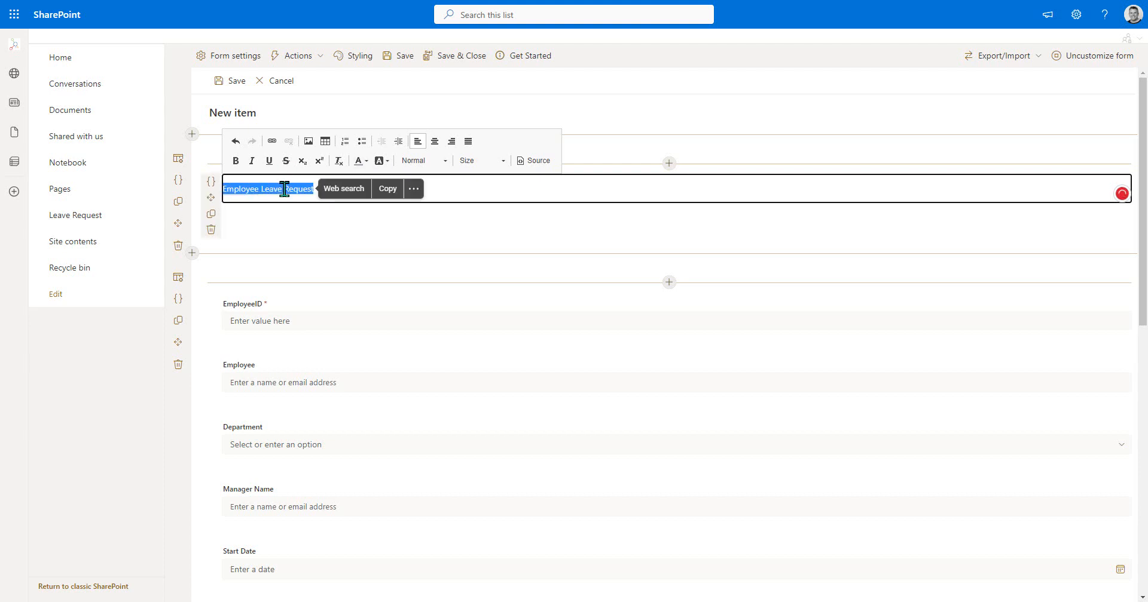
left_click(441, 161)
left_click(443, 204)
left_click(435, 141)
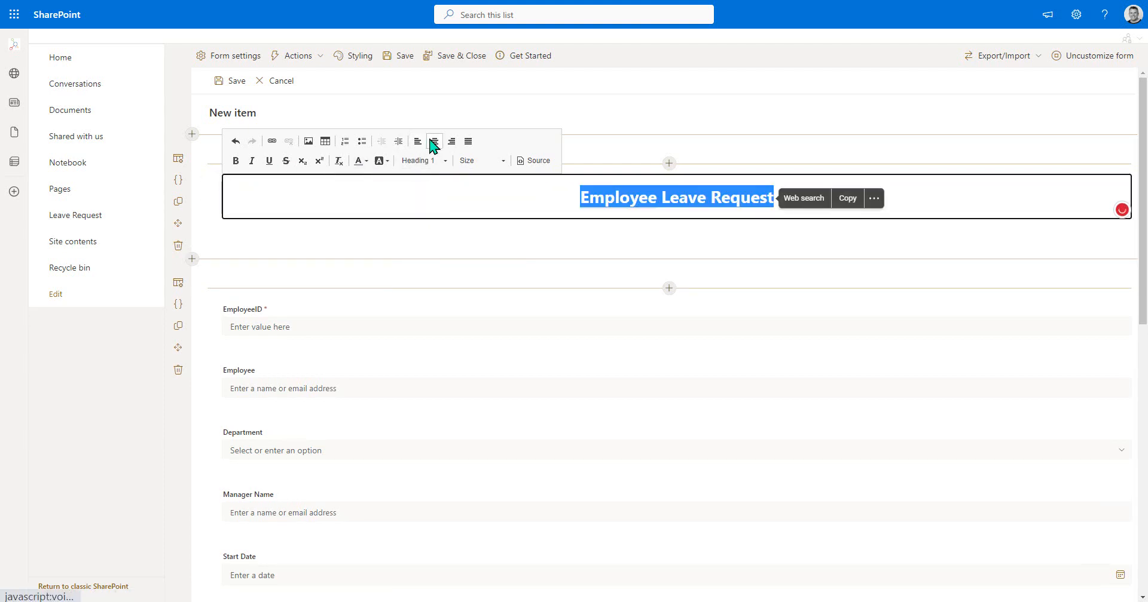
left_click(573, 250)
left_click(734, 356)
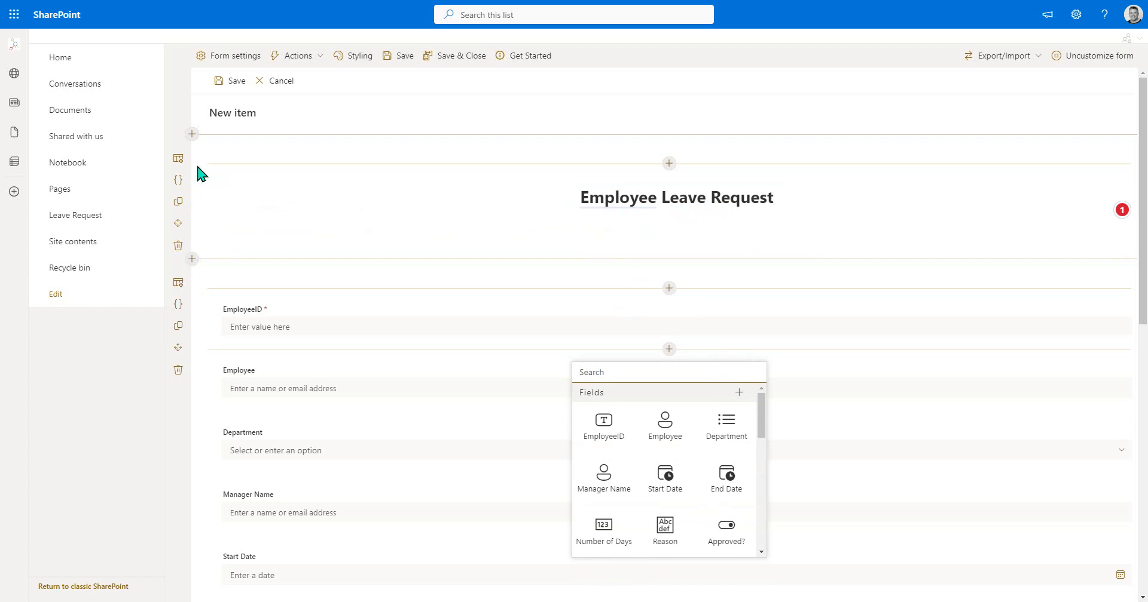
- Add a new style to the first row, which holds the form heading, in the form styling settings
left_click(366, 60)
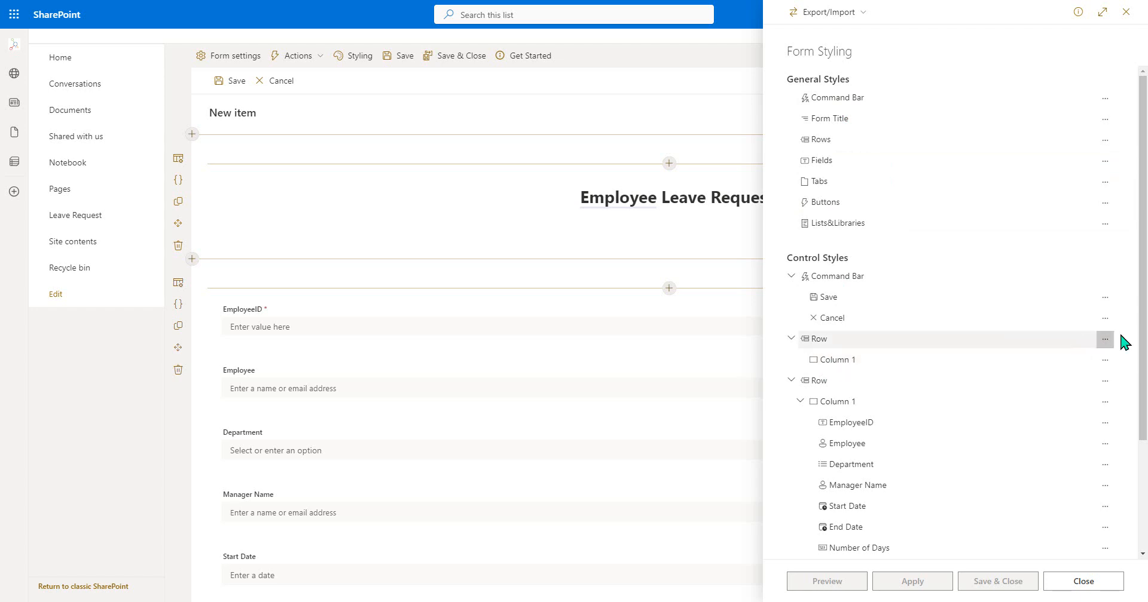
left_click(1100, 344)
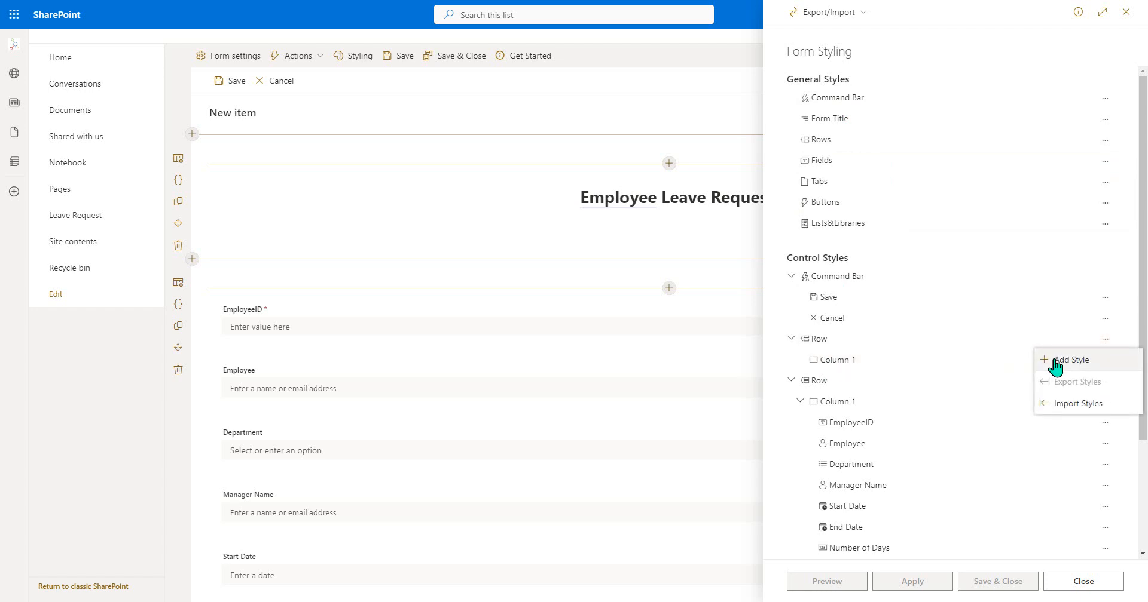
left_click(1055, 365)
left_click(613, 372)
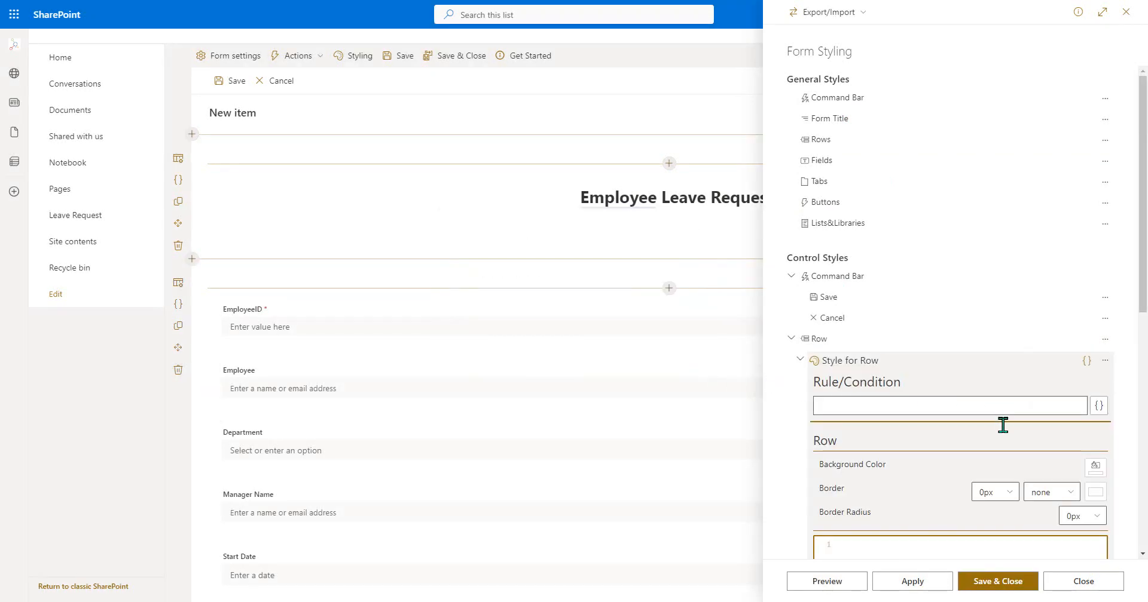
- Set the heading row's background to the grey neutralQuaternary theme color, apply the style and close the styling settings
scroll(1002, 423, "down", 1)
left_click(1093, 407)
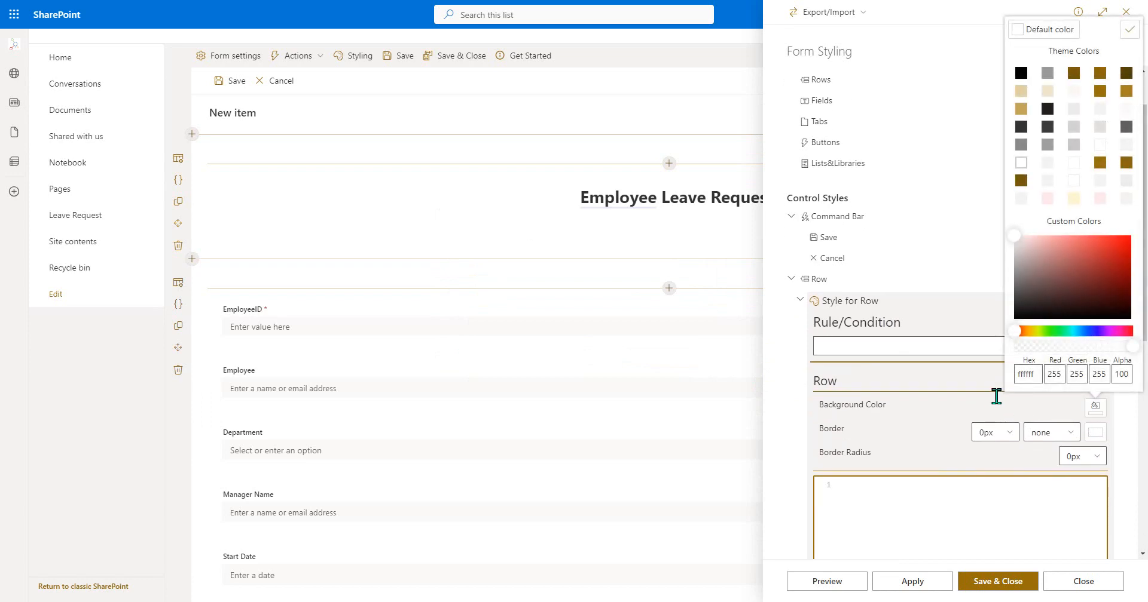
left_click(1073, 127)
left_click(1127, 31)
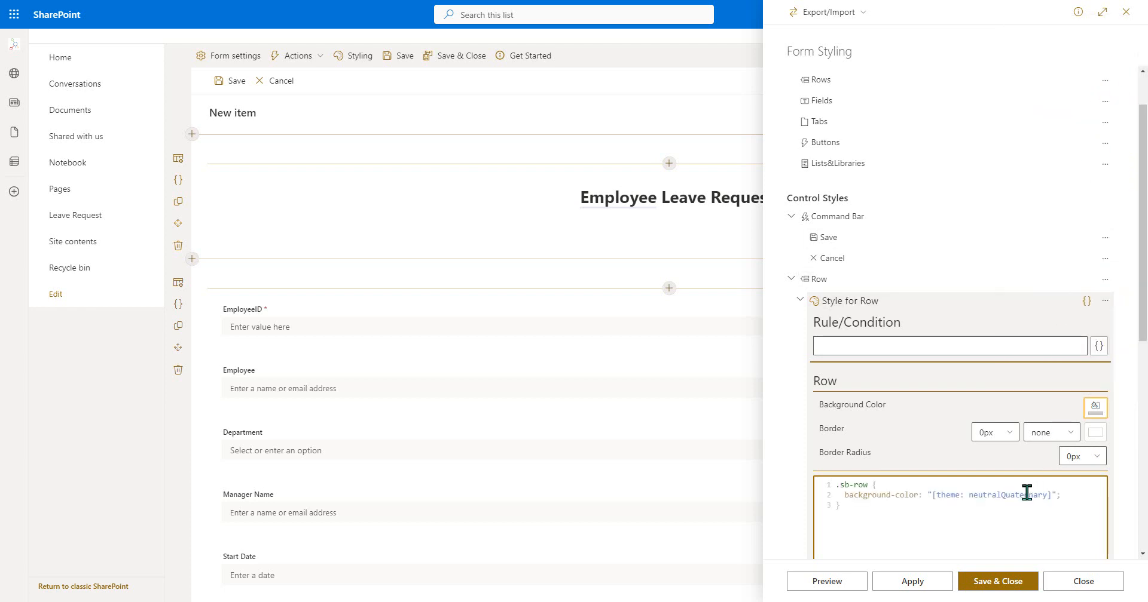
left_click(896, 583)
left_click(894, 583)
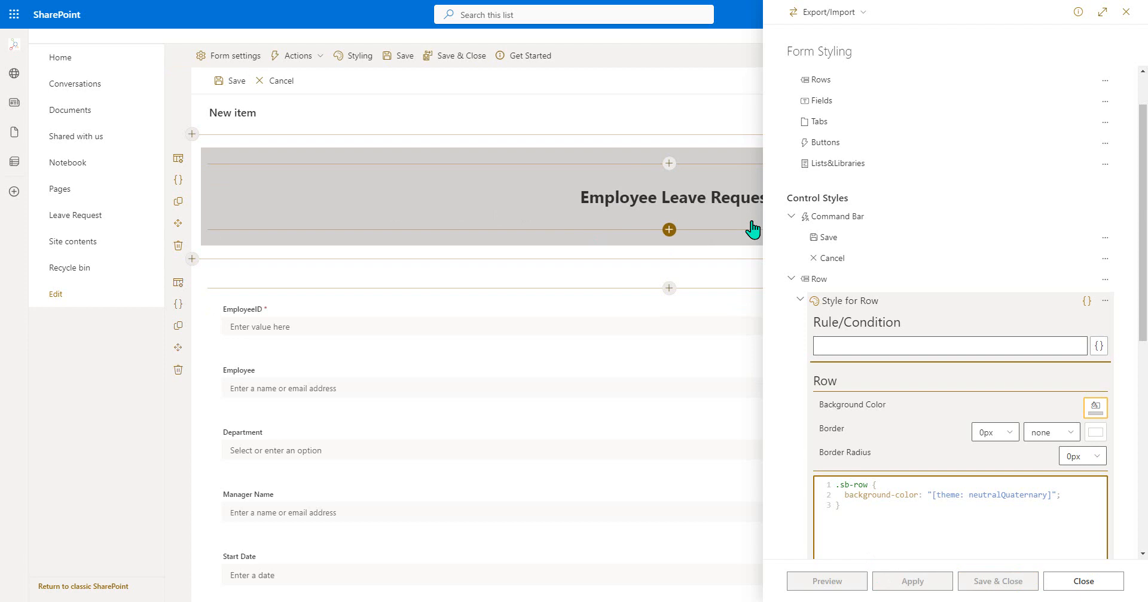
left_click(1085, 583)
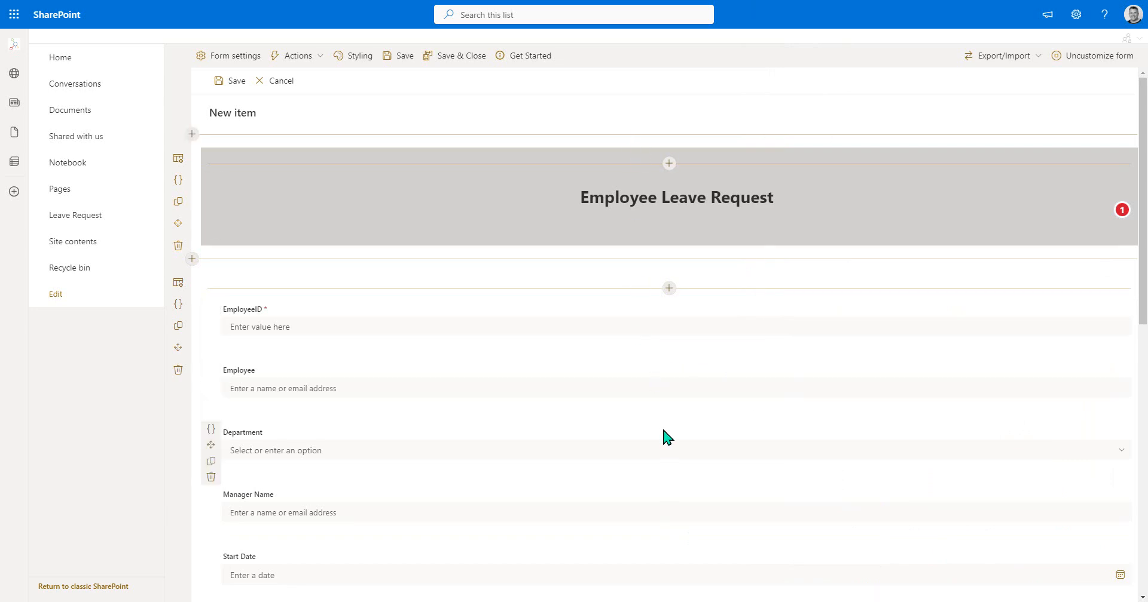
- Change the layout of the row containing the form fields to two columns
left_click(179, 284)
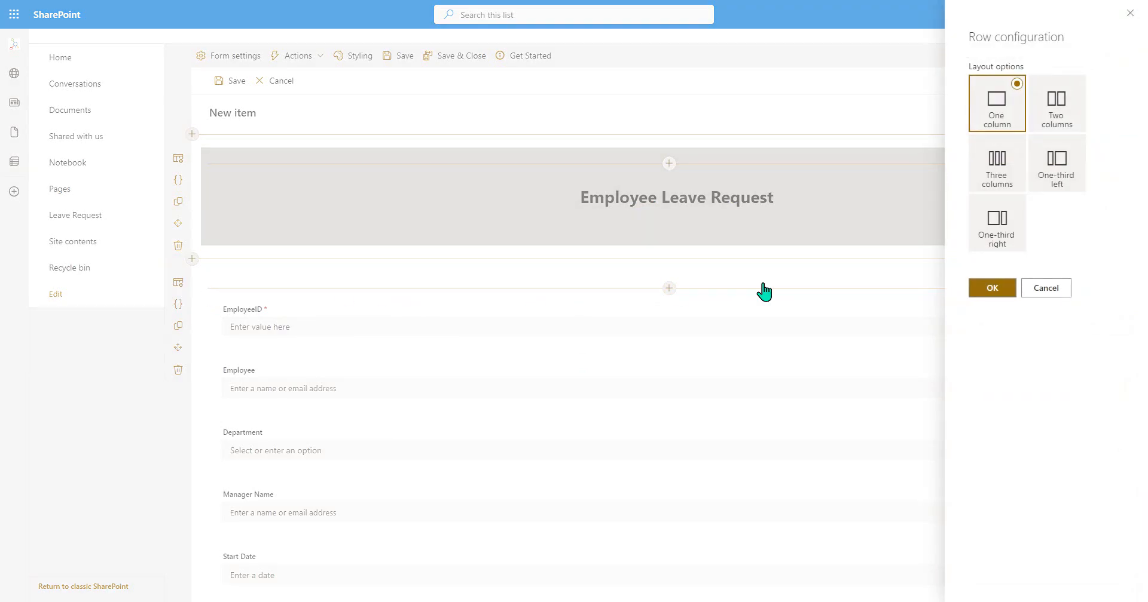
left_click(1065, 118)
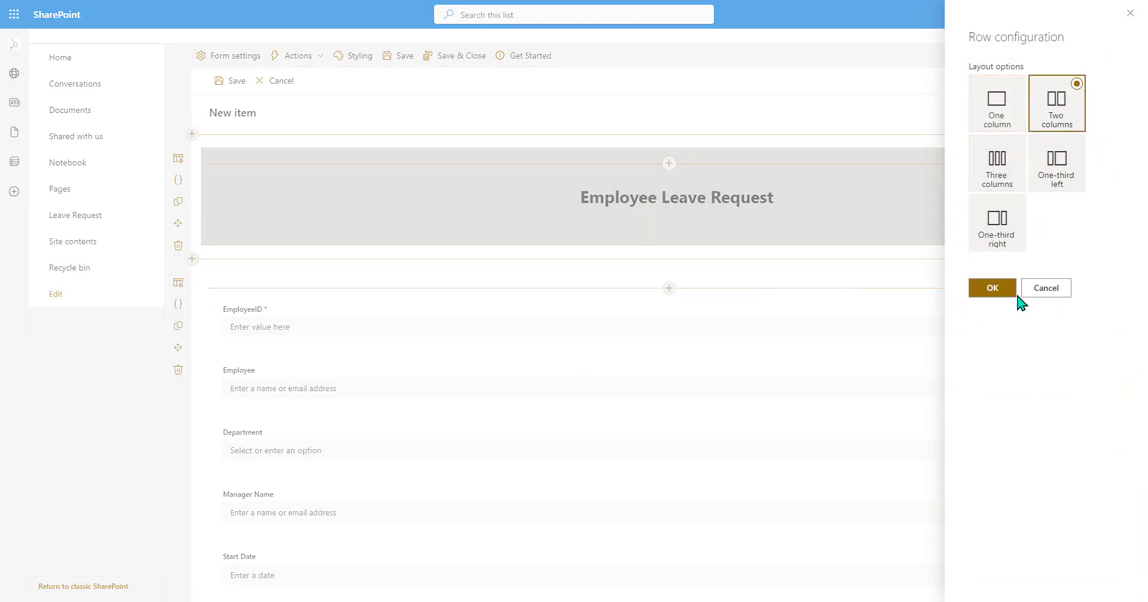
left_click(983, 291)
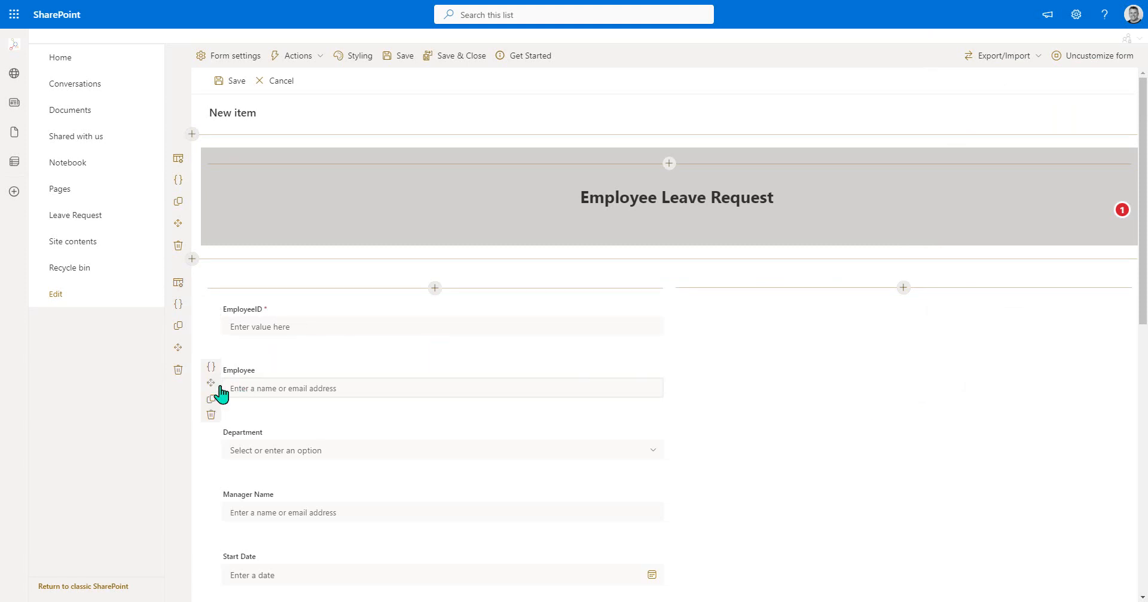
- Move the Employee, Manager Name and Number of Days fields into the second column, in that order
left_click_drag(215, 384, 810, 328)
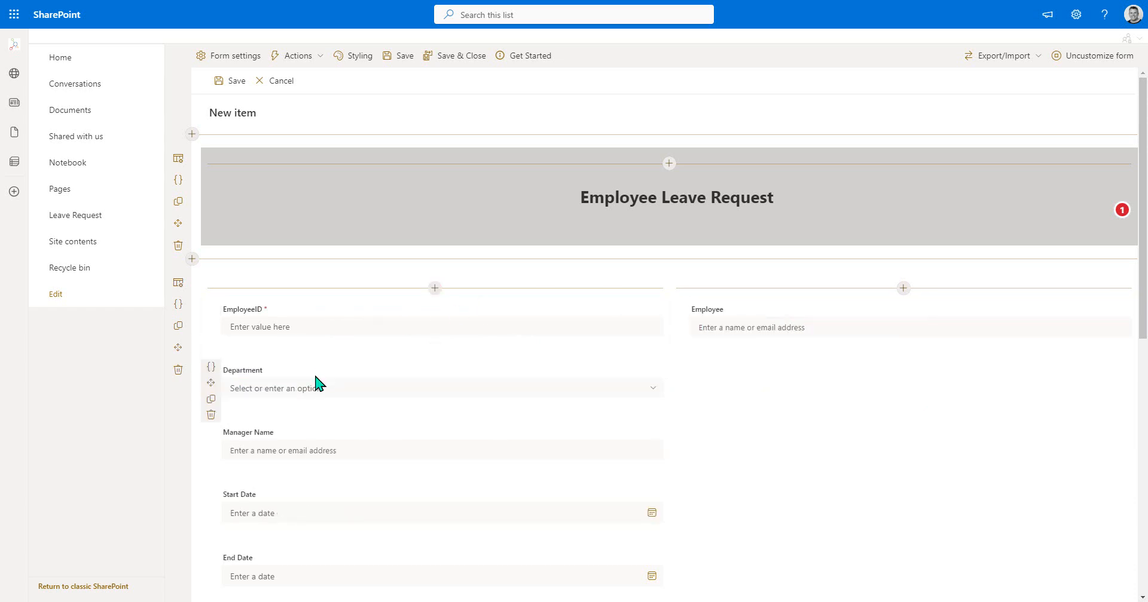
left_click_drag(242, 452, 752, 360)
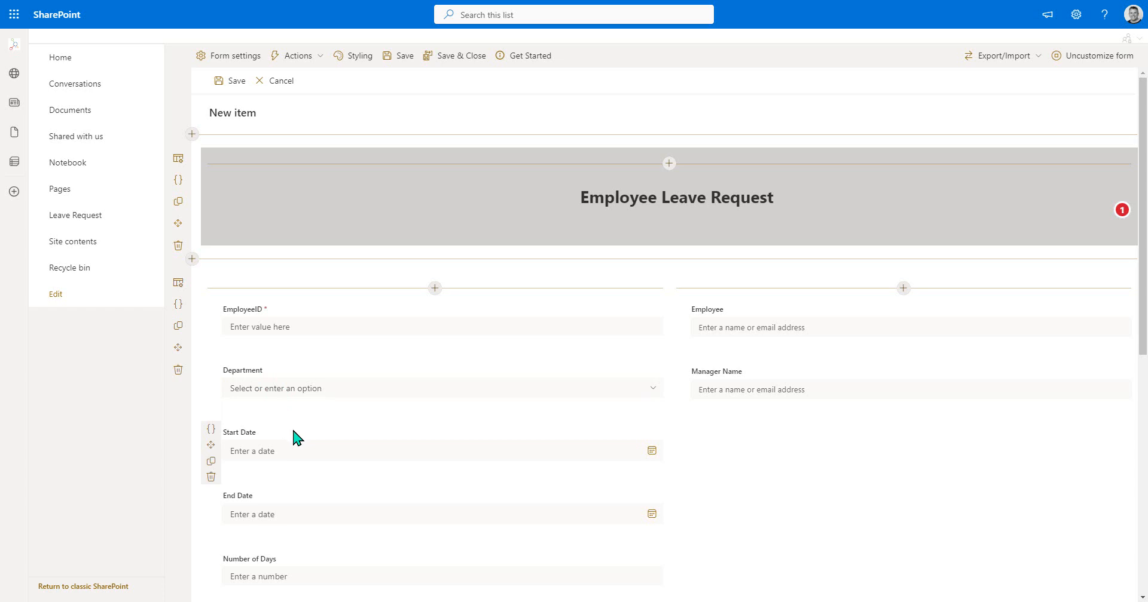
left_click_drag(211, 571, 807, 472)
scroll(804, 479, "down", 3)
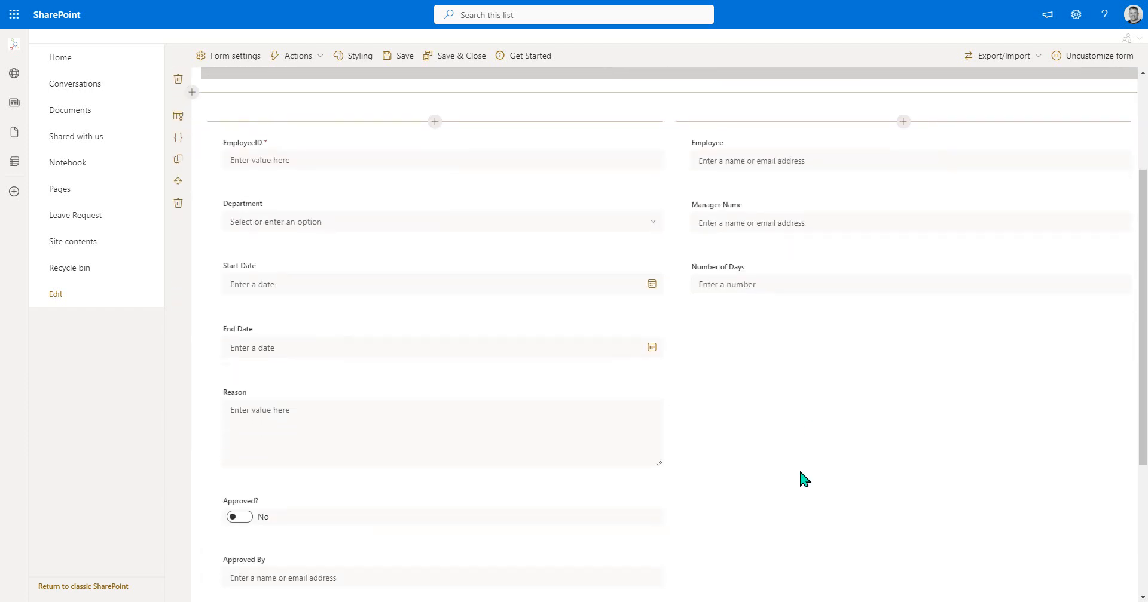
scroll(804, 478, "down", 1)
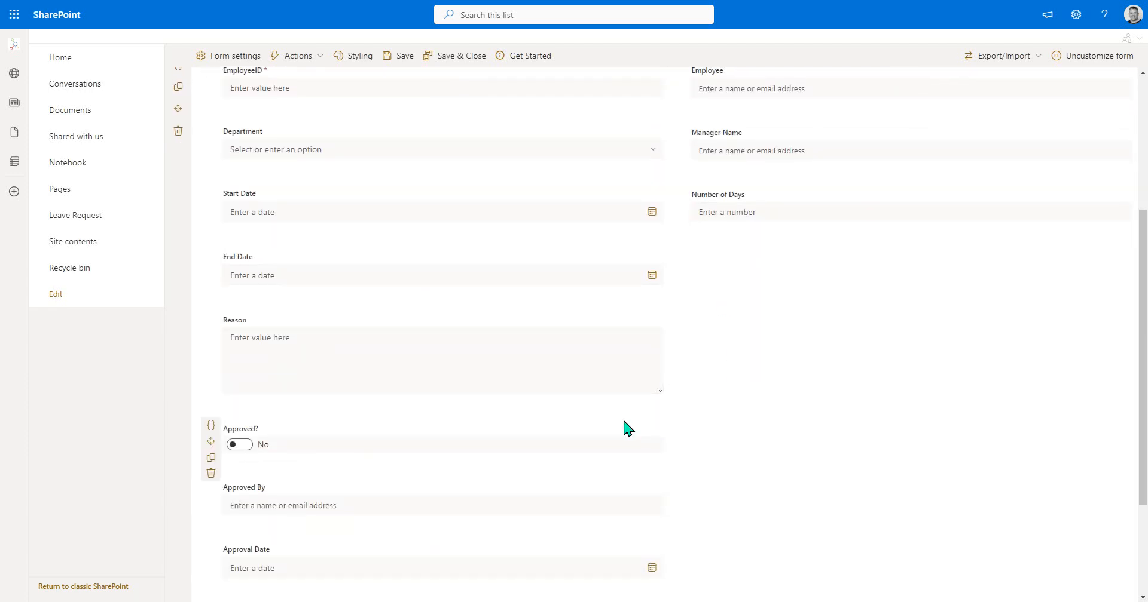
- Remove the Approved?, Approved By and Approval Date fields, and move Total Days Taken below Number of Days in the second column
scroll(474, 443, "down", 1)
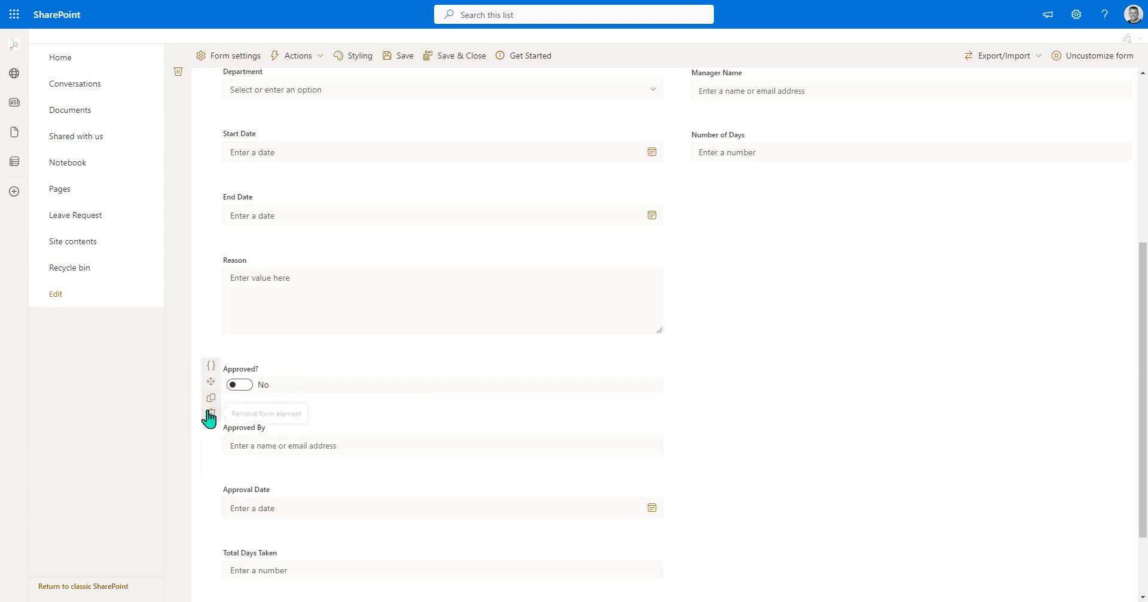
left_click(209, 416)
left_click(584, 337)
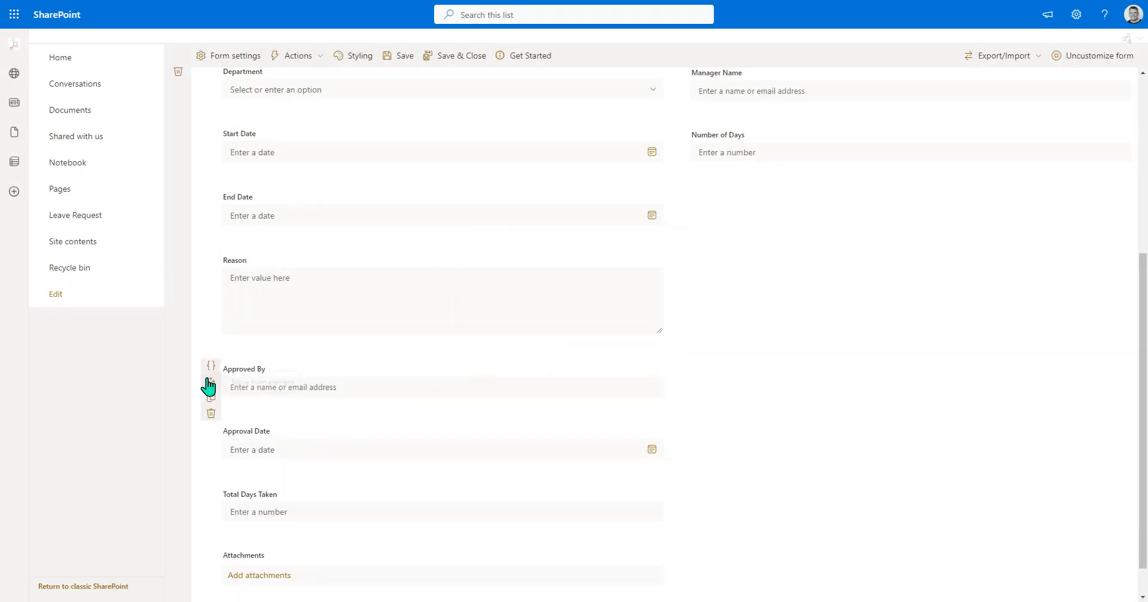
left_click(211, 416)
left_click(577, 341)
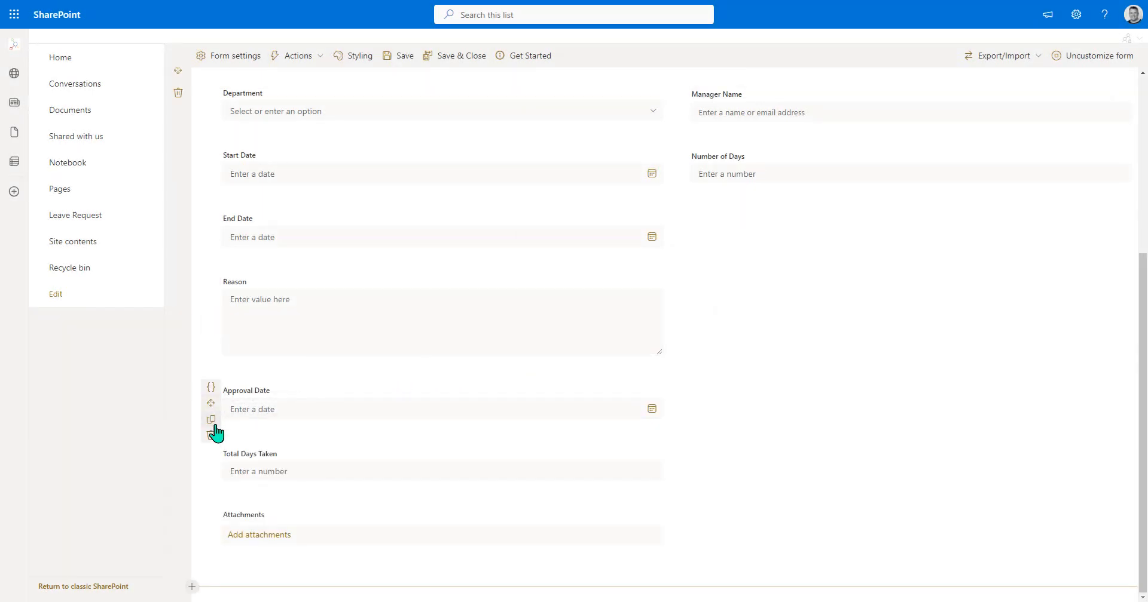
left_click(210, 432)
left_click(583, 339)
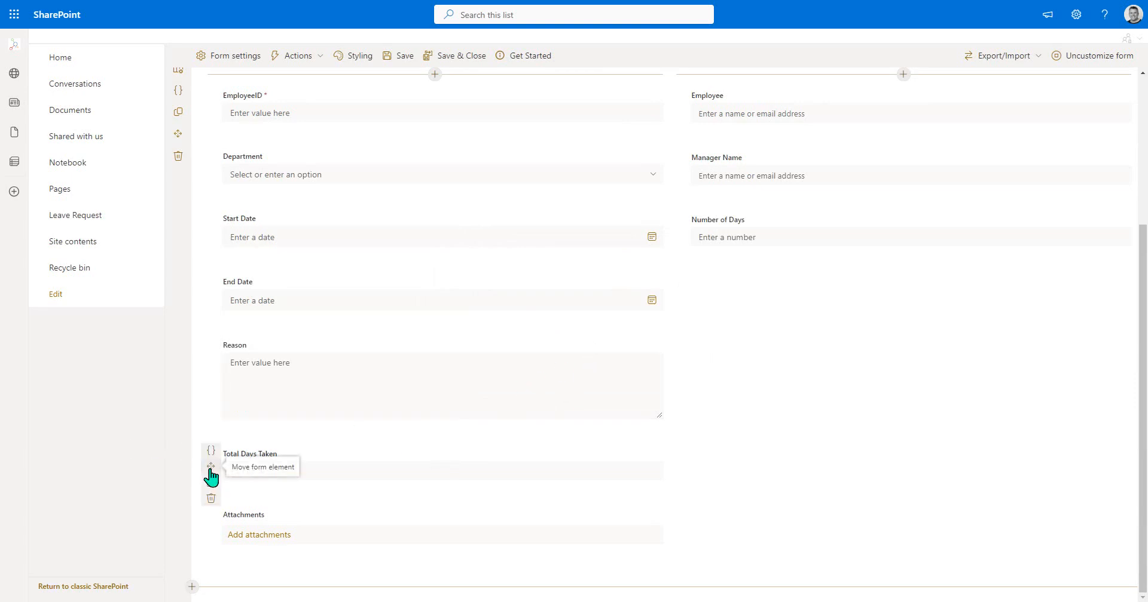
left_click_drag(210, 466, 776, 277)
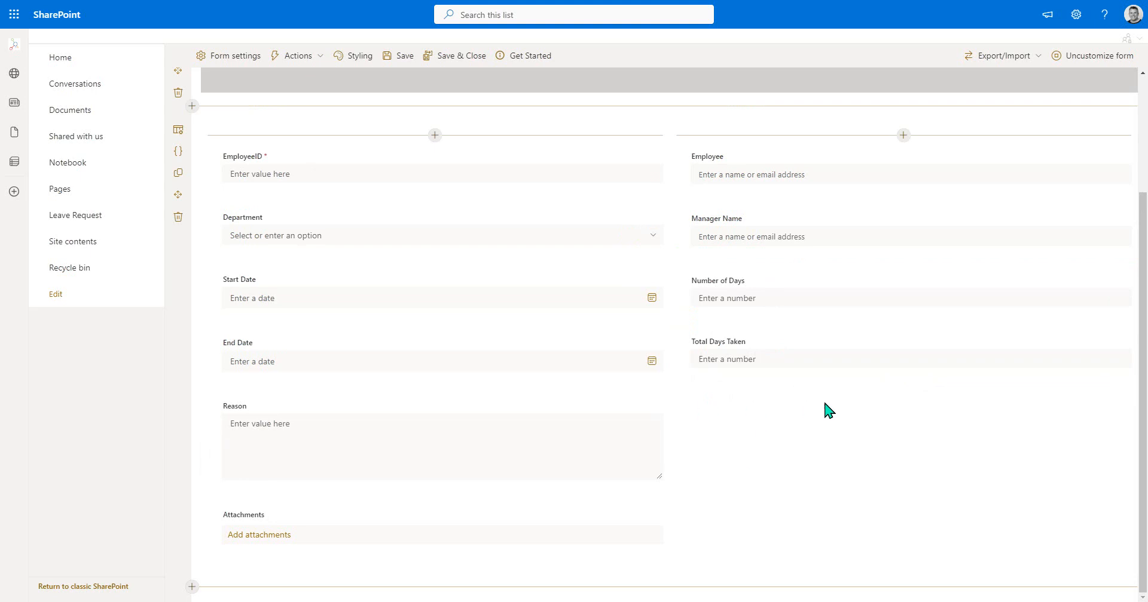
scroll(713, 434, "up", 3)
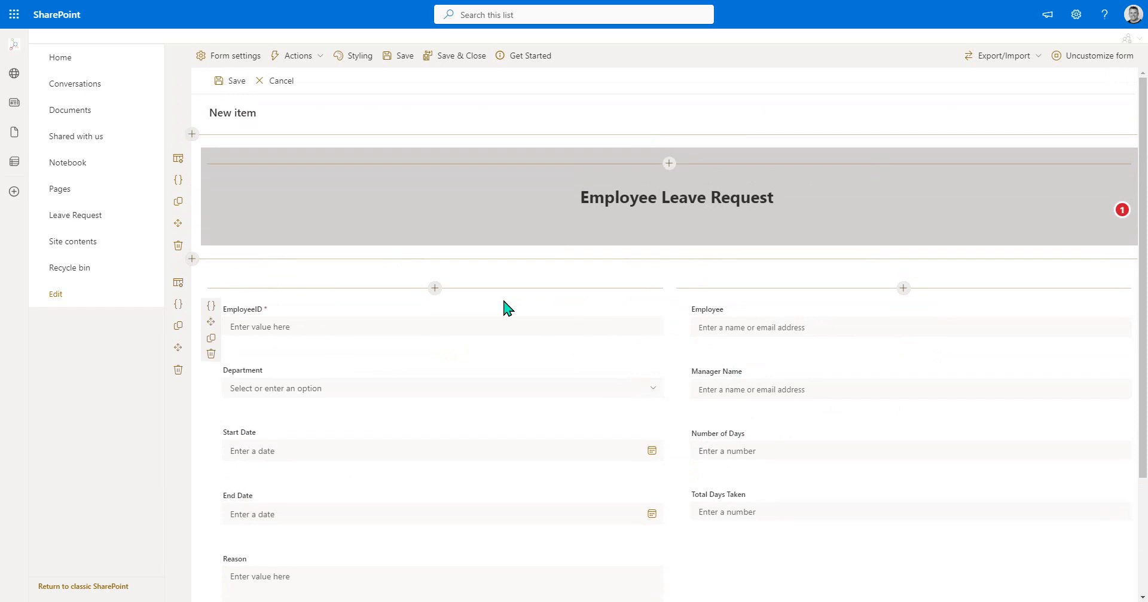
- Add a new command bar action with the display name "Save & Submit"
left_click(315, 58)
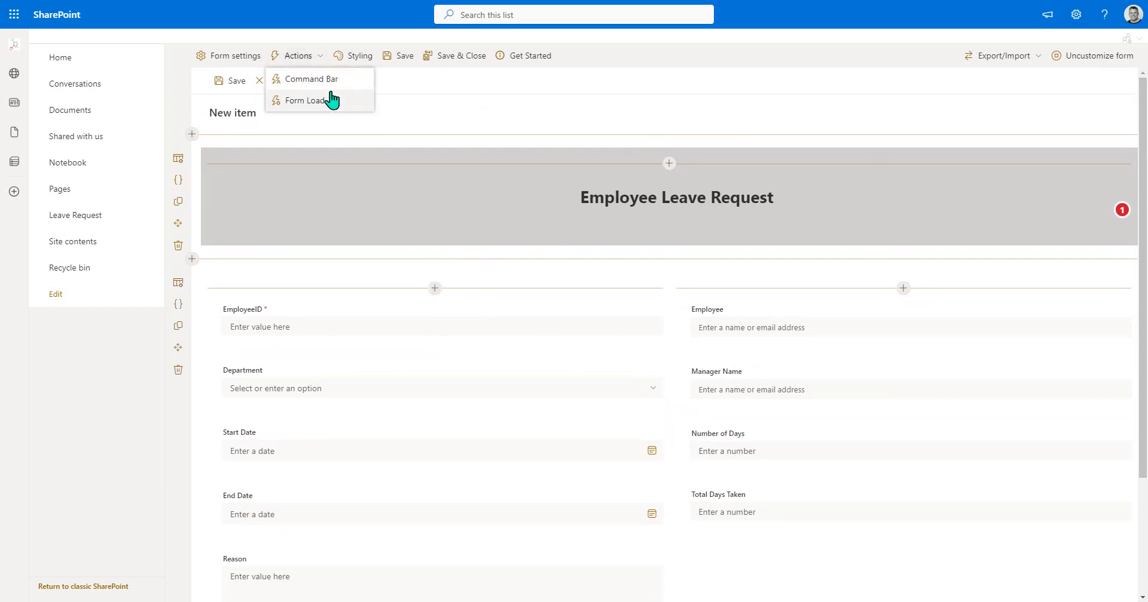
left_click(331, 81)
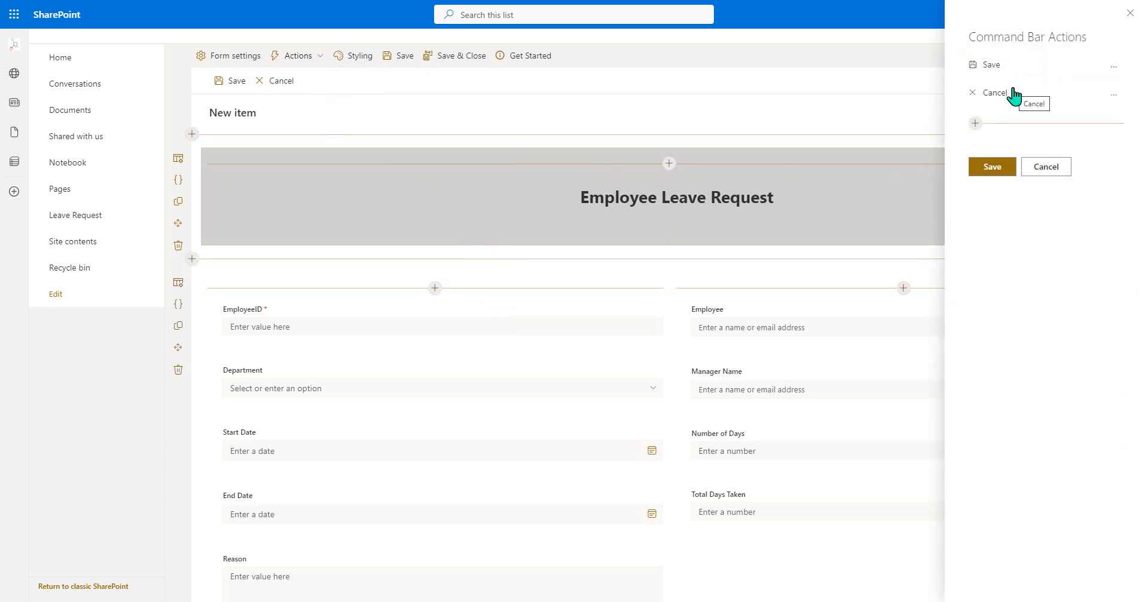
left_click(975, 123)
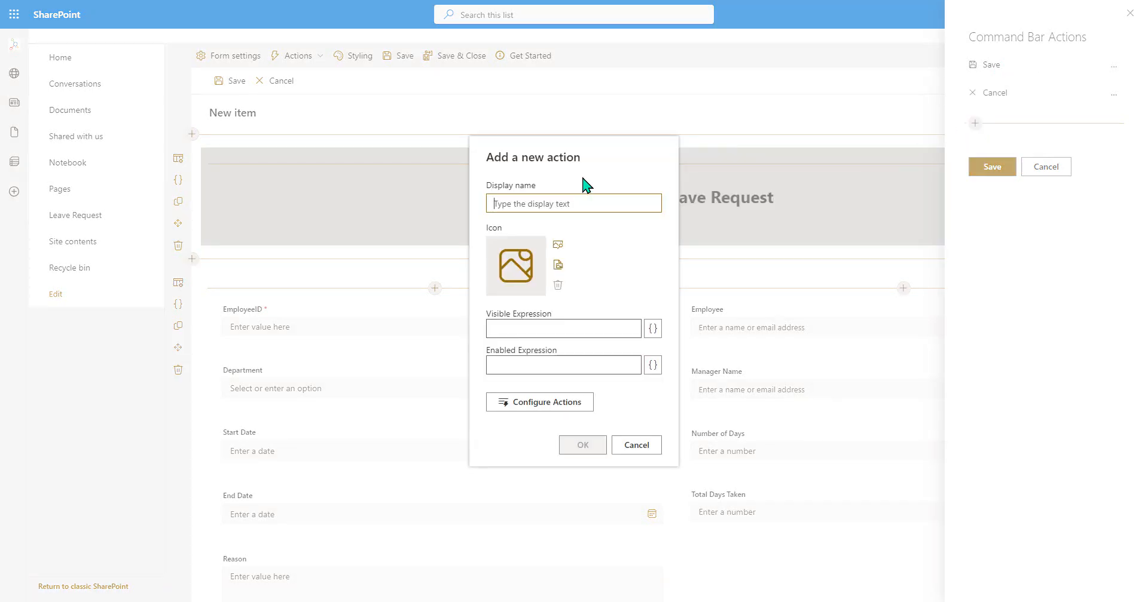
type("Save & Submit")
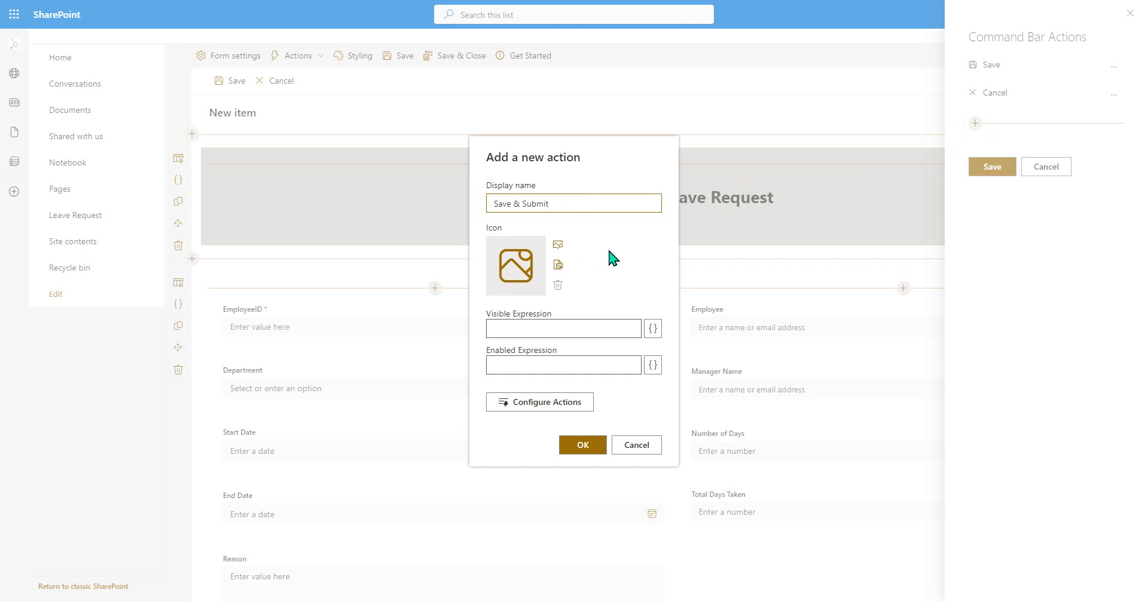
- Find the "send" icon in the icon library and assign it to the new action
left_click(563, 247)
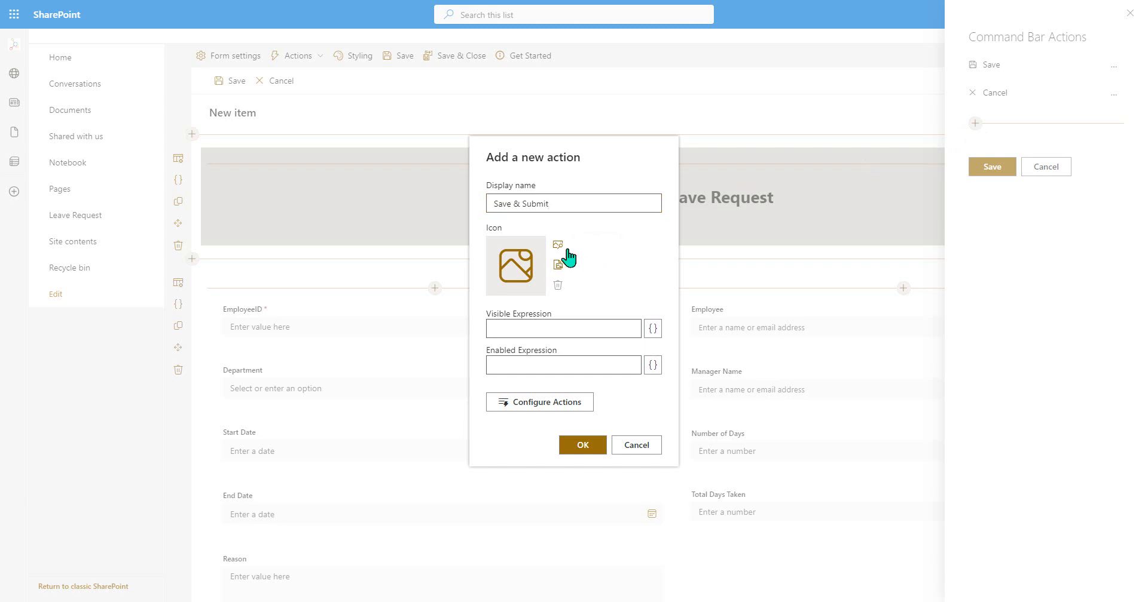
left_click(514, 243)
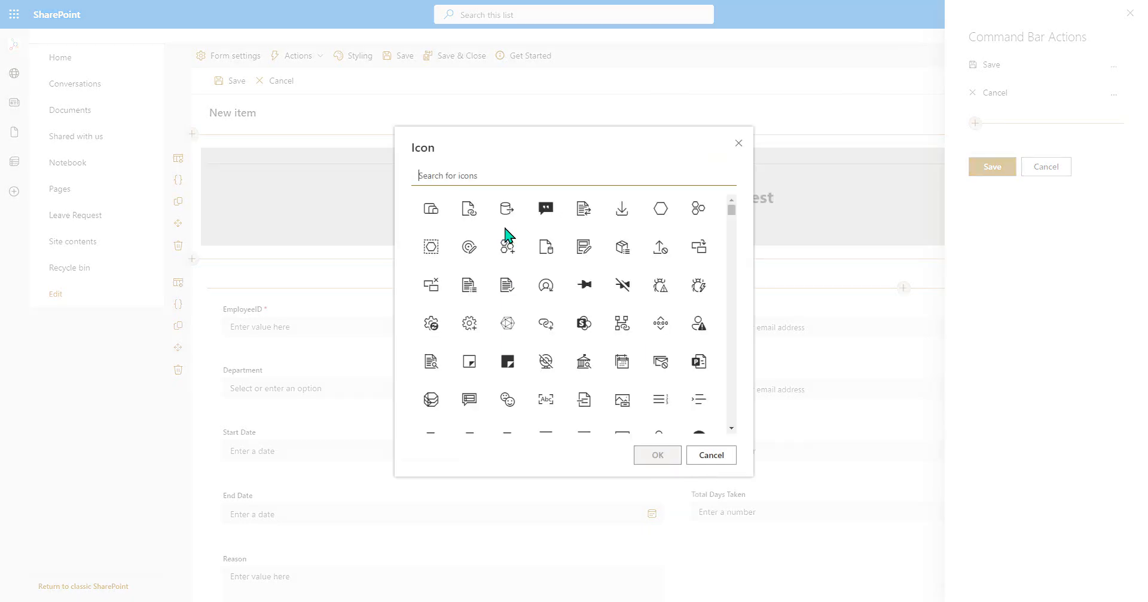
scroll(698, 256, "down", 10)
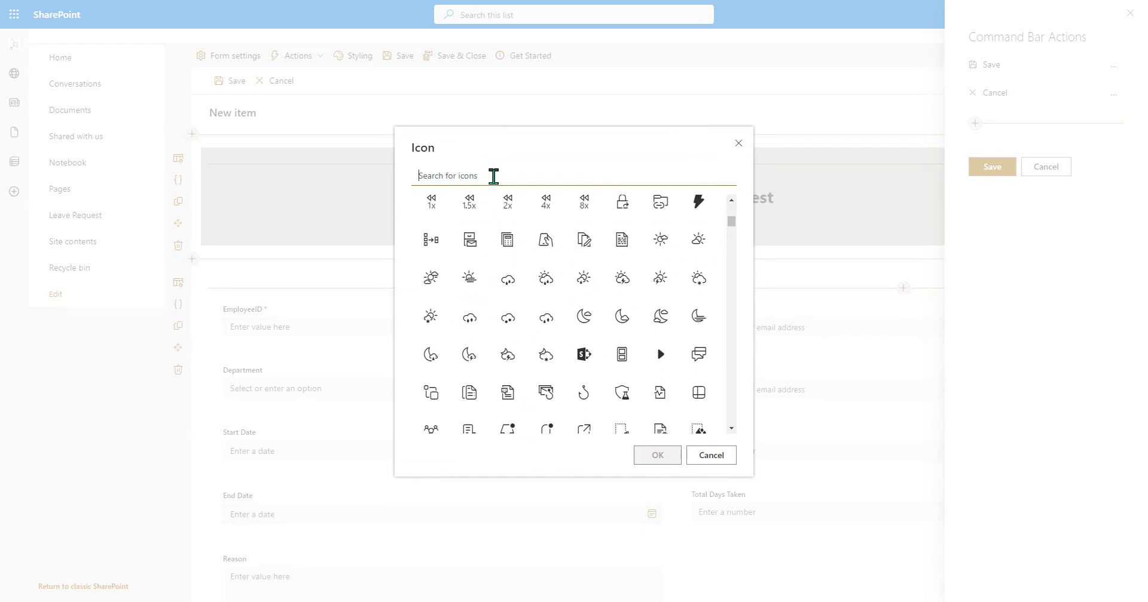
type("send")
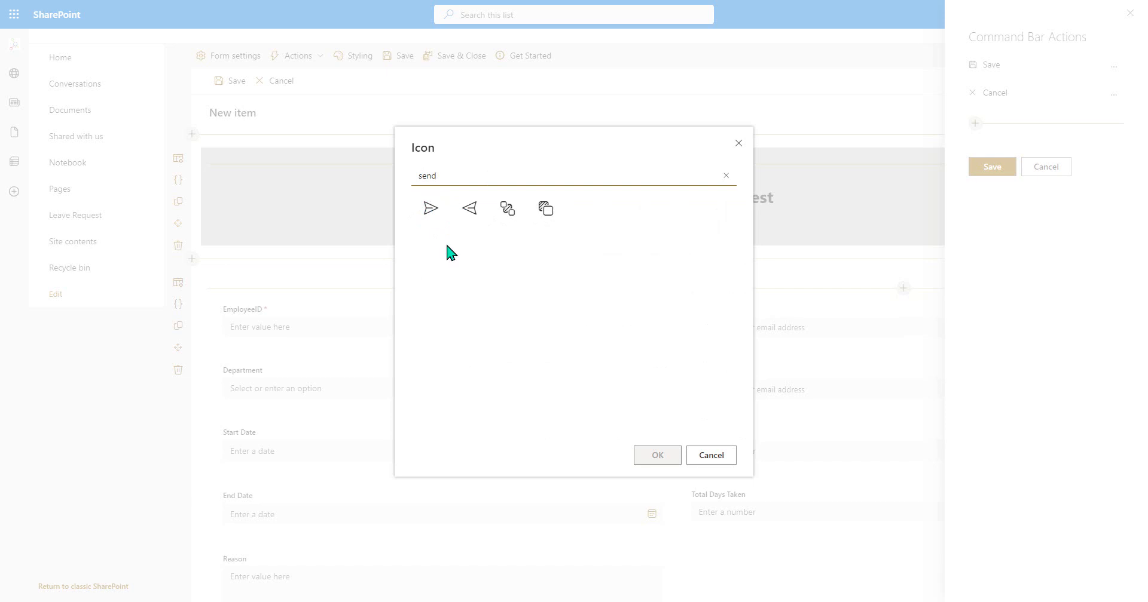
left_click(430, 219)
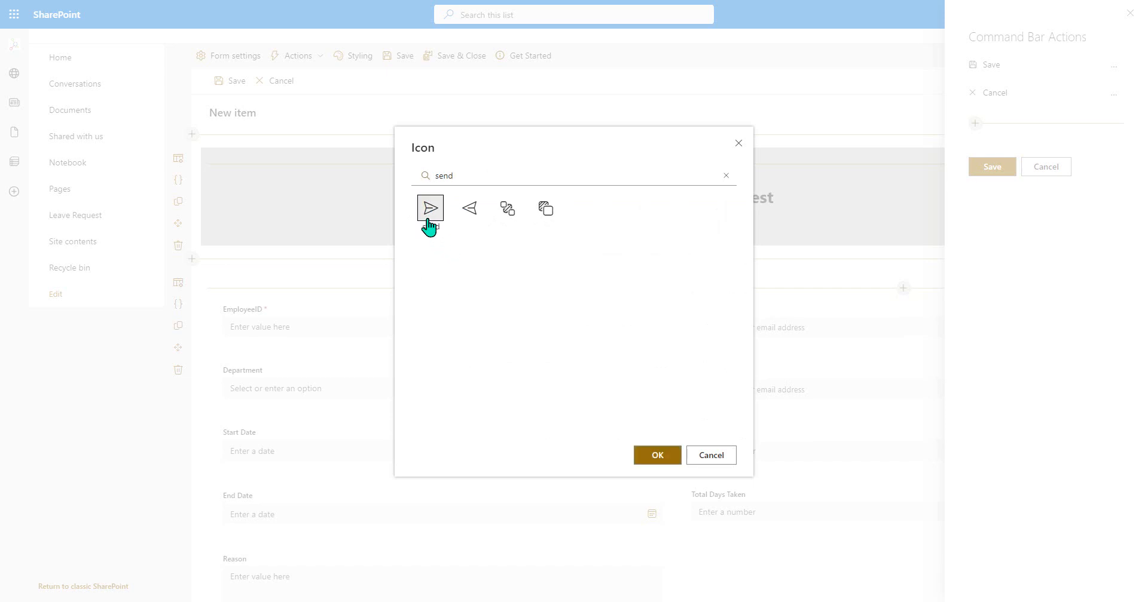
left_click(657, 456)
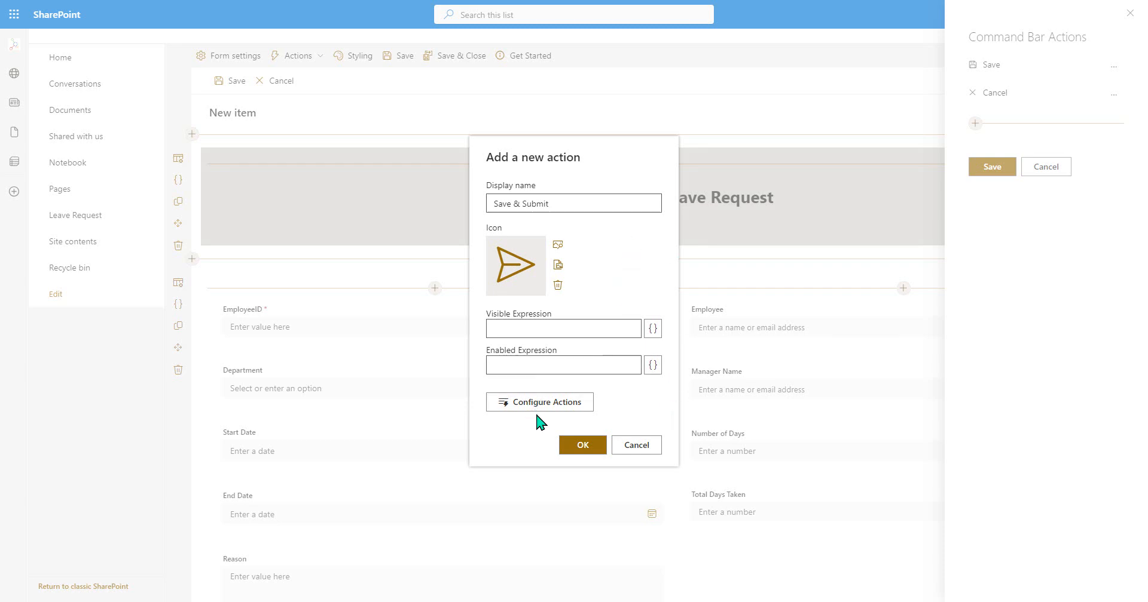
- Configure the new command's on-click sequence with a Save form action followed by a Send email action
left_click(573, 408)
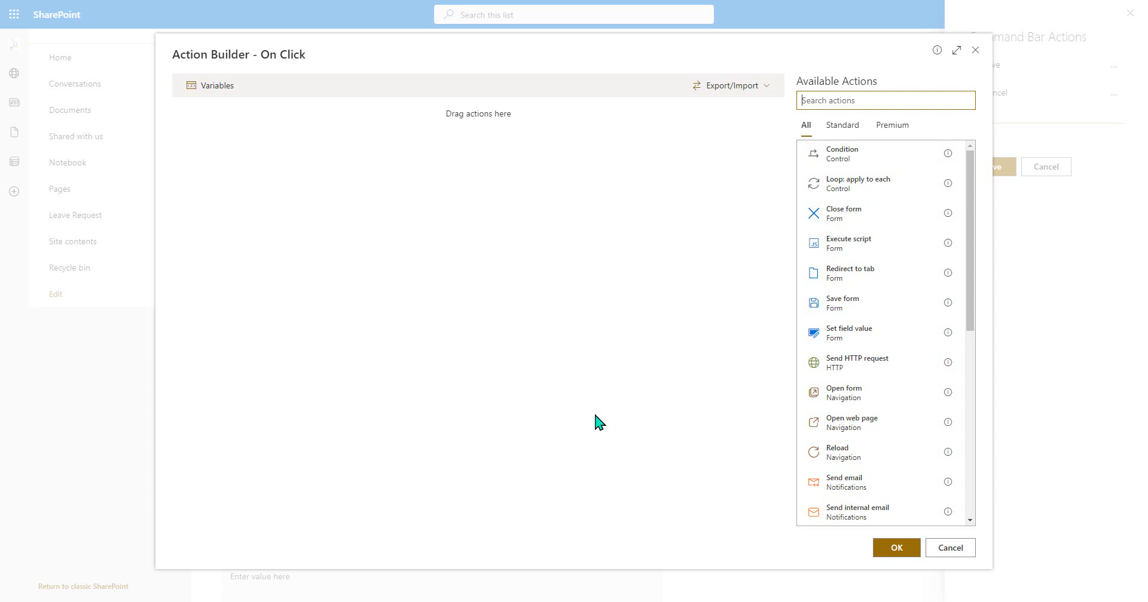
left_click(863, 315)
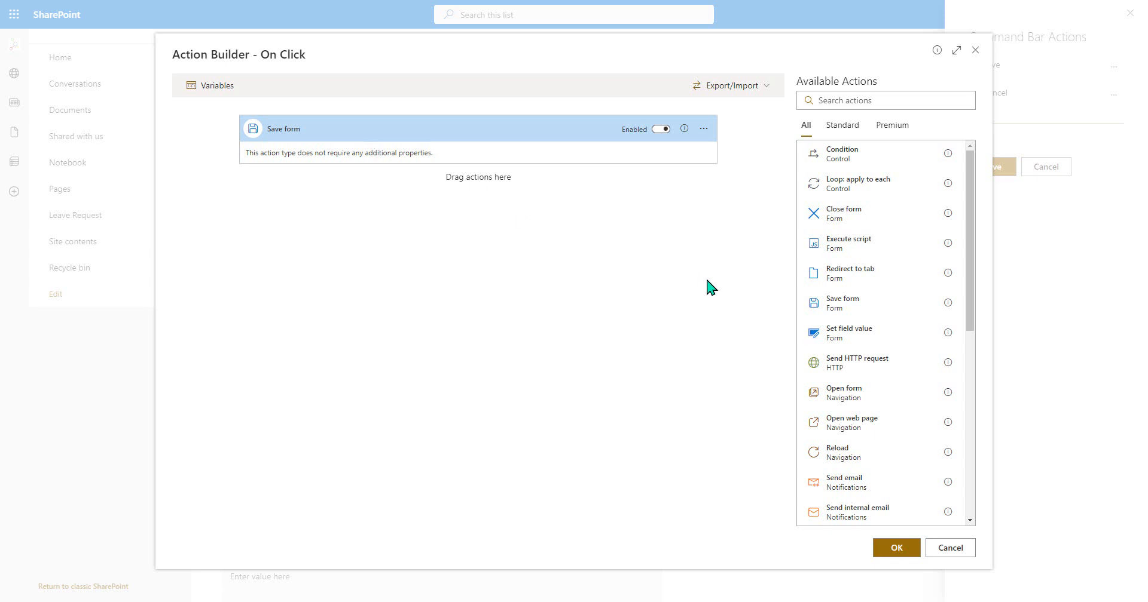
scroll(917, 333, "down", 1)
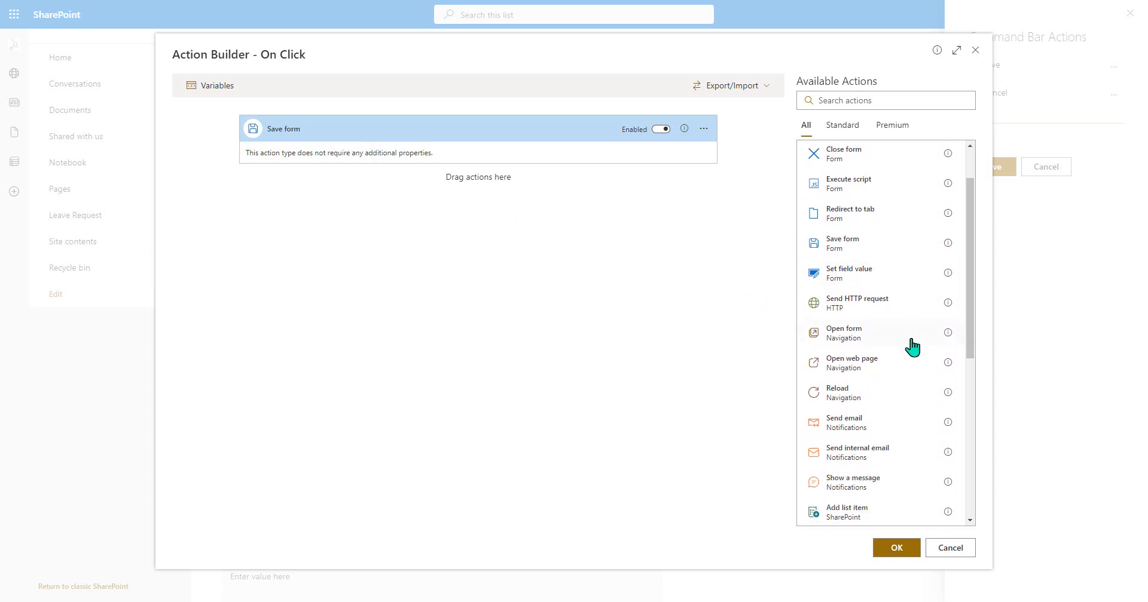
left_click_drag(854, 431, 594, 379)
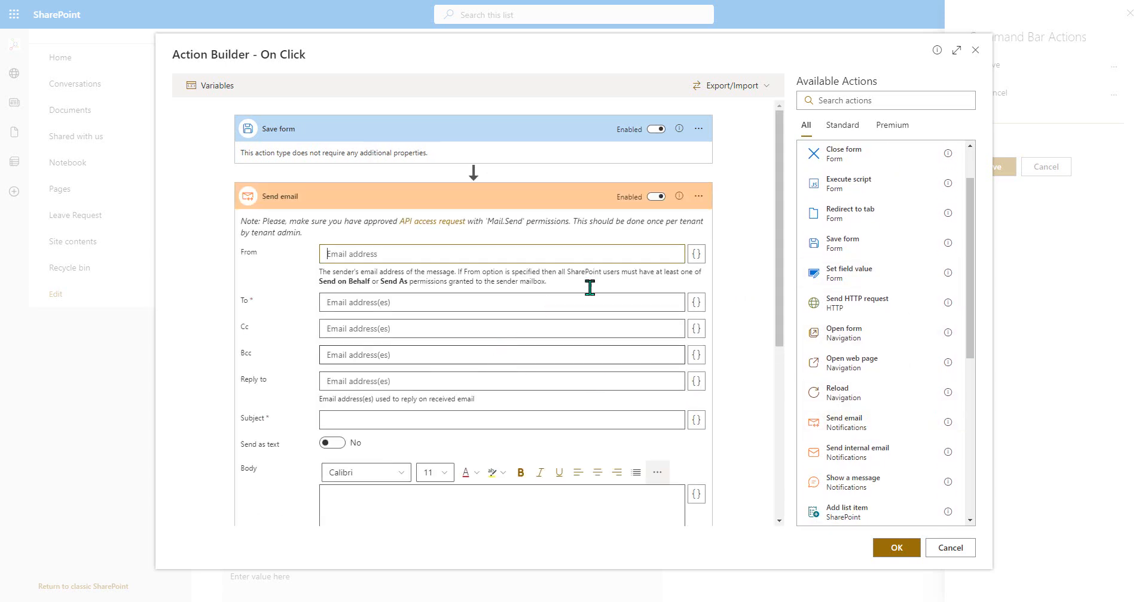
left_click(696, 258)
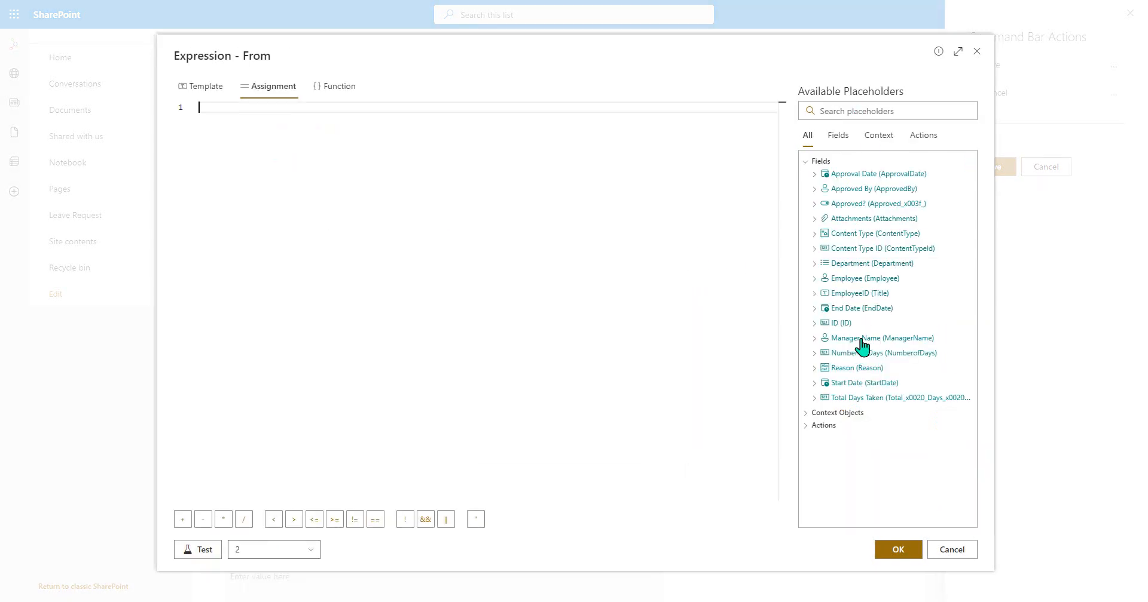
left_click(853, 413)
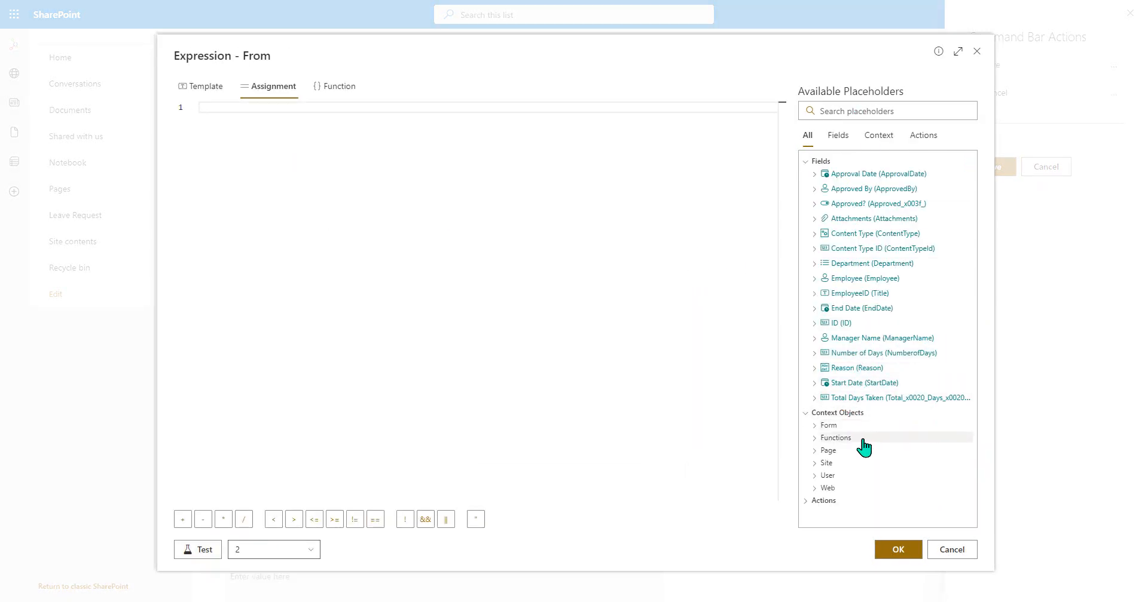
left_click(827, 476)
scroll(864, 405, "down", 1)
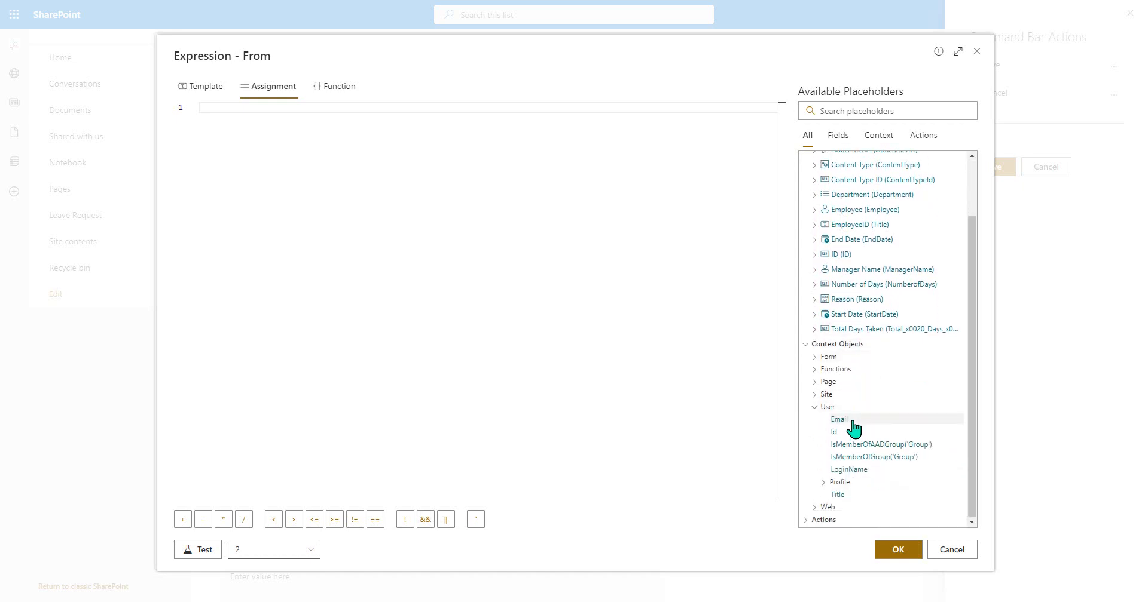
left_click(848, 420)
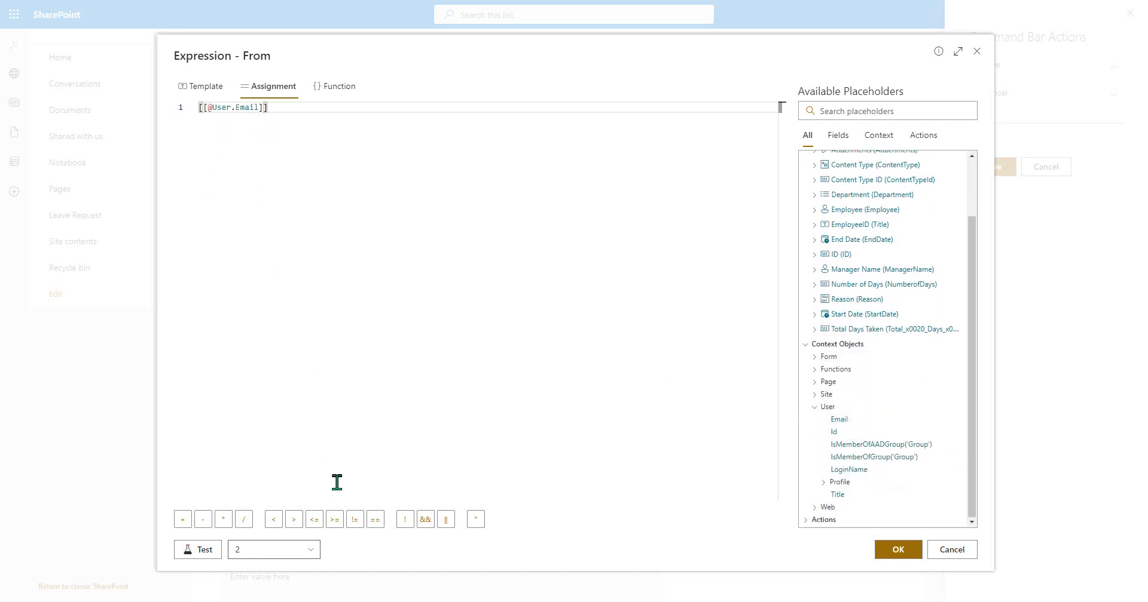
left_click(204, 553)
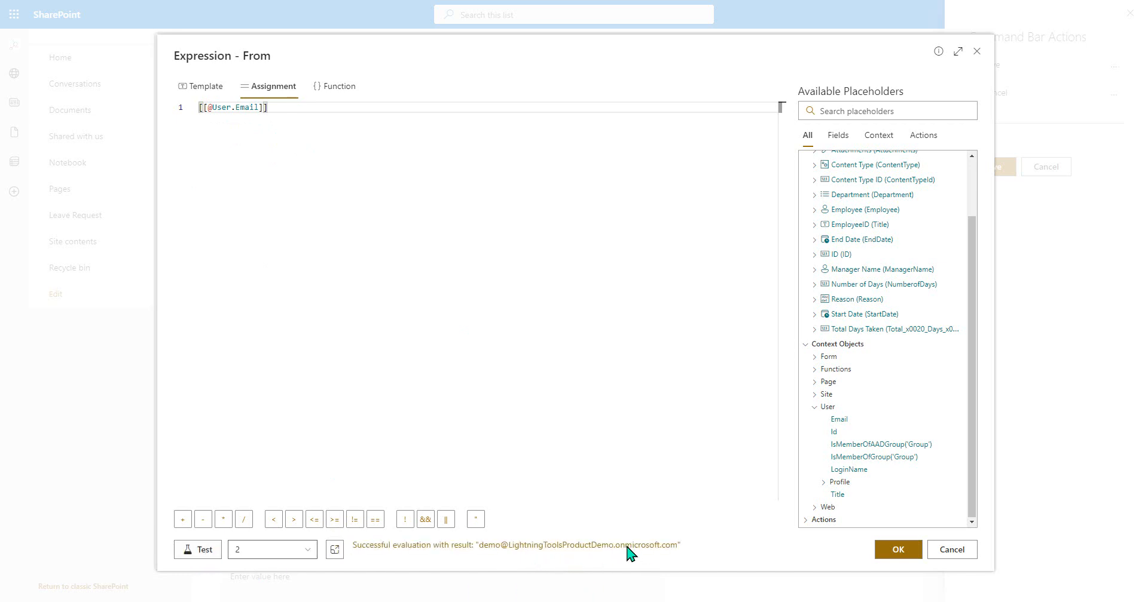
left_click(894, 554)
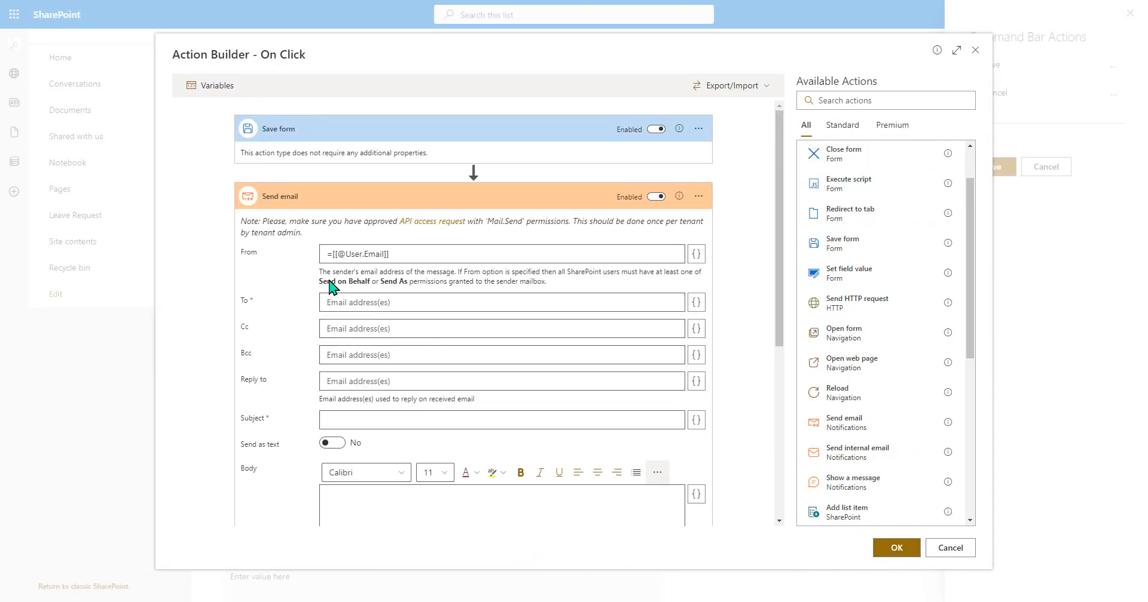
- Set the email's To field to the expression [[ManagerName.Email]], testing it against list items 2 and 1 before accepting it
left_click(695, 303)
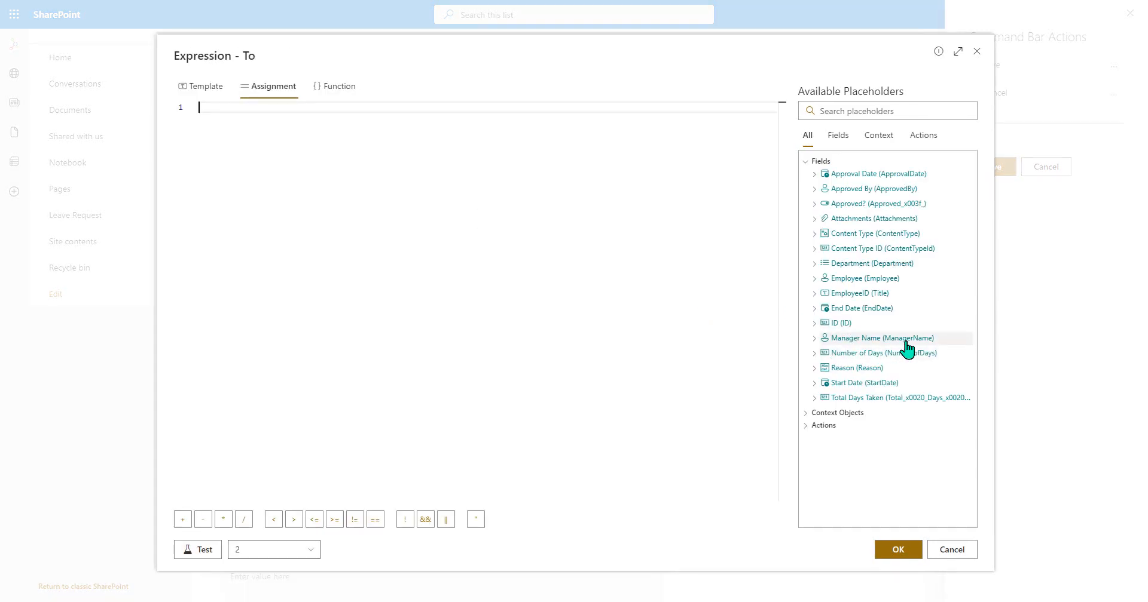
left_click(814, 339)
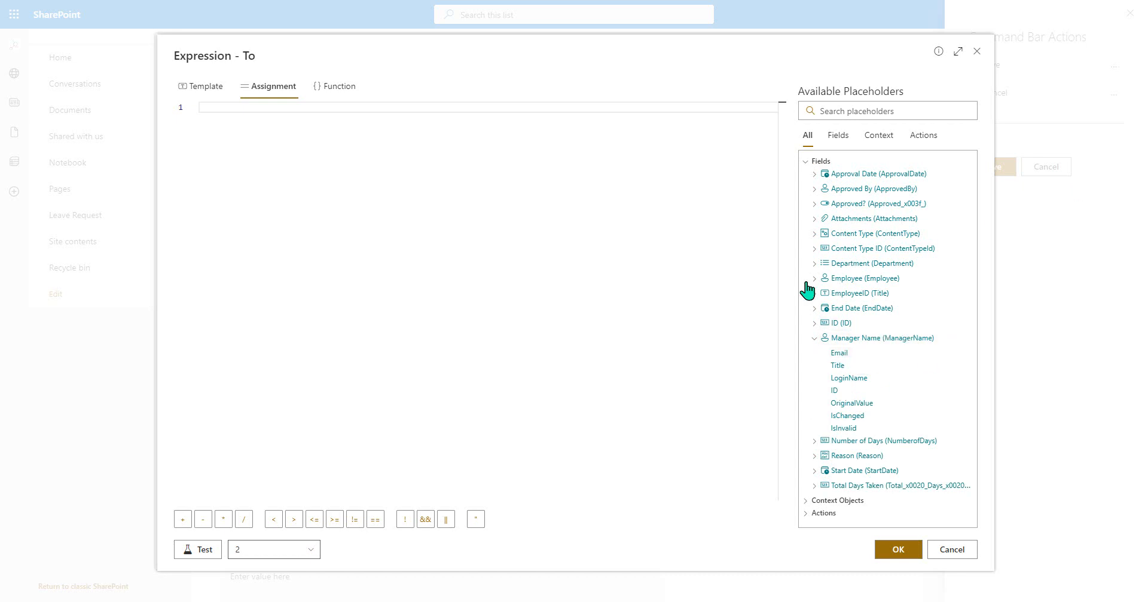
left_click(865, 358)
left_click(211, 555)
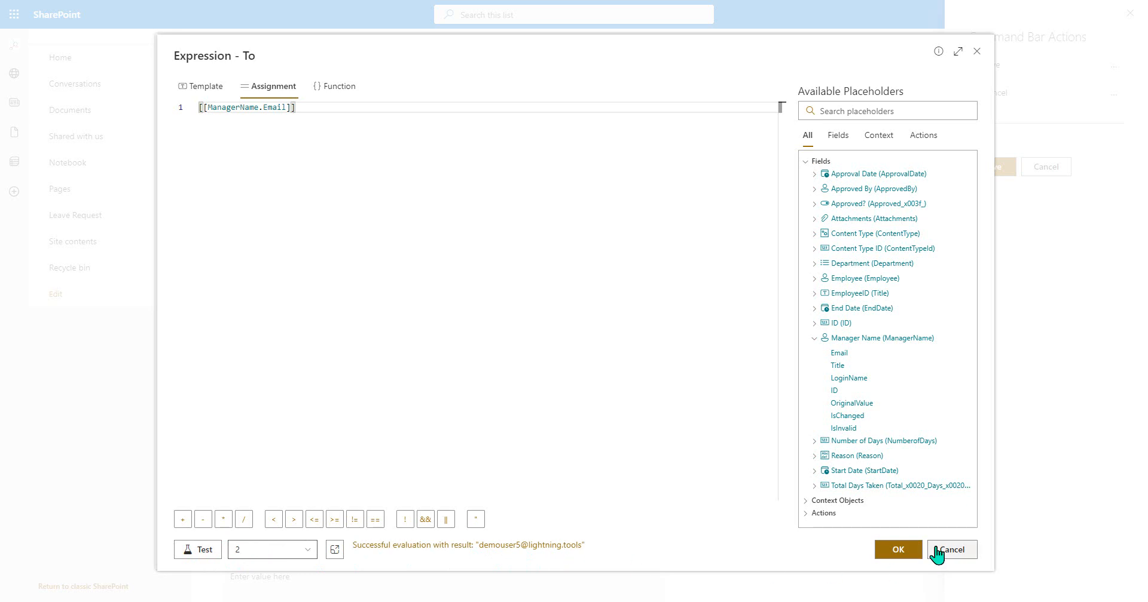
left_click(307, 550)
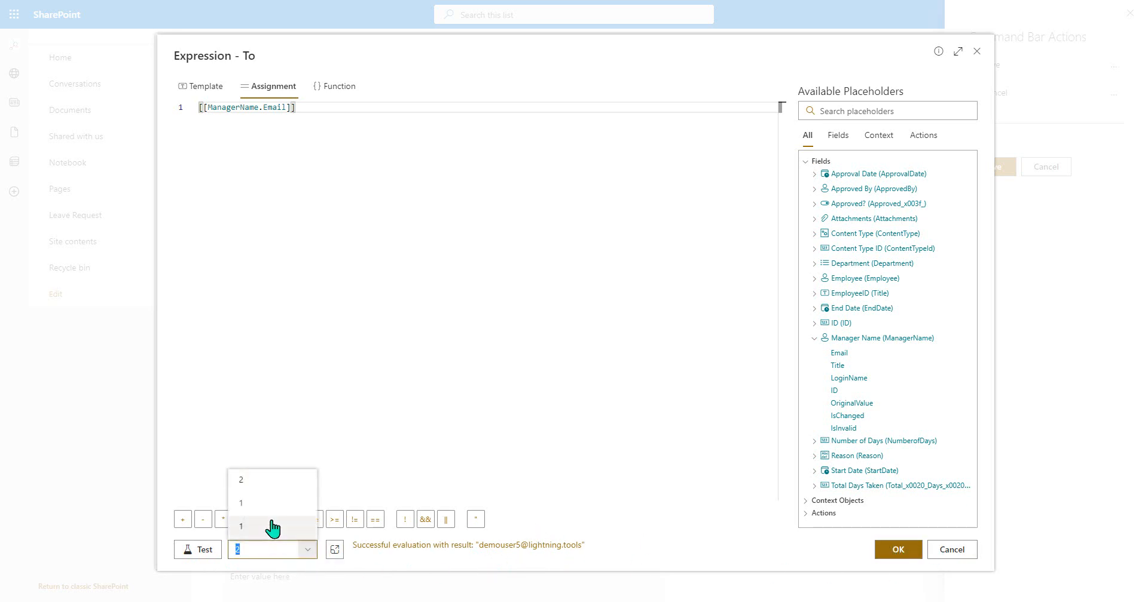
left_click(272, 520)
left_click(182, 550)
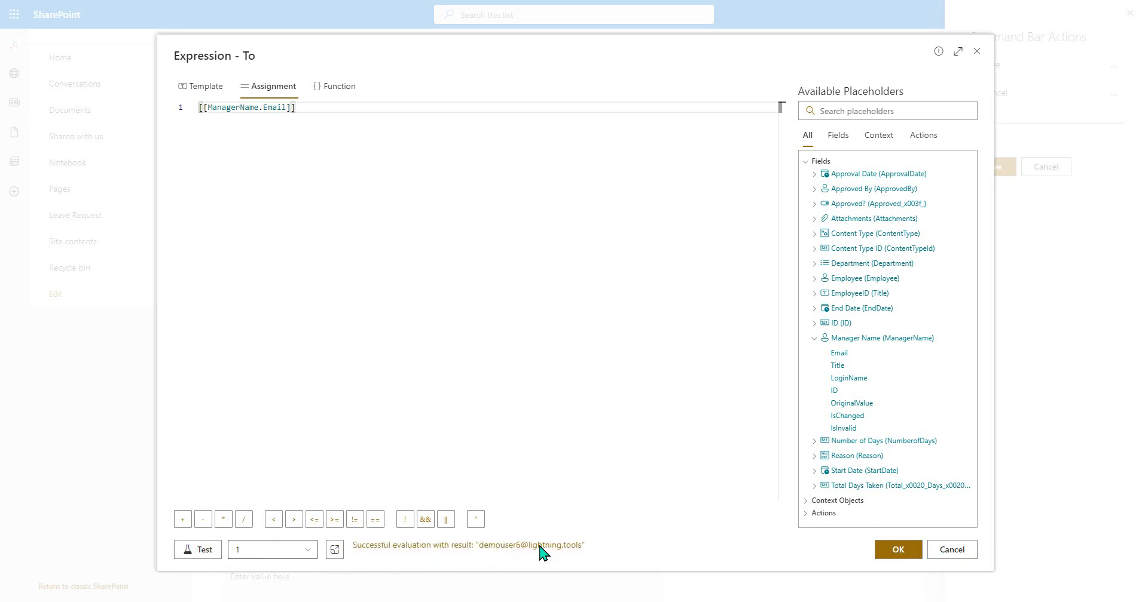
left_click(896, 549)
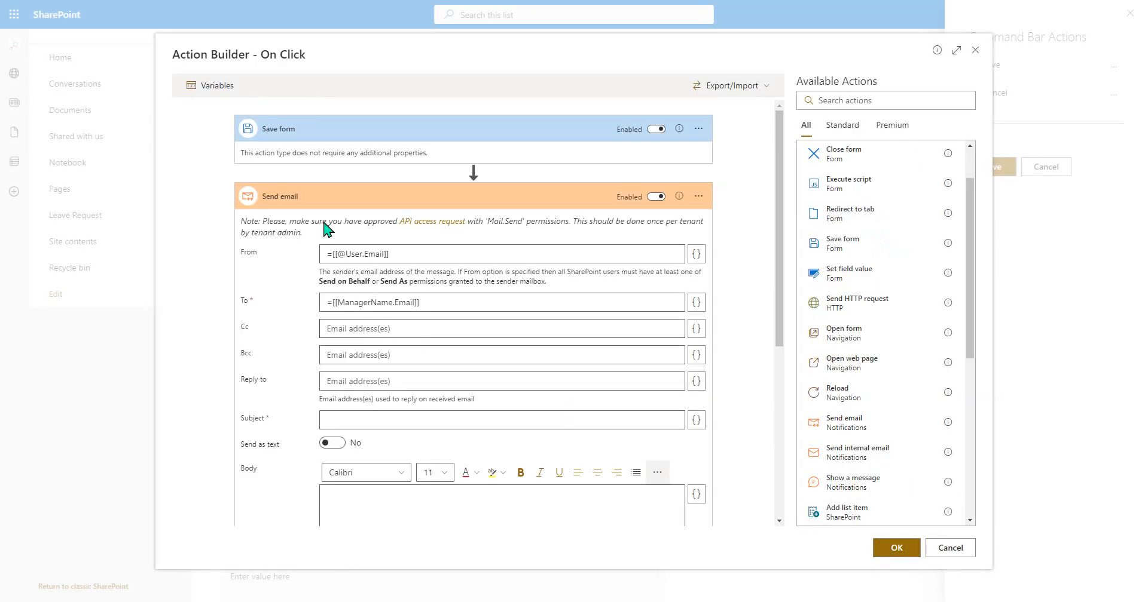
- Enter the email subject "New Leave Request" and the body text "Please can you approve my leave request....."
left_click(362, 422)
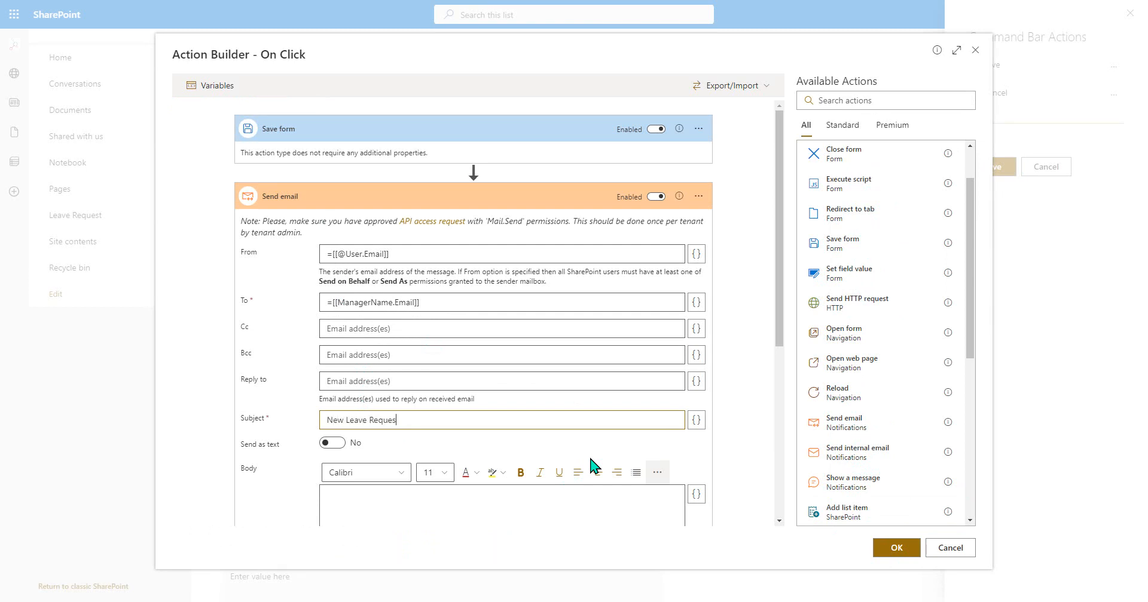
scroll(513, 392, "down", 3)
left_click(430, 344)
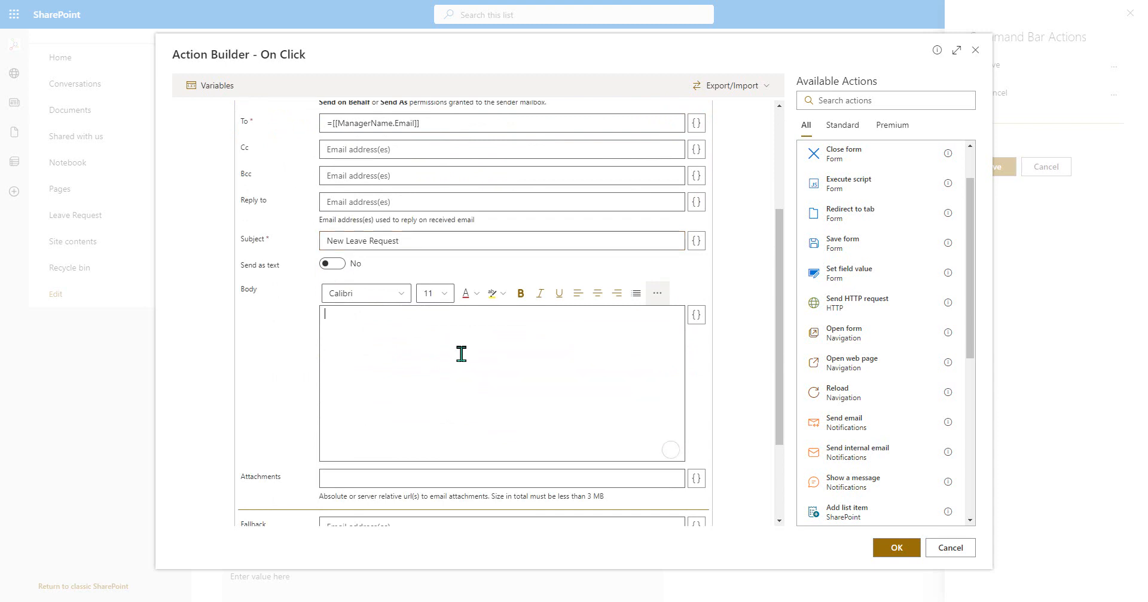
type("Please c")
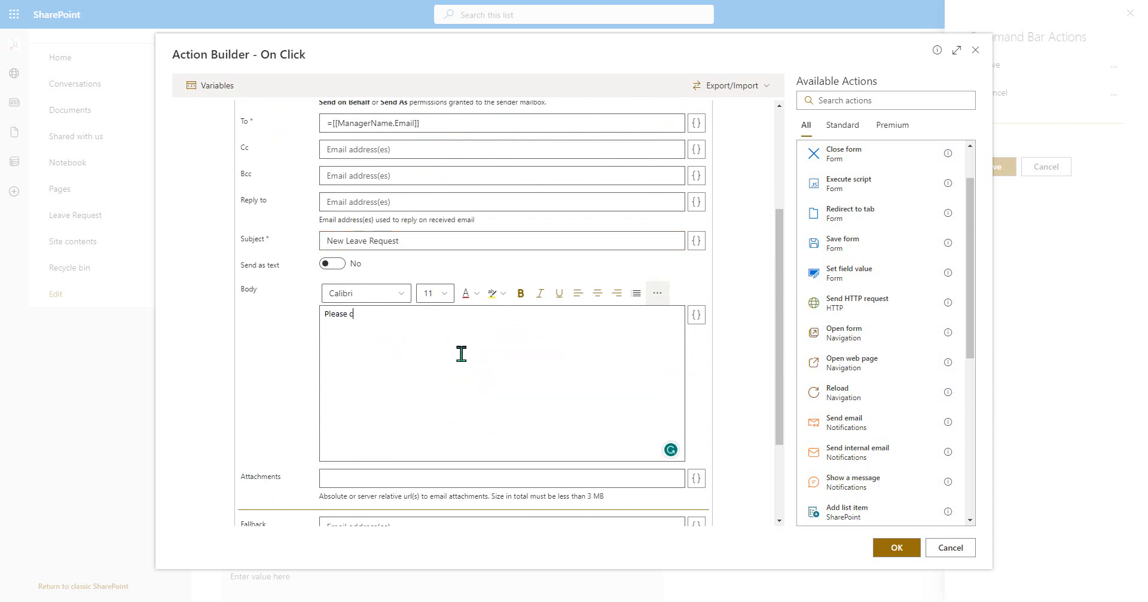
type("an you approve my leave re")
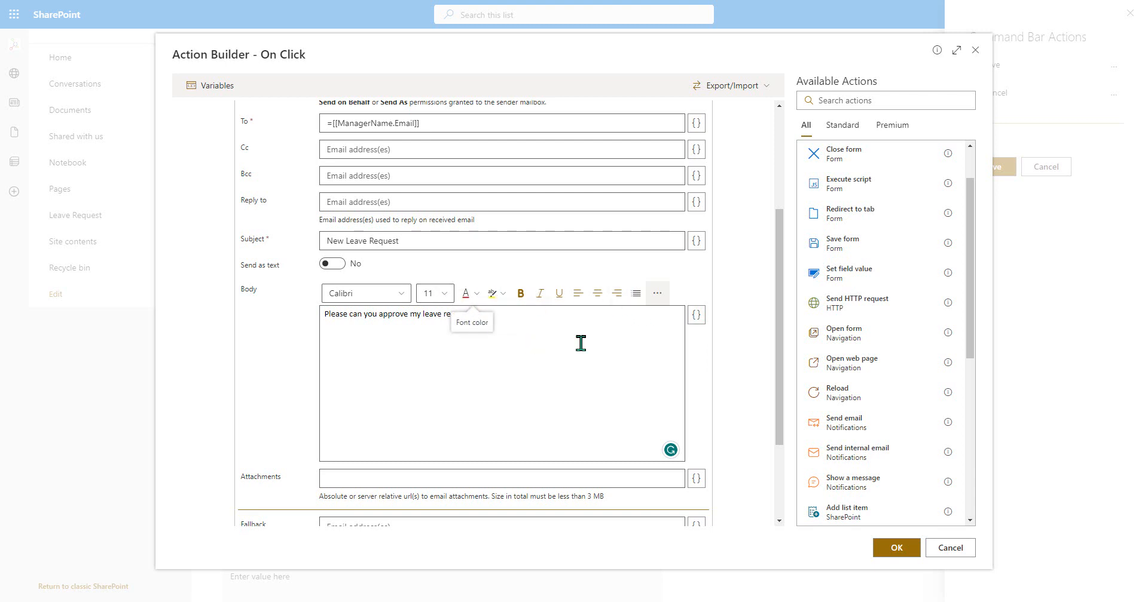
scroll(709, 370, "down", 2)
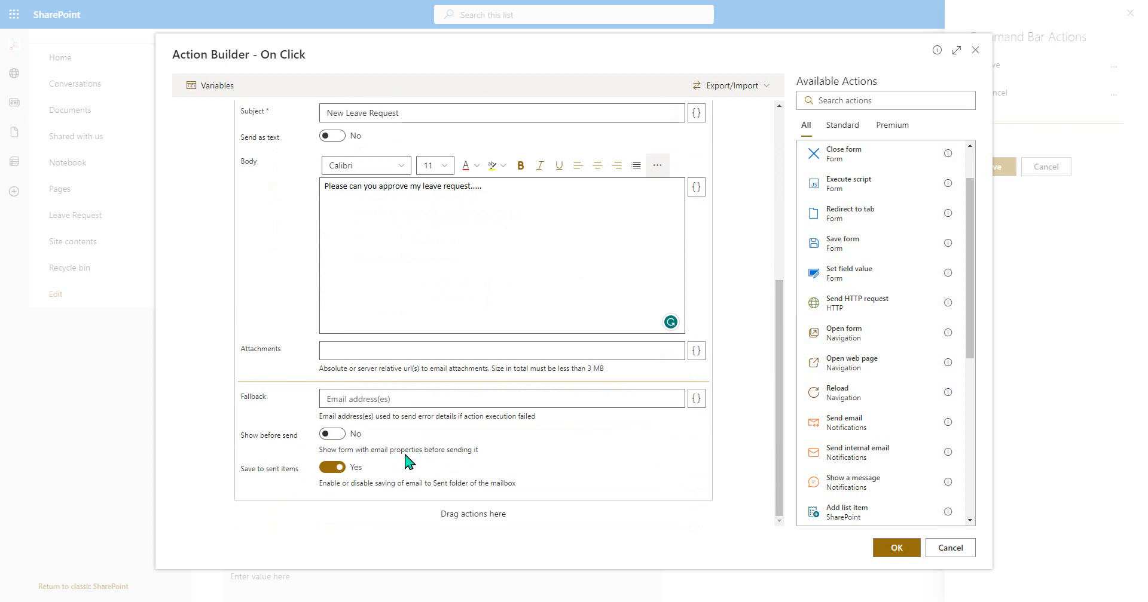
- Add a Show a message action after the Send email action and set it to show as Status
scroll(382, 358, "up", 5)
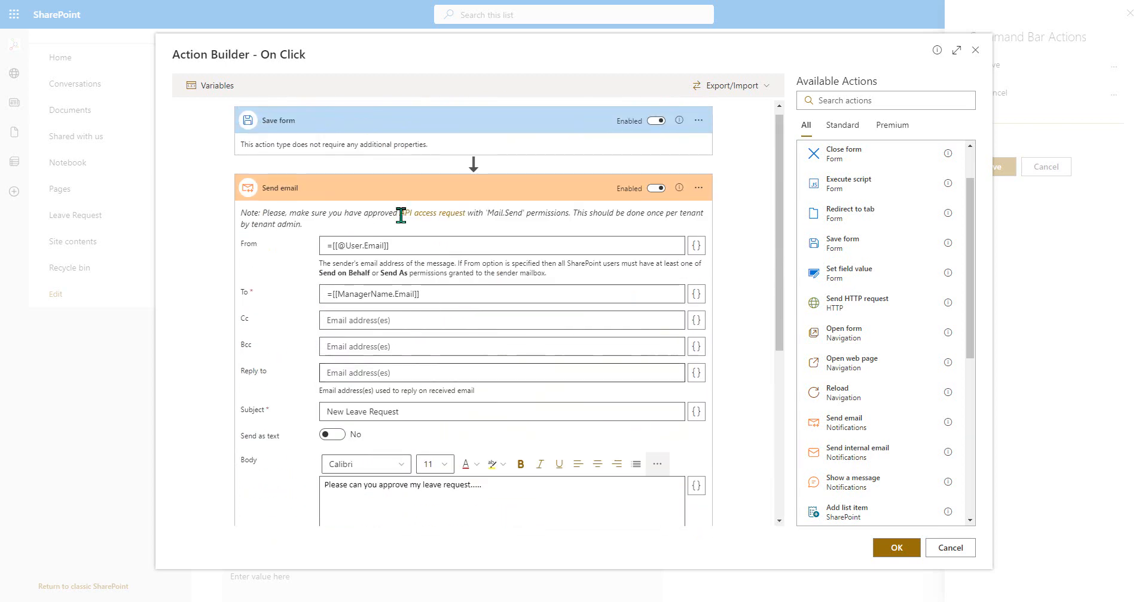
scroll(607, 358, "down", 3)
scroll(607, 358, "down", 2)
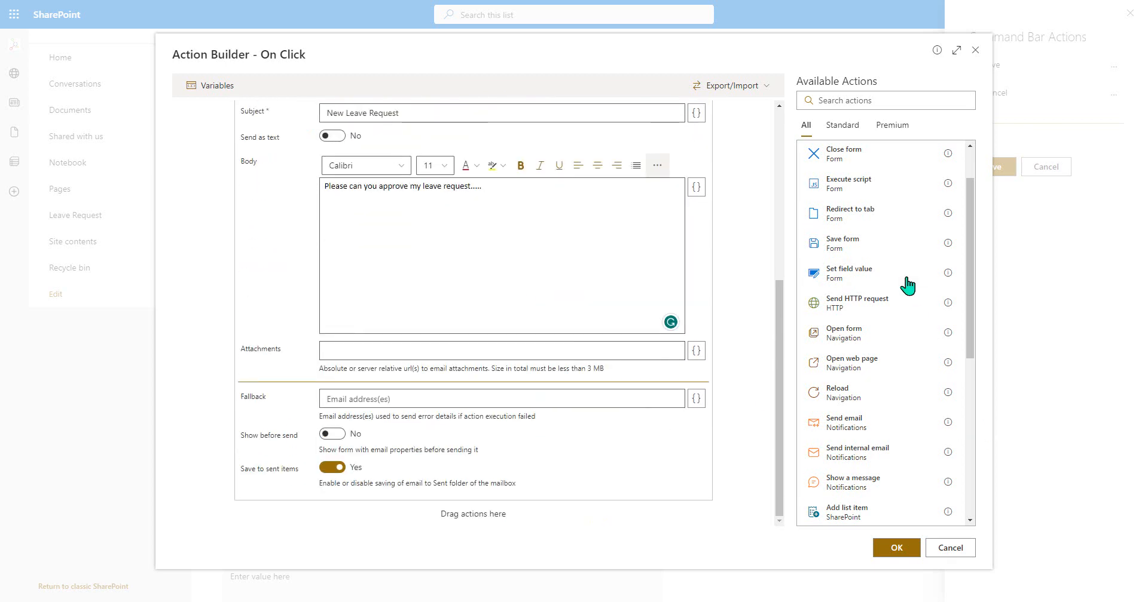
scroll(908, 292, "down", 3)
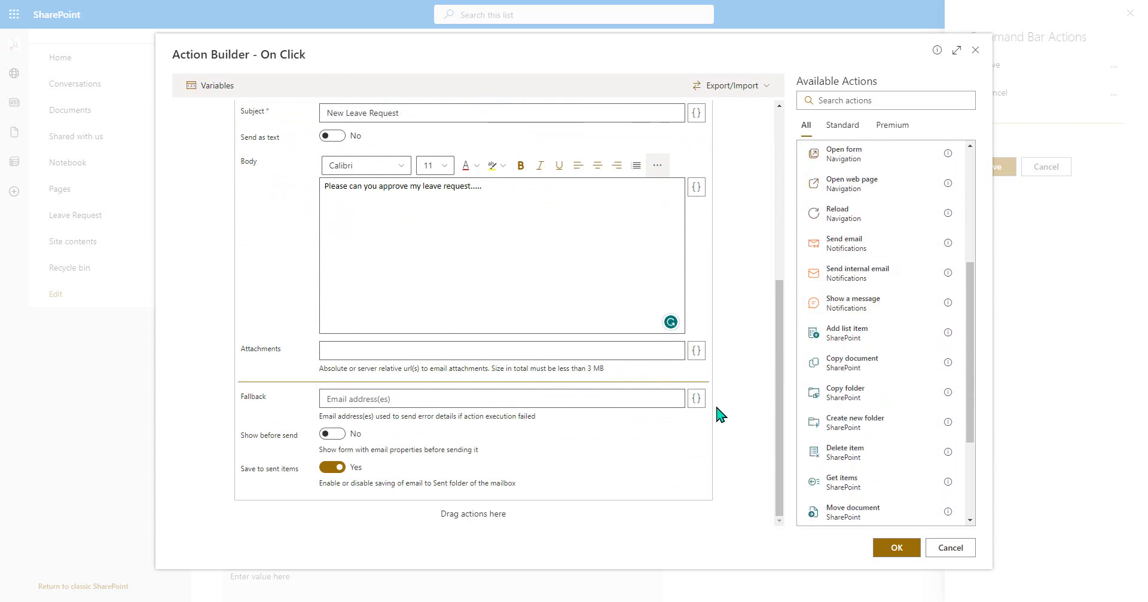
left_click(868, 303)
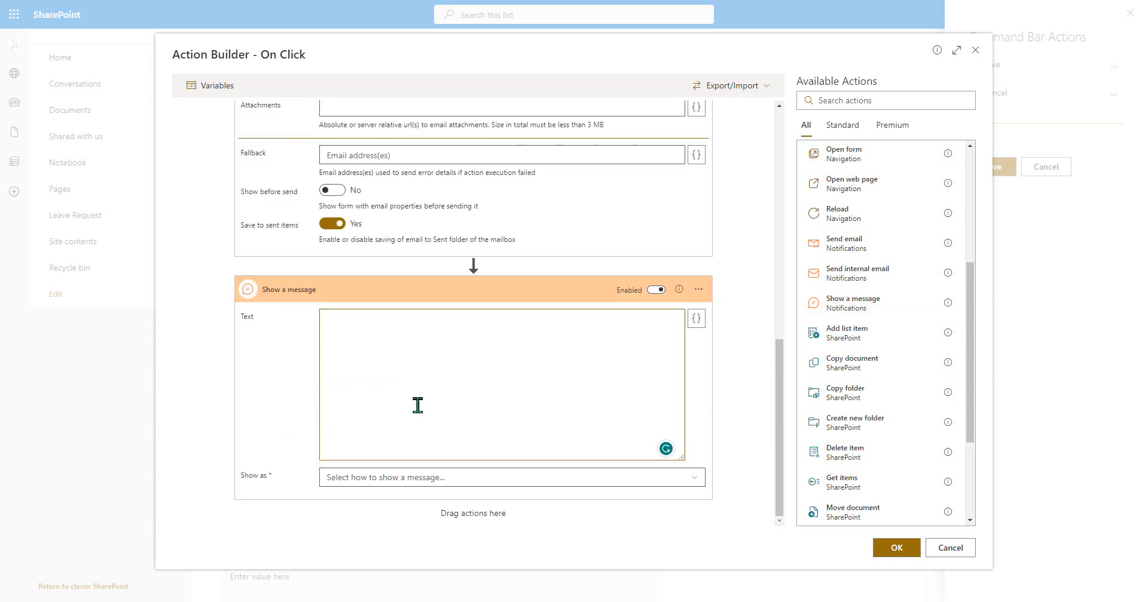
left_click(423, 479)
left_click(515, 434)
left_click(469, 481)
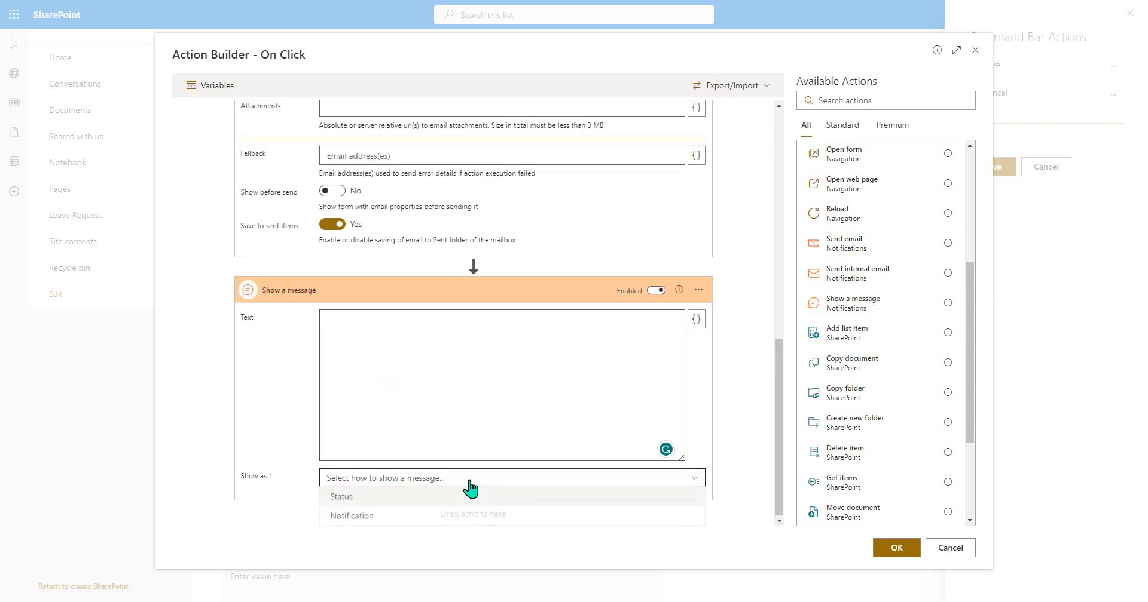
left_click(457, 497)
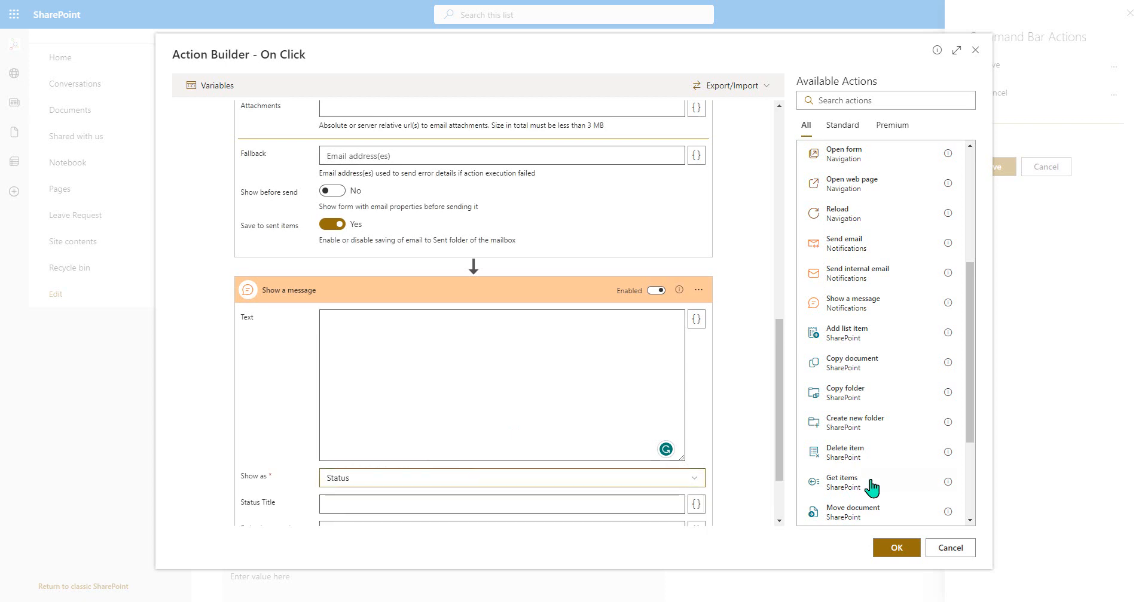
- Give the message type Success, a 5-second delay, title "Success" and text "Your leave request was submitted and will be responded to."
left_click_drag(781, 456, 740, 505)
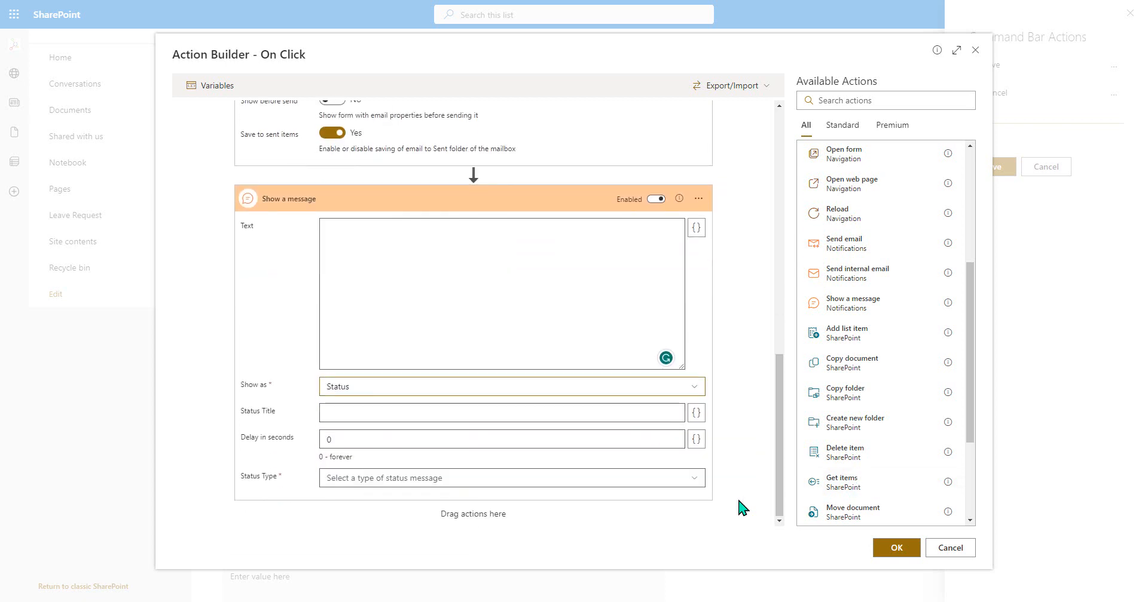
left_click(532, 478)
left_click(493, 515)
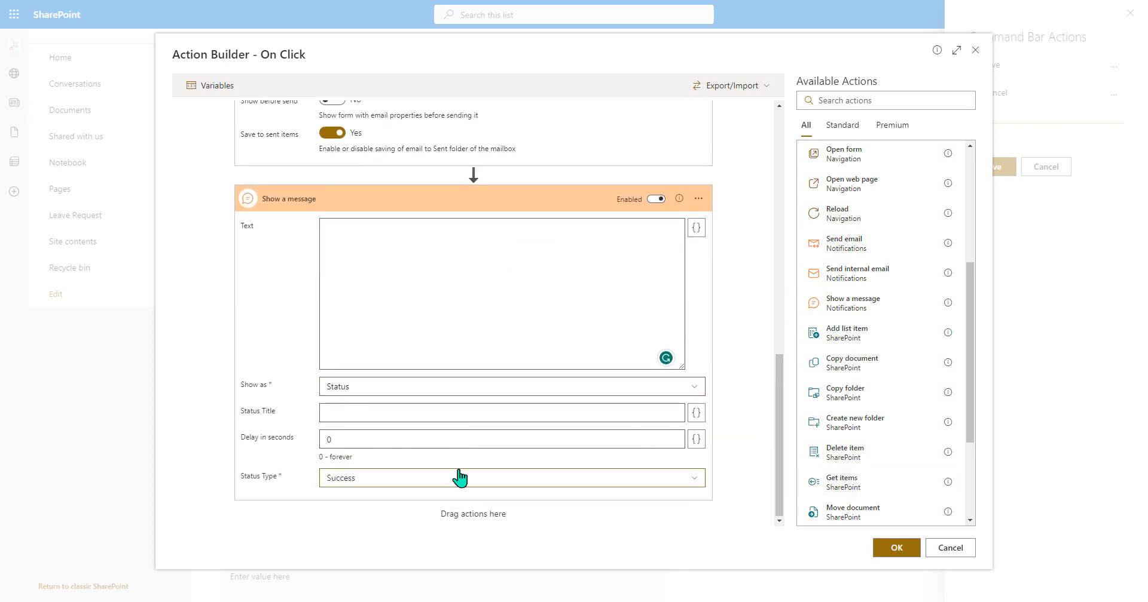
left_click(458, 440)
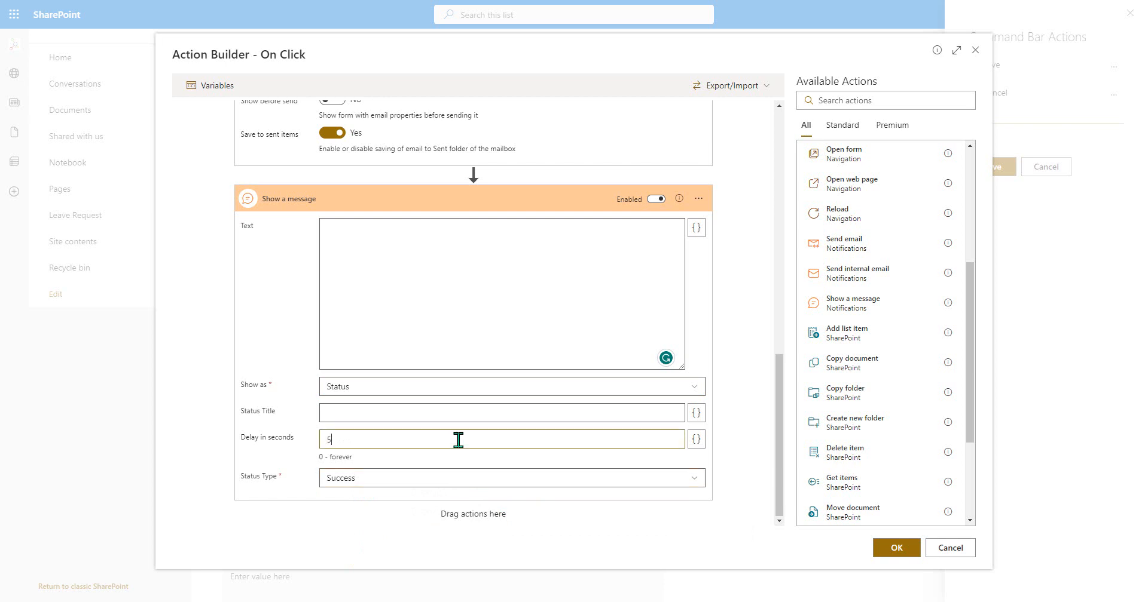
left_click(427, 413)
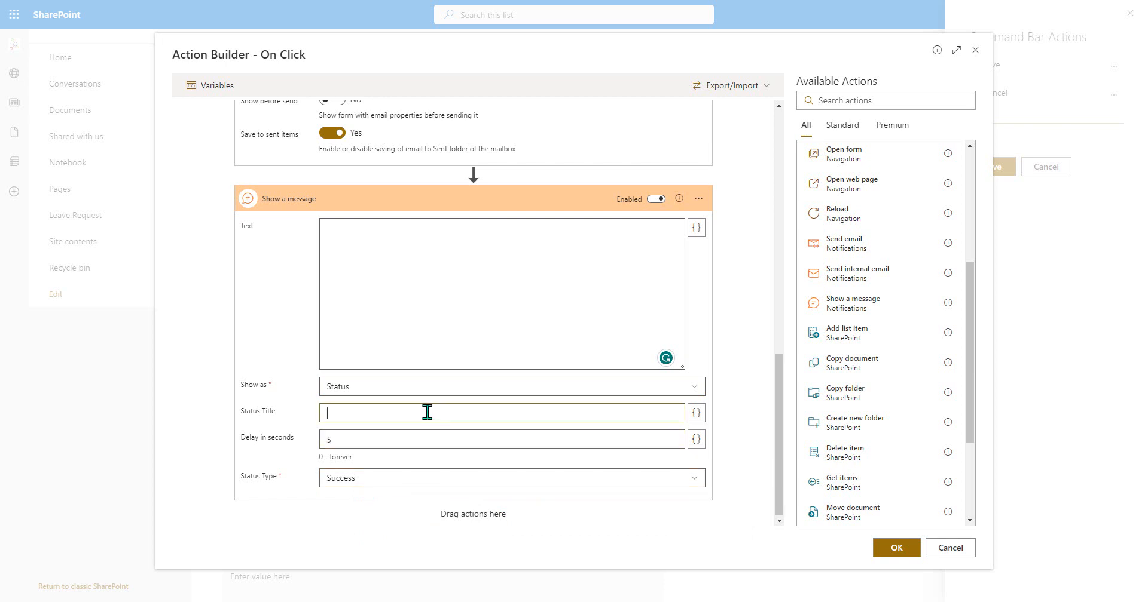
type("Success")
left_click(423, 297)
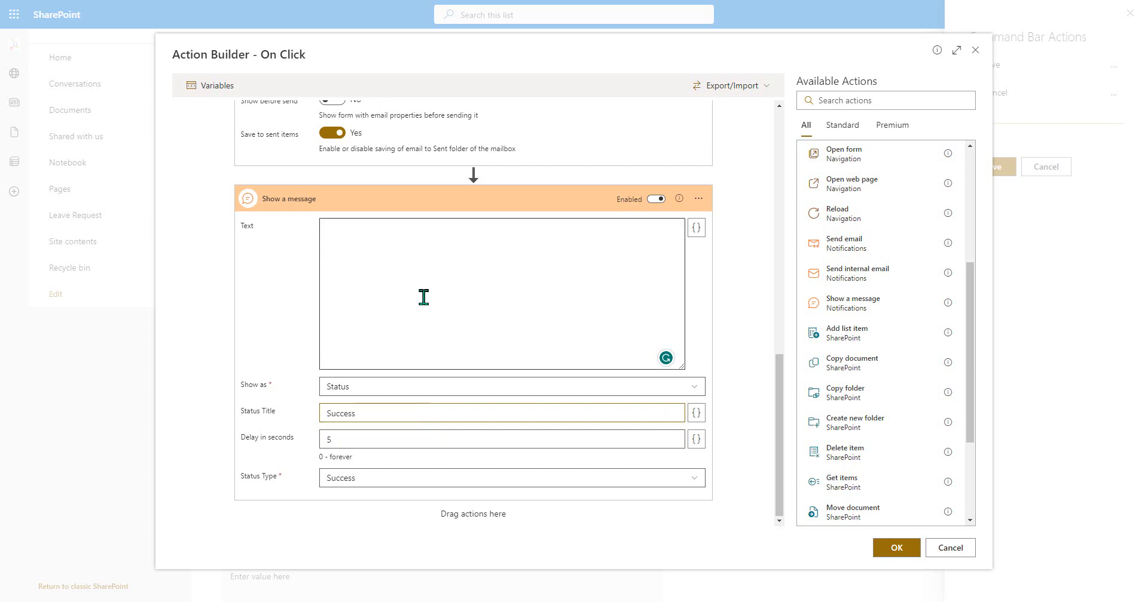
type("Your leave request was submitted and will be responded to.")
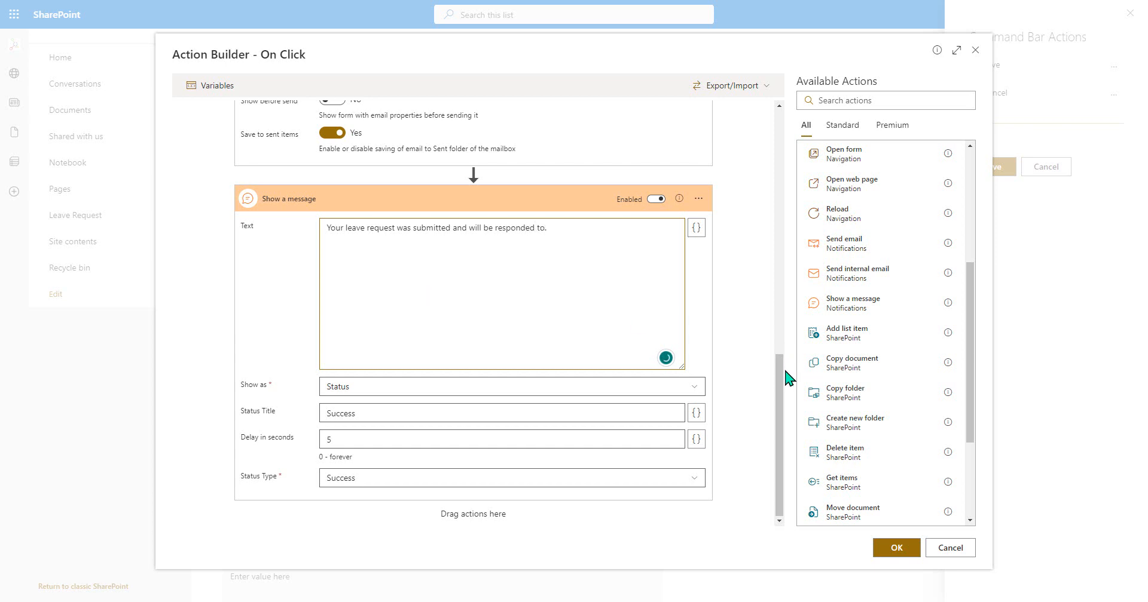
- Add a Close form action at the end of the on-click sequence, after the Show a message action
scroll(897, 292, "up", 3)
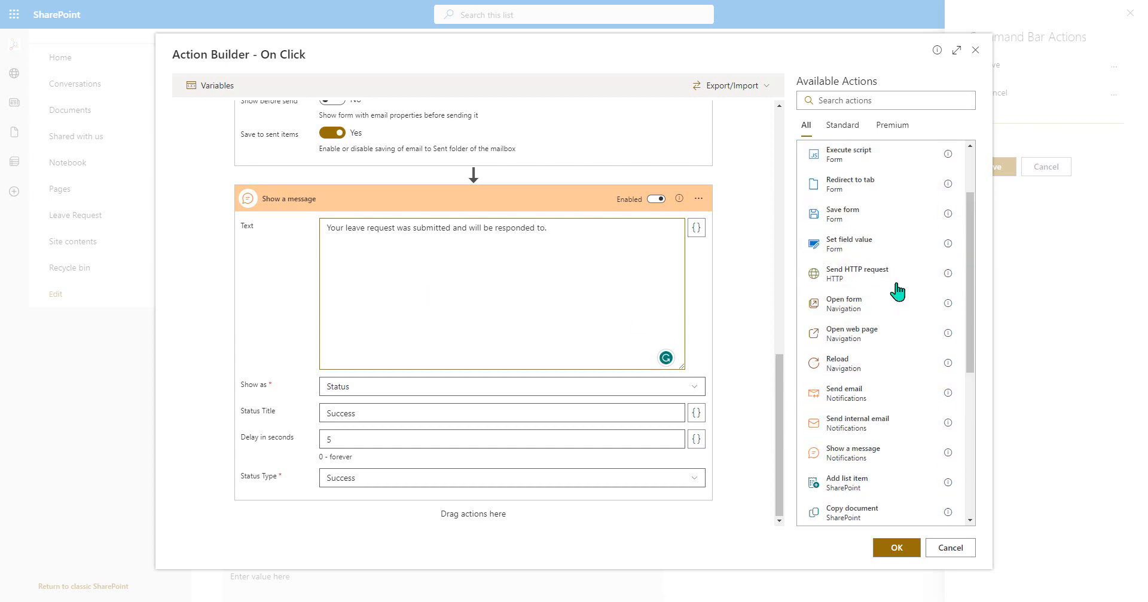
scroll(897, 292, "up", 2)
left_click_drag(863, 218, 485, 538)
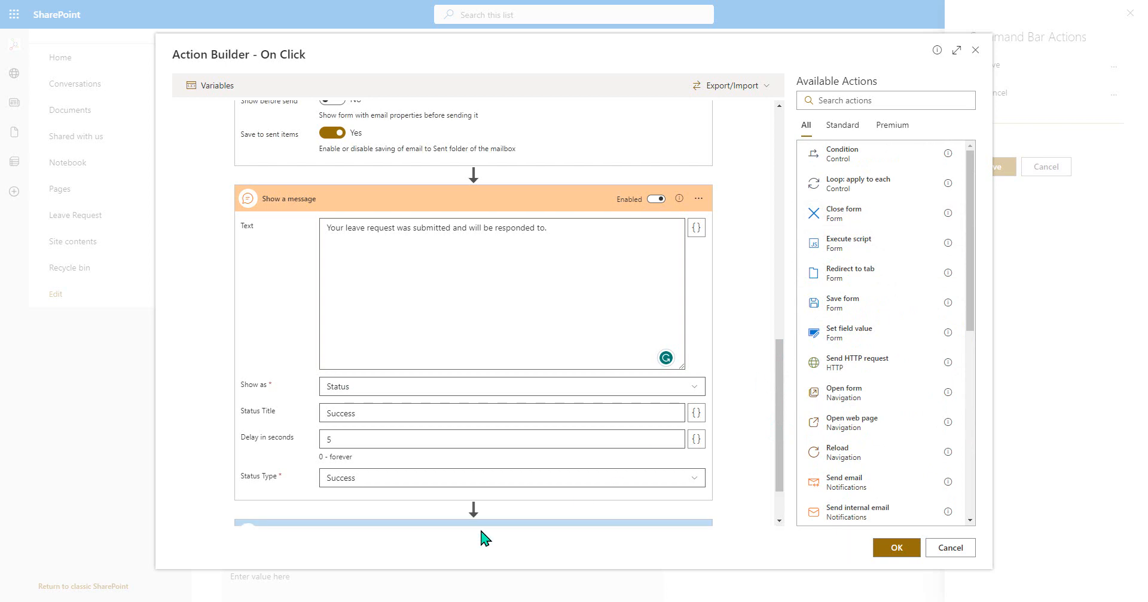
scroll(801, 490, "down", 5)
scroll(747, 478, "down", 2)
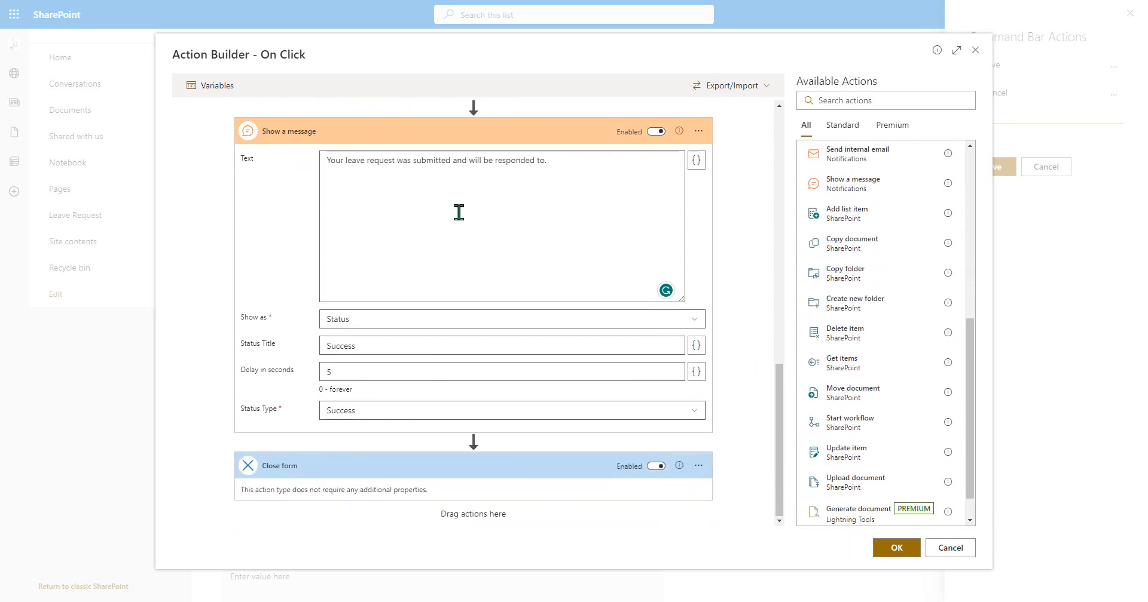
- Accept the action sequence and the new Save & Submit command, and move that command above Cancel
scroll(458, 213, "up", 10)
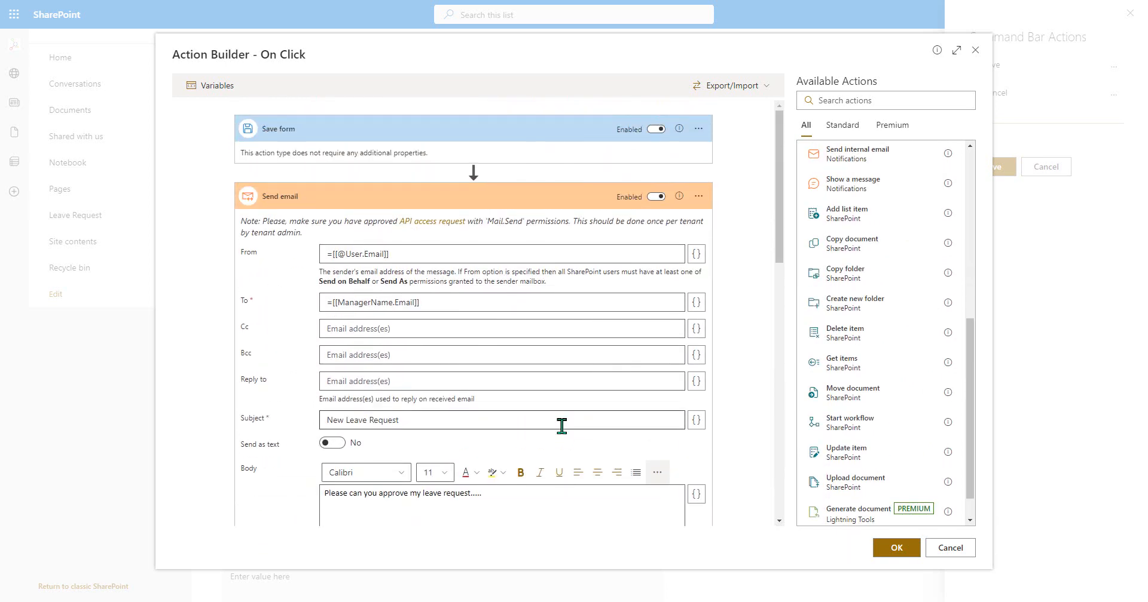
left_click(898, 545)
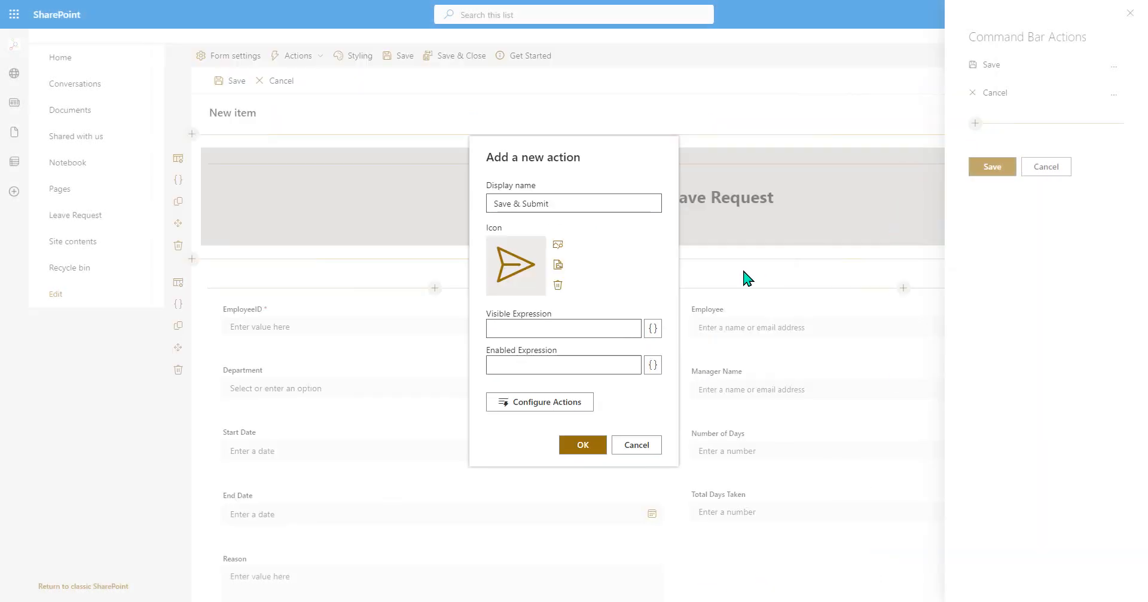
left_click(581, 449)
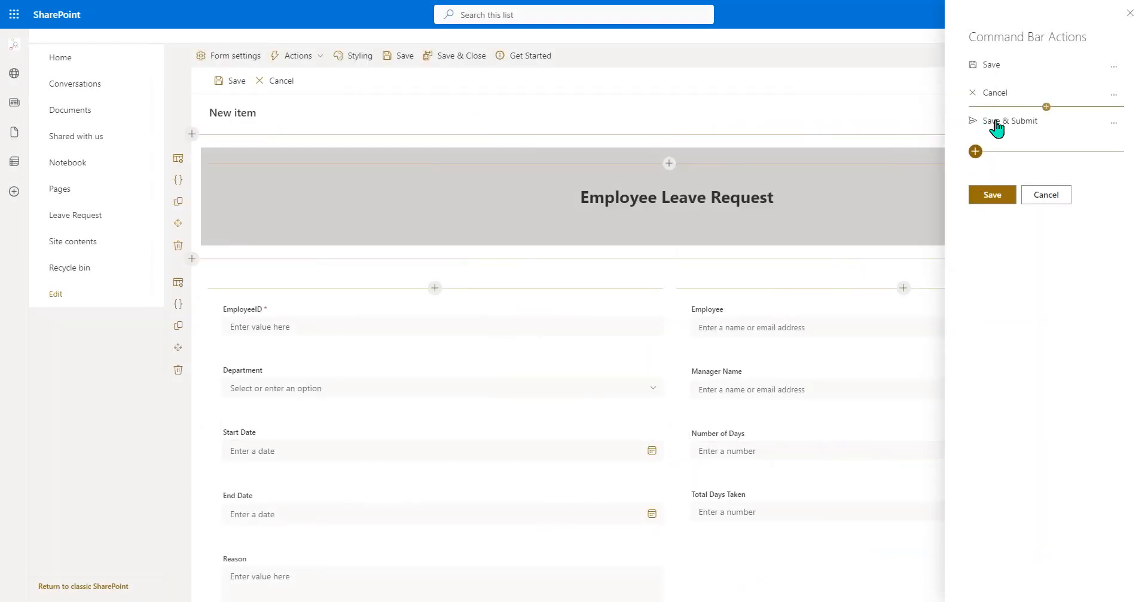
left_click(1113, 123)
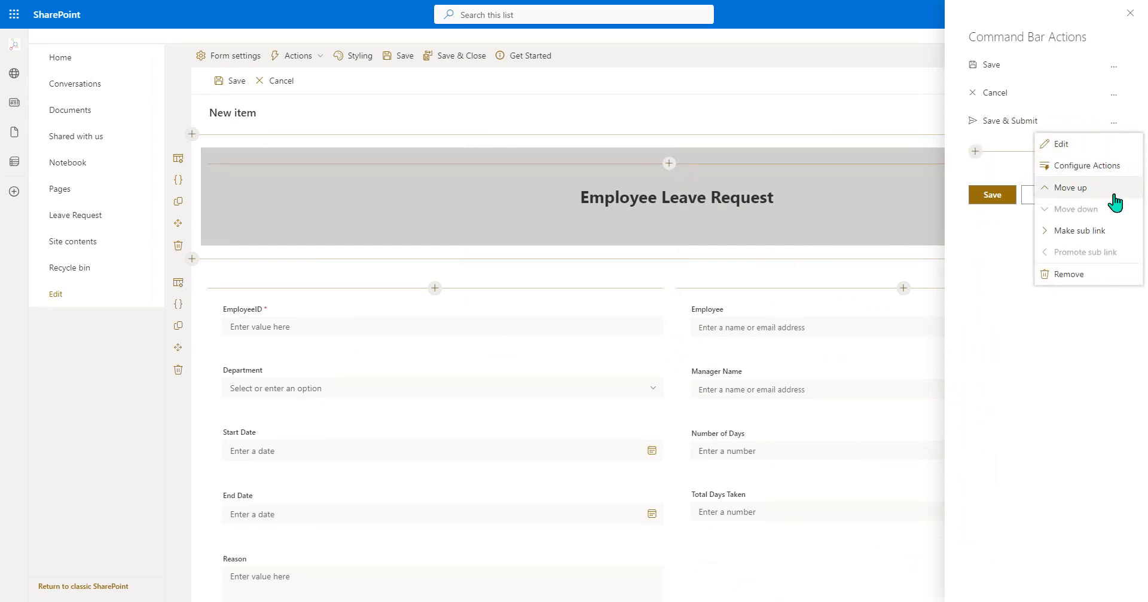
left_click(1109, 188)
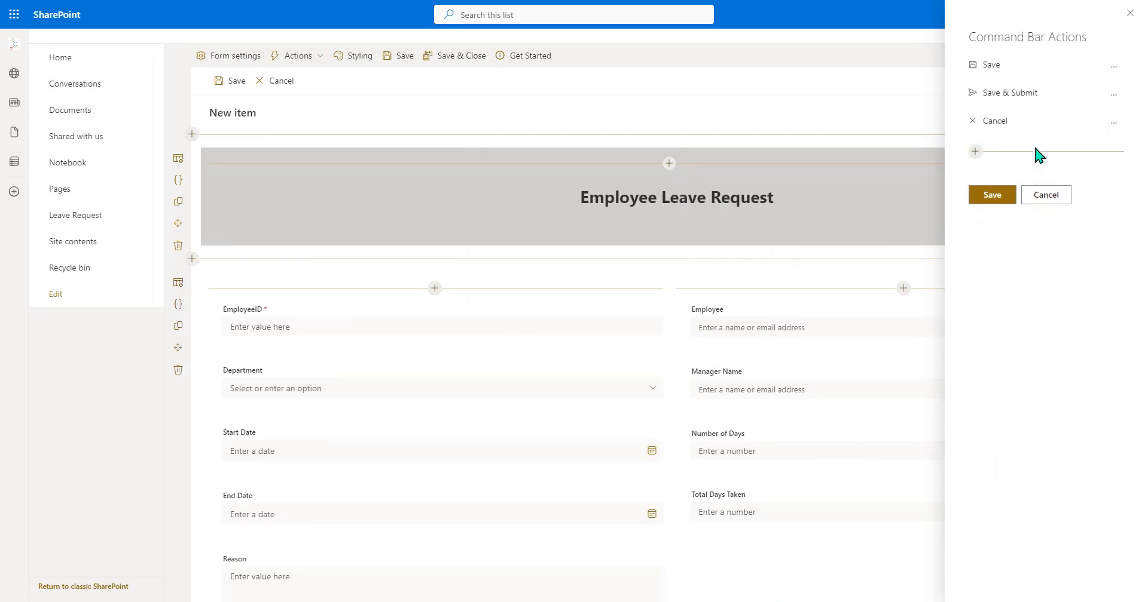
- Rename the Save command to "Save Draft" and save the command bar actions
left_click(1111, 67)
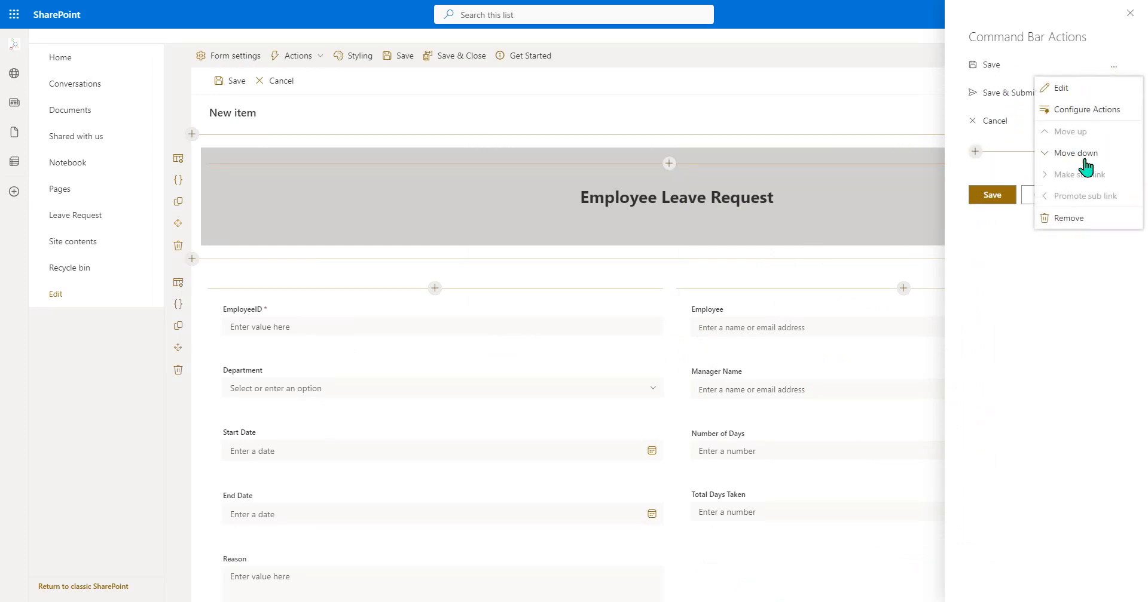
left_click(1061, 88)
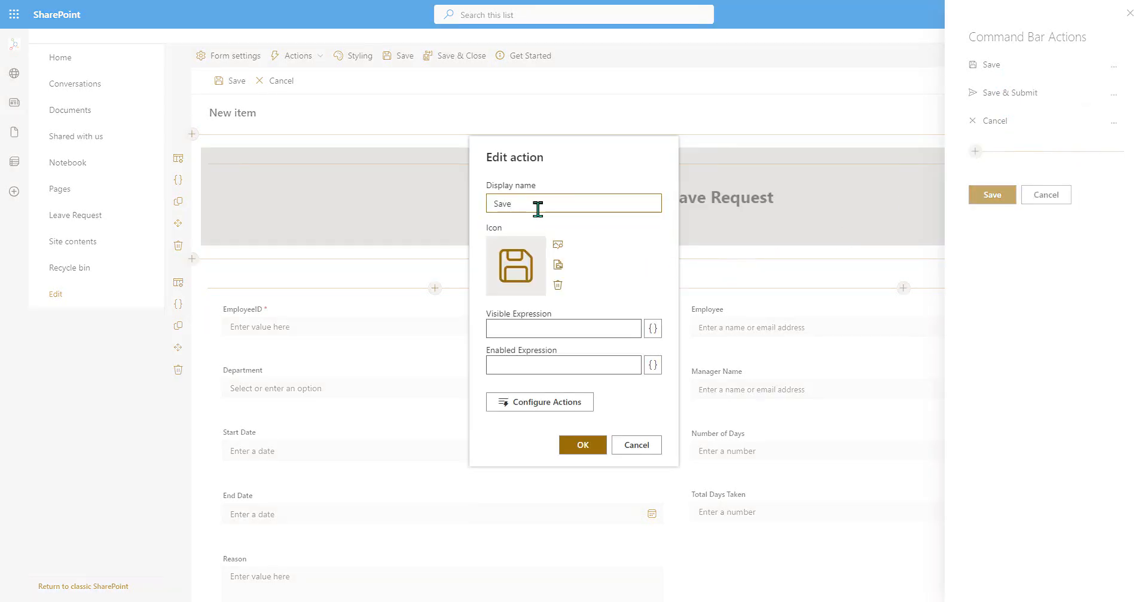
type("Draft")
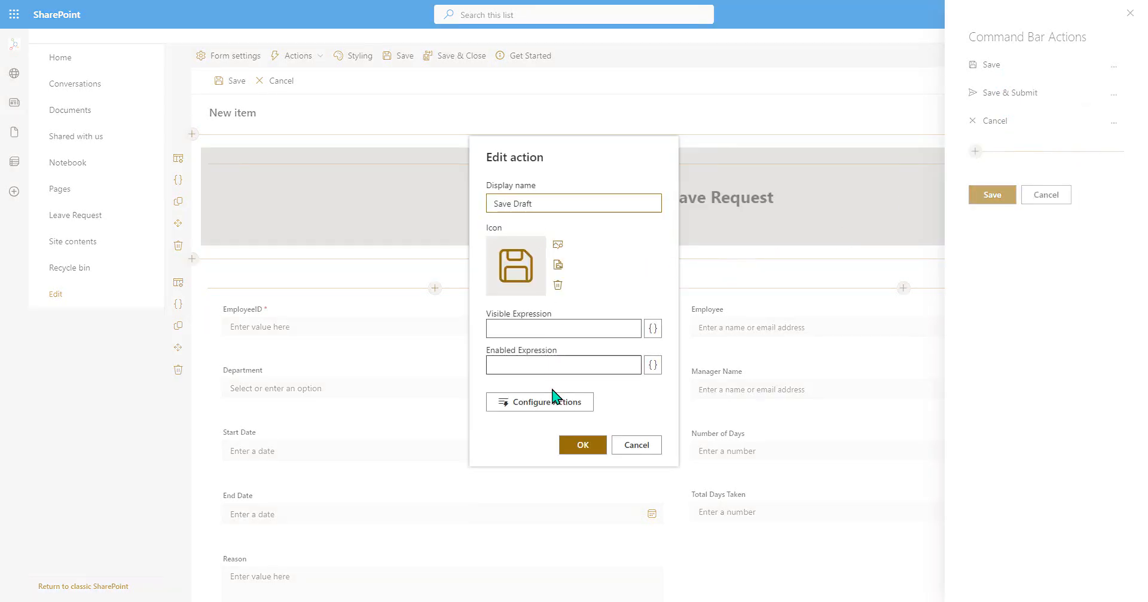
left_click(579, 443)
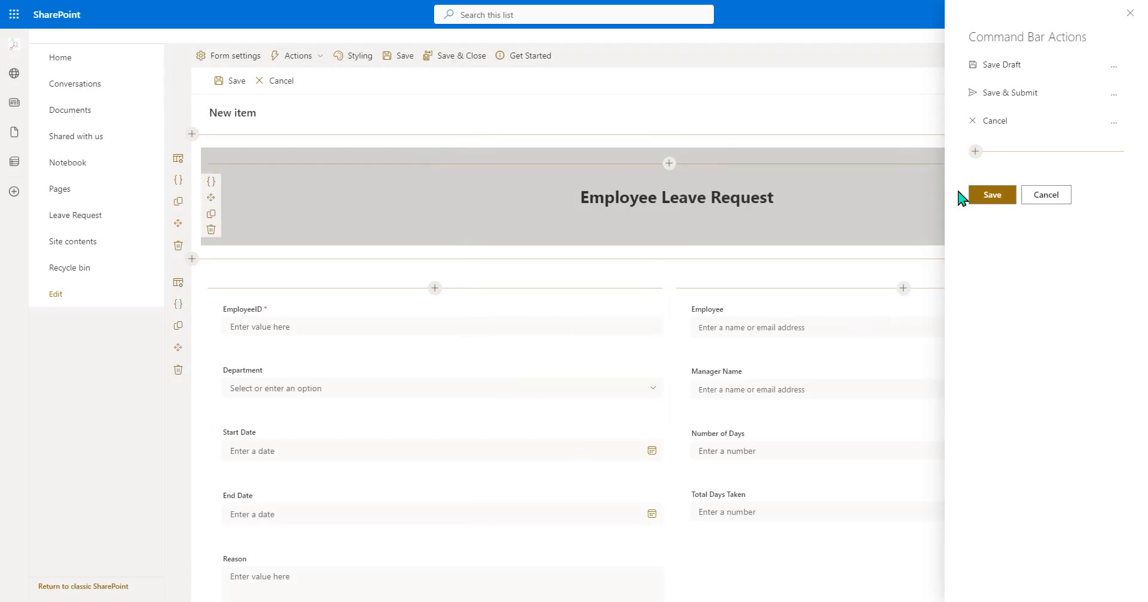
left_click(995, 197)
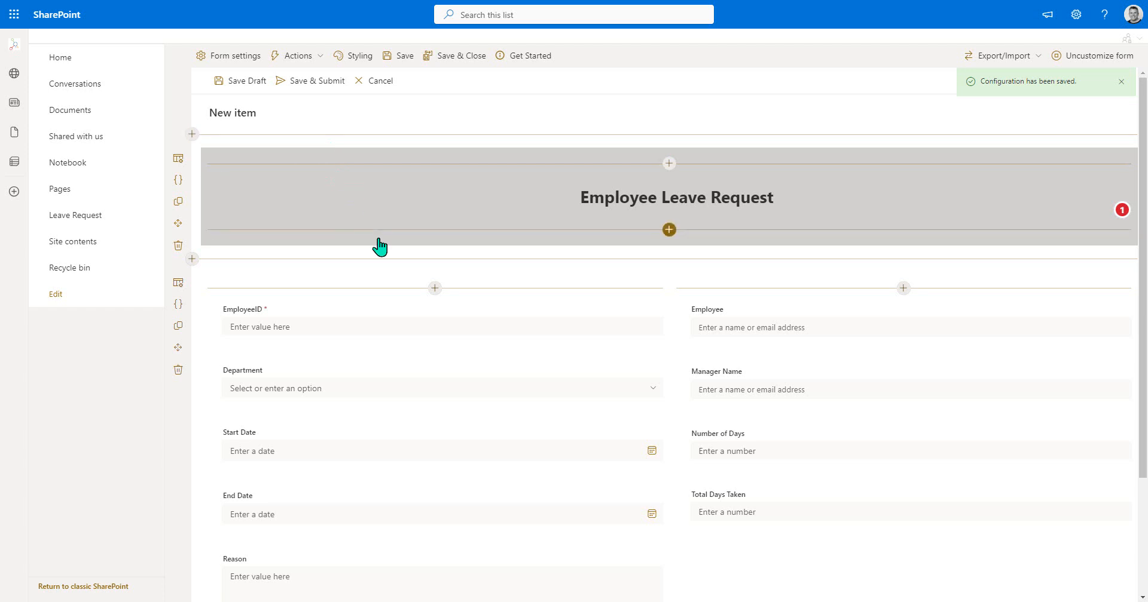
- Export the customized leave request form to a JSON file
left_click(1025, 64)
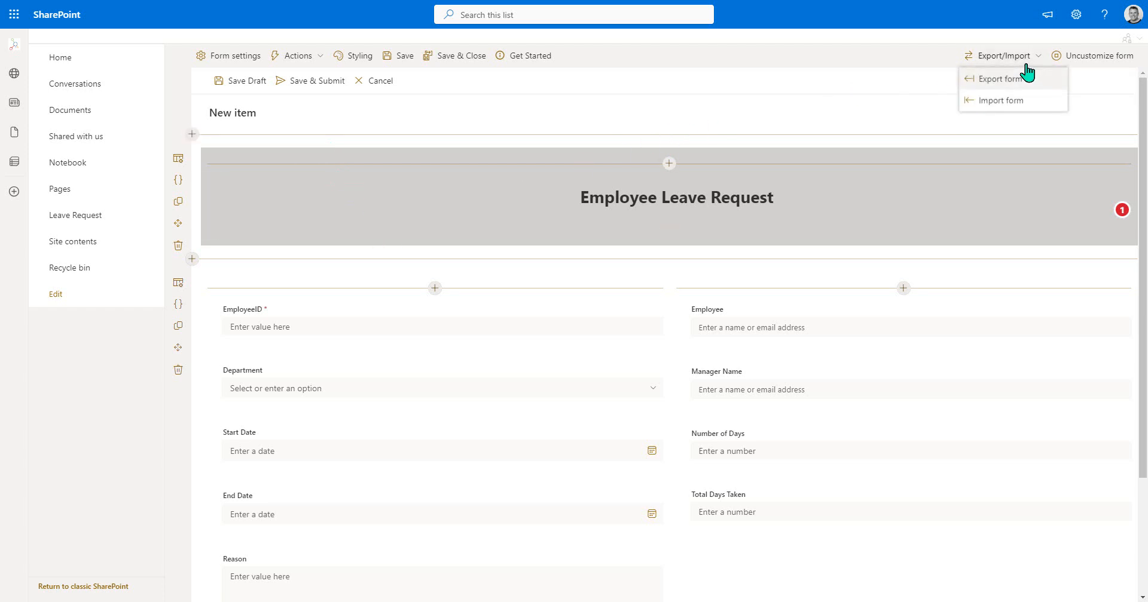
left_click(994, 81)
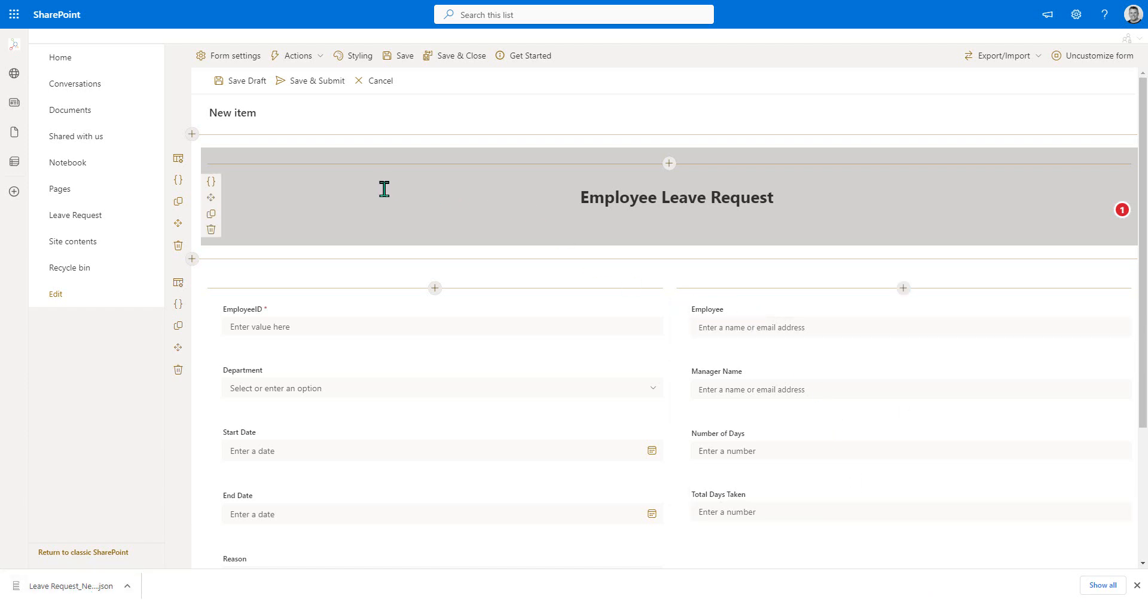
- Set the form's right-side panel size to Large, then save the form and close the designer
left_click(244, 57)
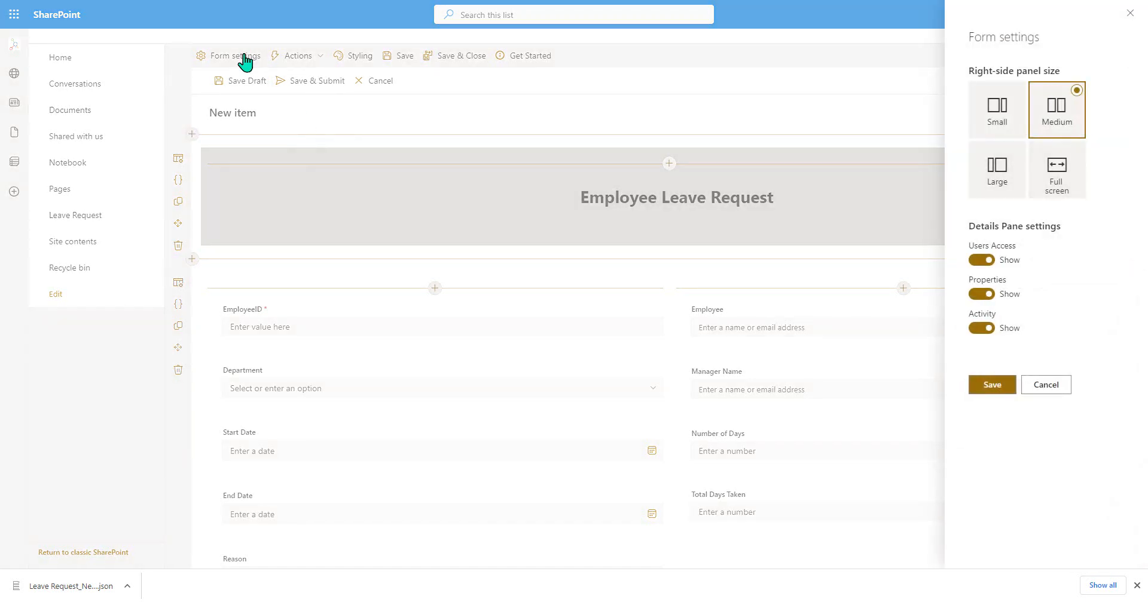
left_click(1006, 180)
left_click(990, 385)
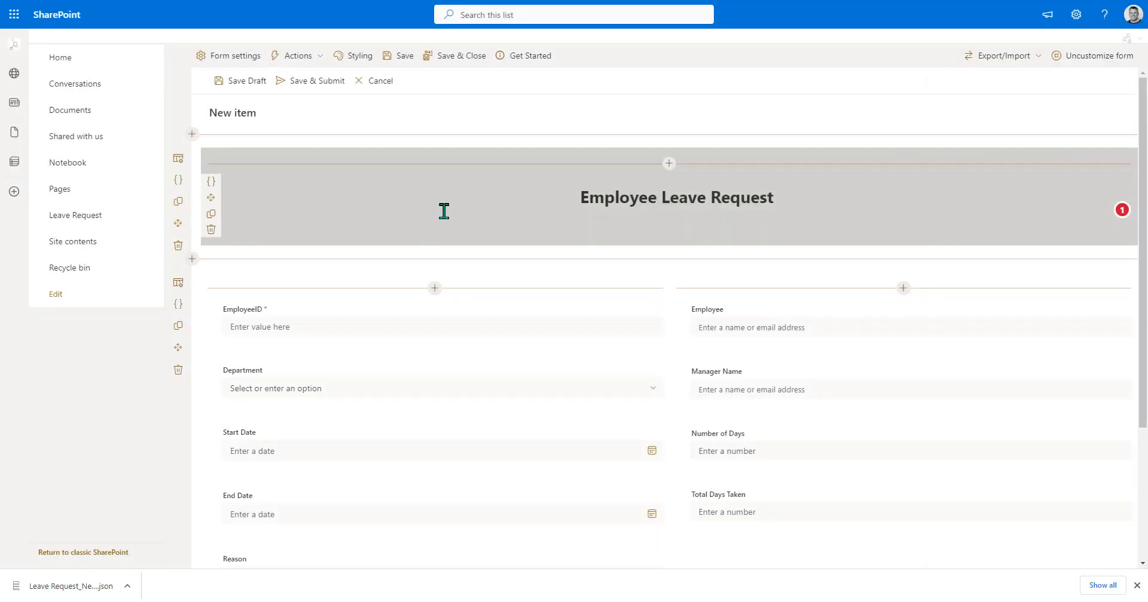
left_click(466, 60)
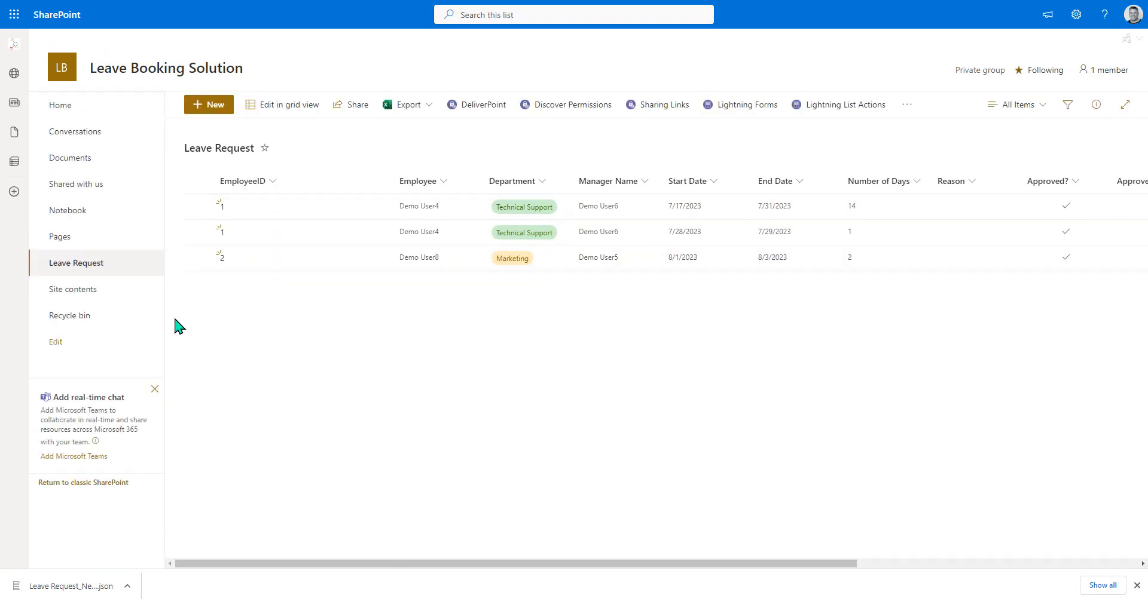
- Start a new leave request item, entering the employee ID and choosing the Technical Support department
left_click(206, 111)
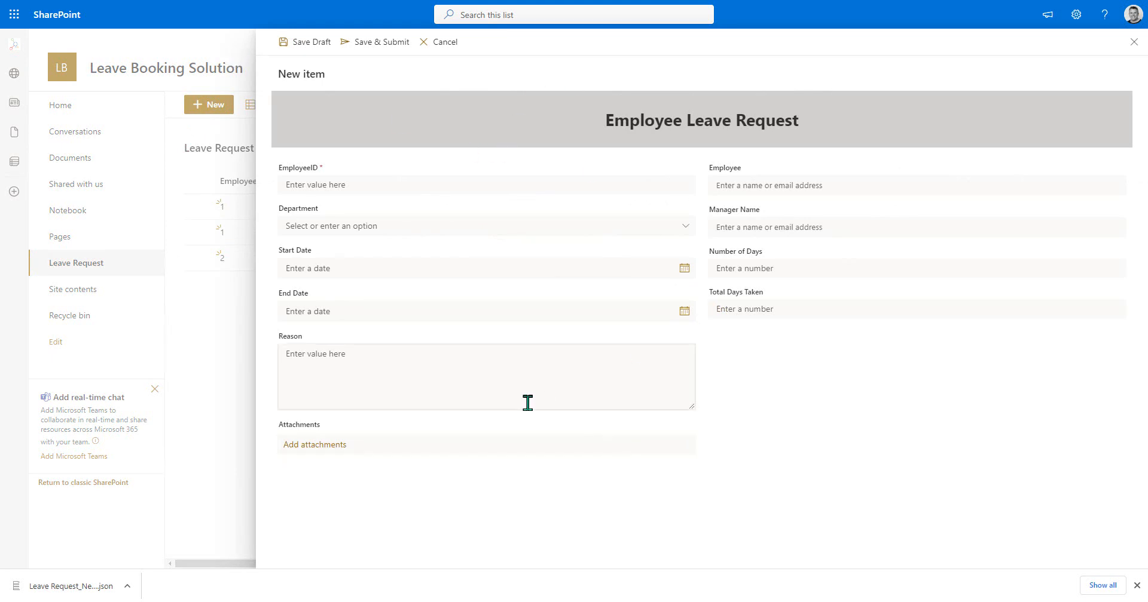
left_click(355, 187)
type("3")
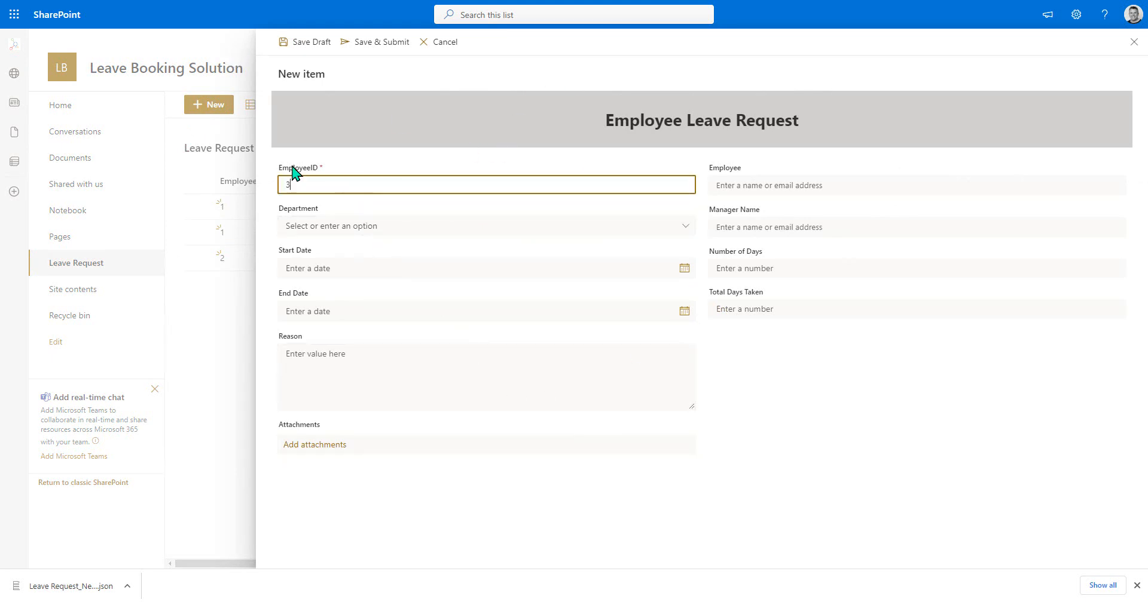
left_click(353, 225)
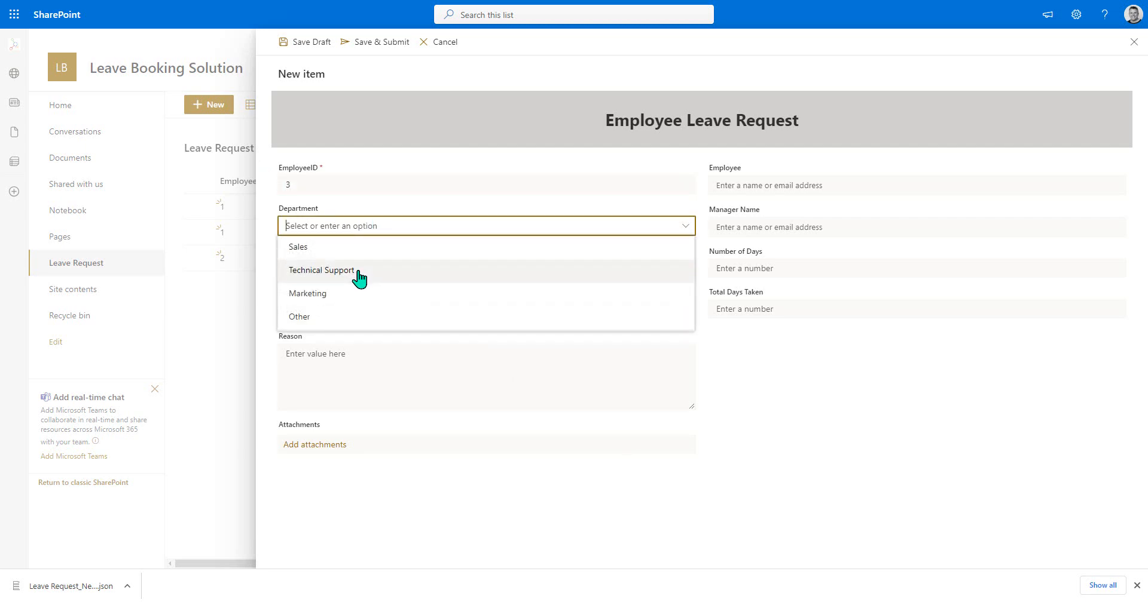
left_click(359, 269)
- Fill in the Employee and Manager Name people fields of the new leave request
left_click(761, 184)
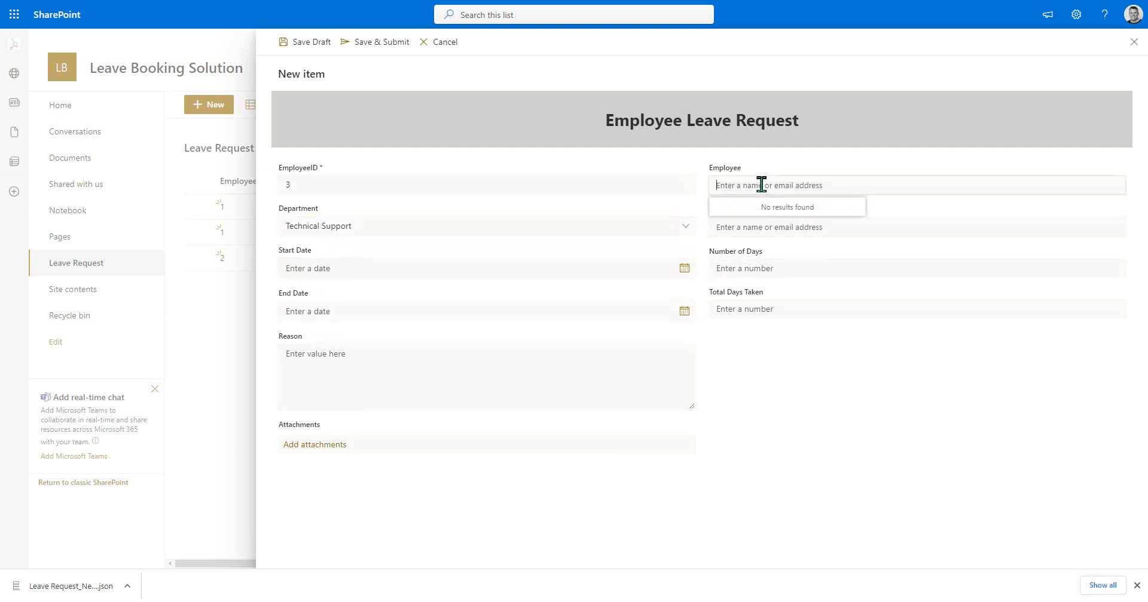
type("Demo User3")
left_click(808, 224)
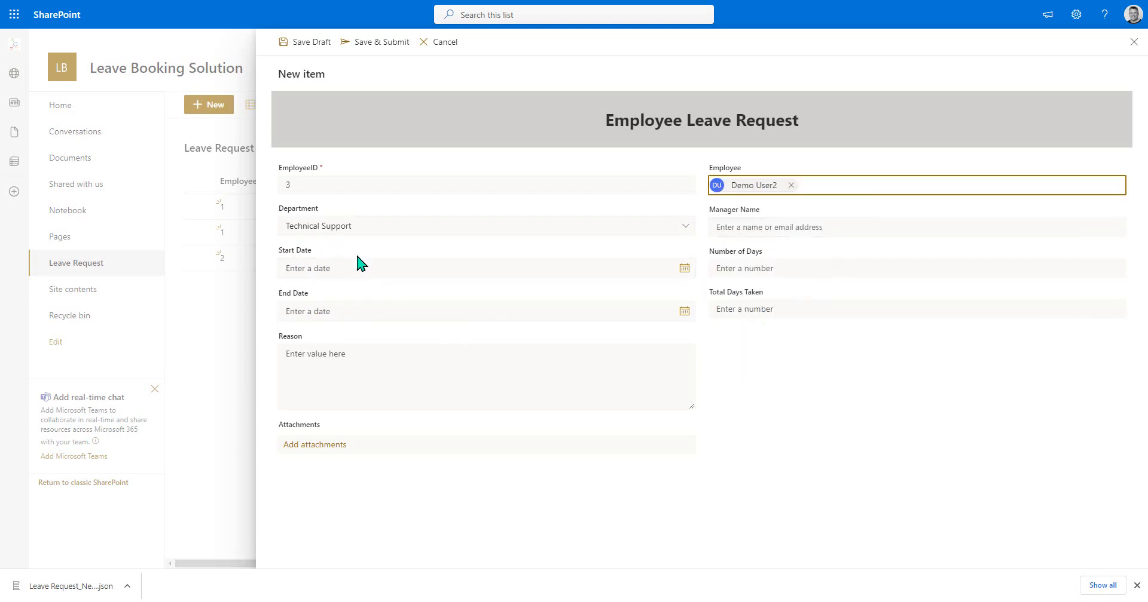
left_click(779, 227)
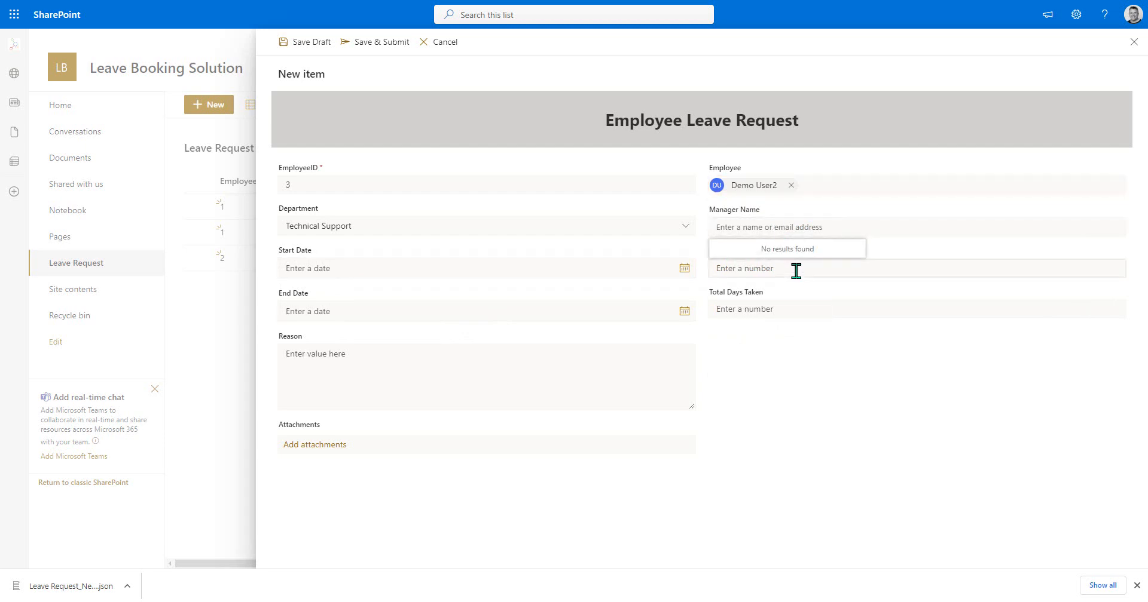
type("Demo User6")
left_click(795, 269)
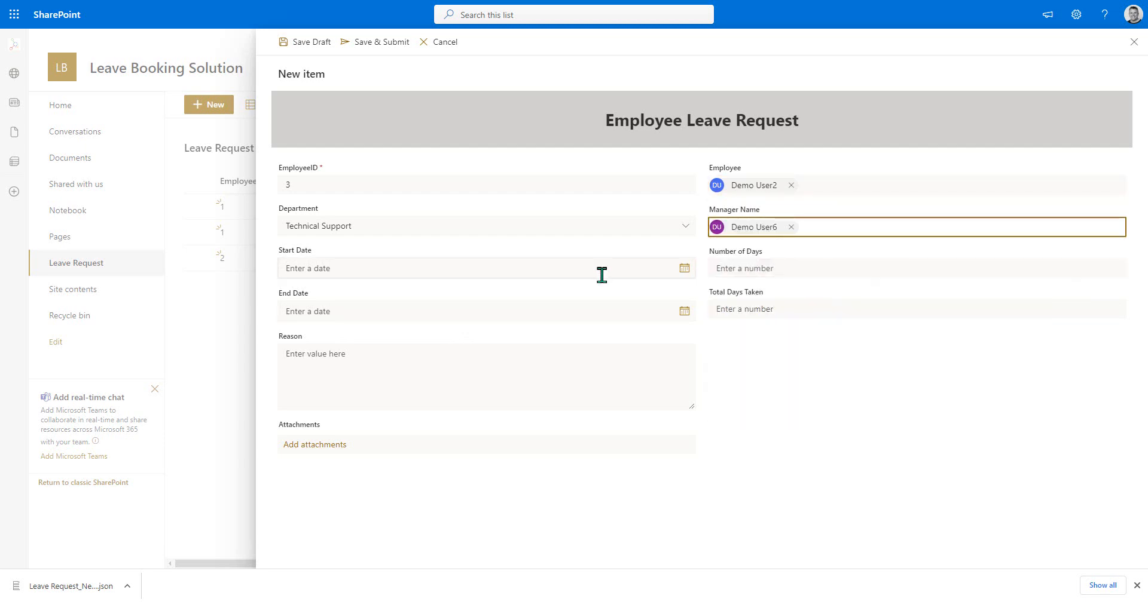
- Set the leave request's start date to 7/9/2023 and its end date to 7/14/2023
left_click(566, 268)
left_click(294, 364)
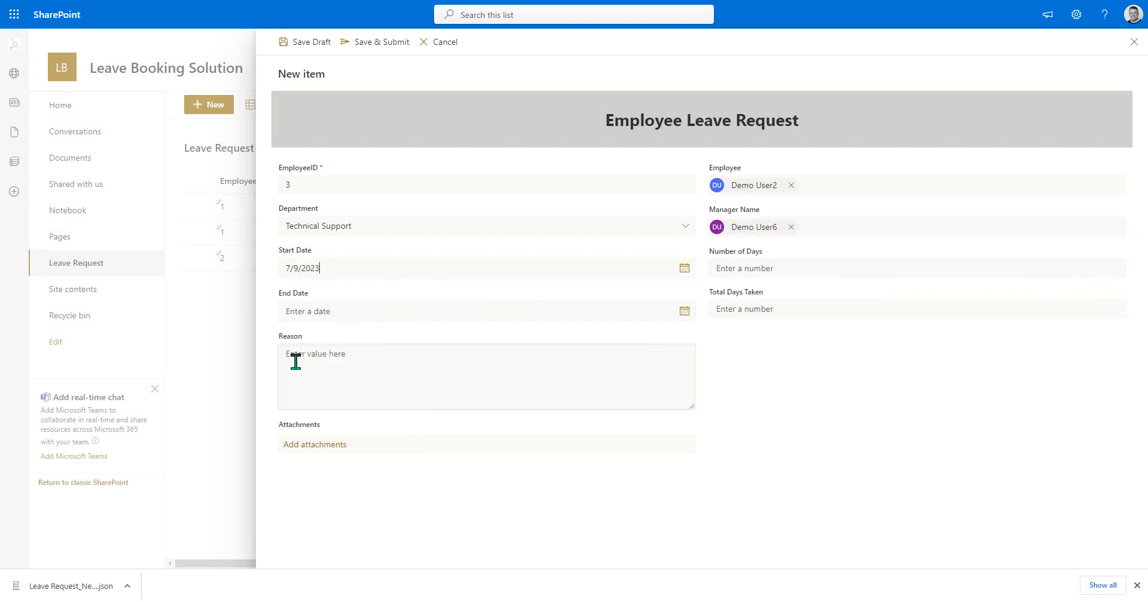
left_click(368, 311)
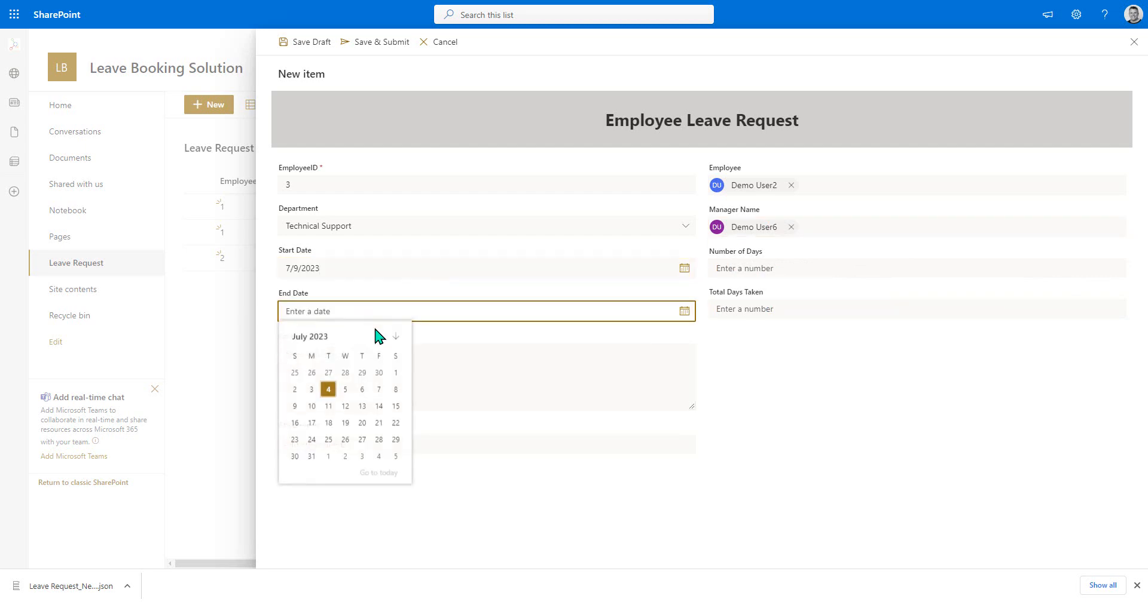
left_click(378, 407)
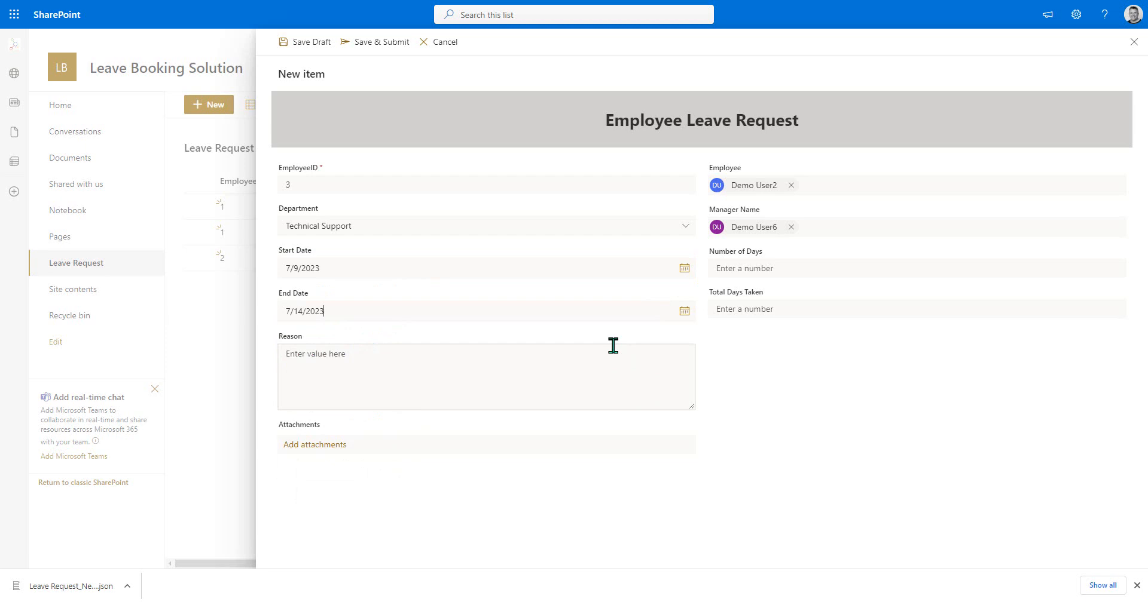
- Enter 5 as the number of days and "Annual Vacation" as the reason, and submit the leave request
left_click(765, 267)
type("5")
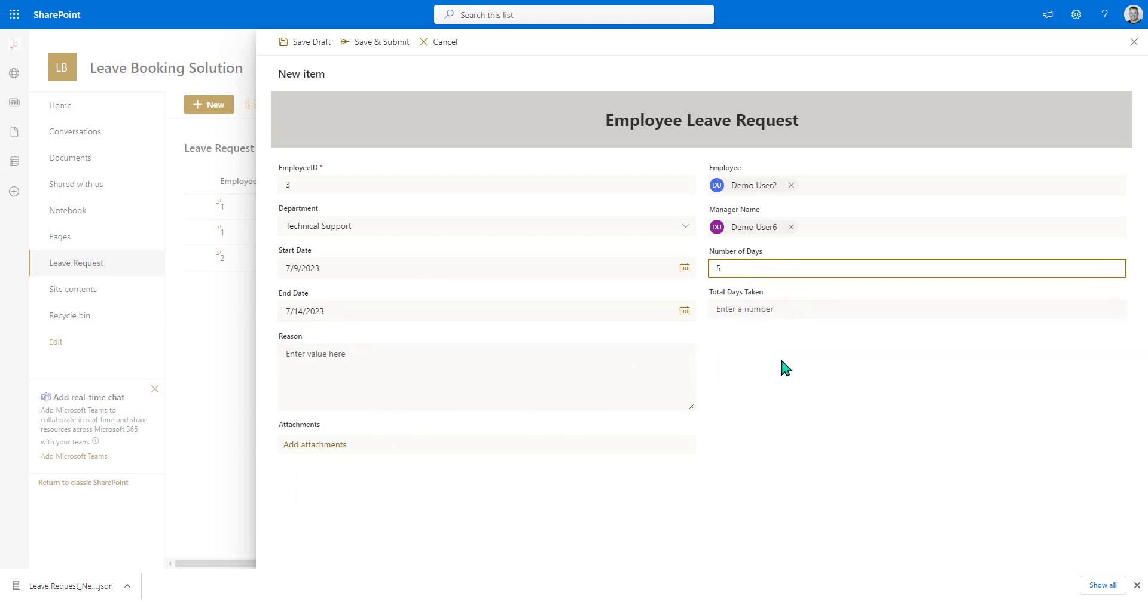
left_click(530, 377)
type("Annual Vacation")
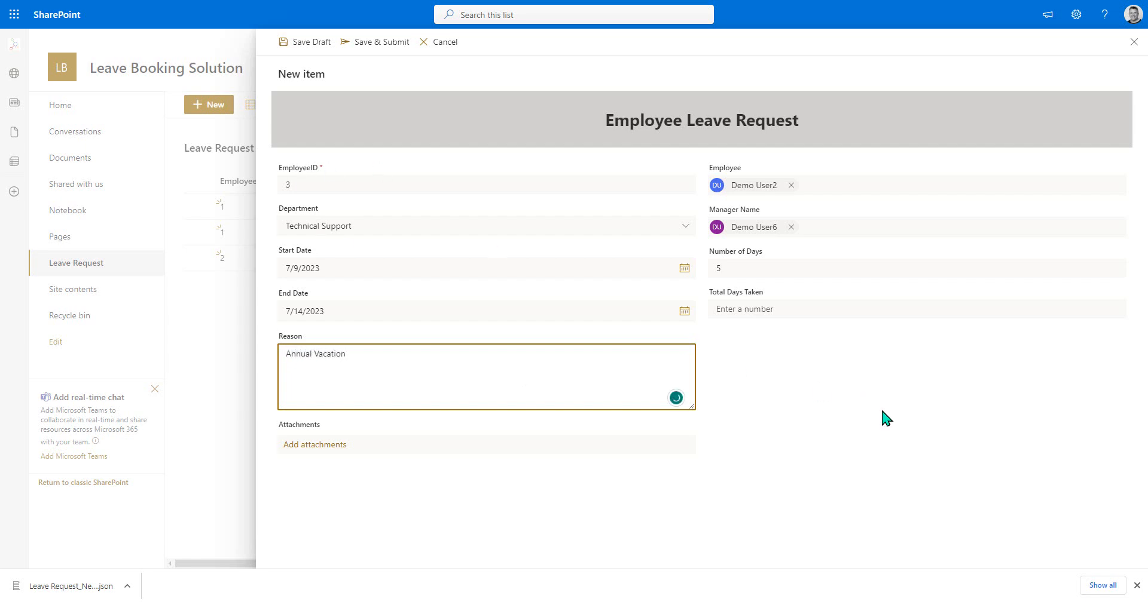
left_click(869, 399)
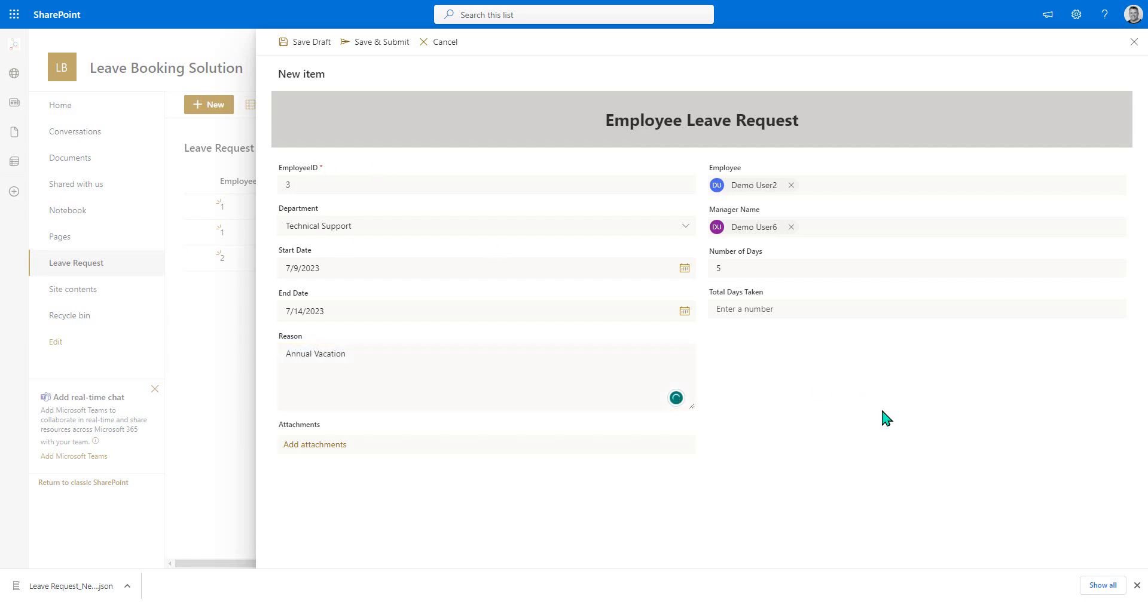
left_click(375, 47)
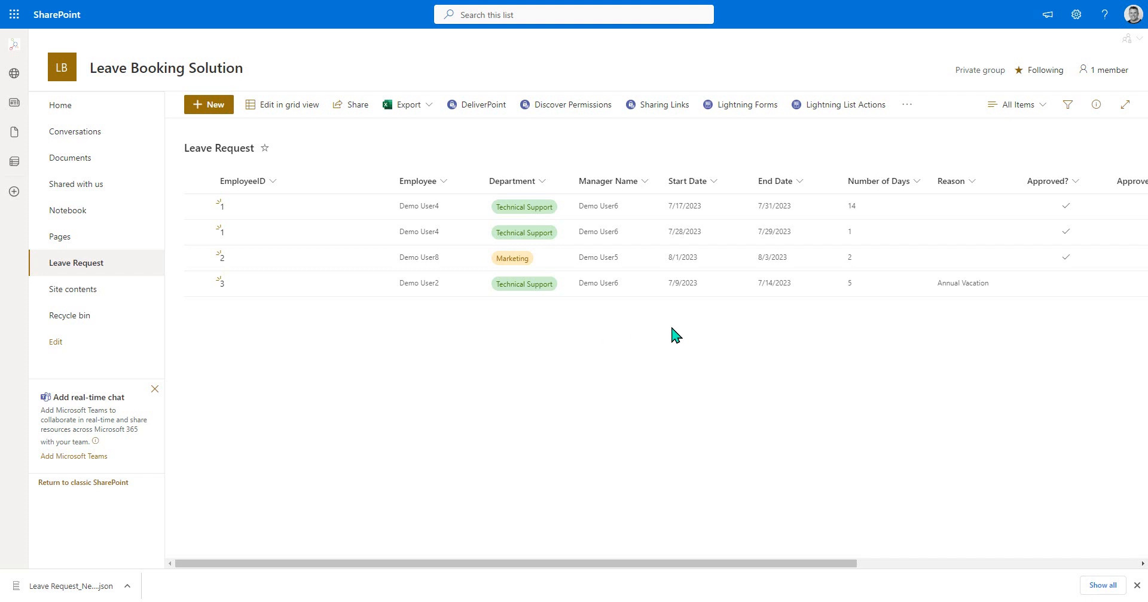
- Customize EditForm.aspx in Lightning Forms by importing the Leave Request_NewForm JSON file with only form settings, form controls and general styles
left_click(711, 106)
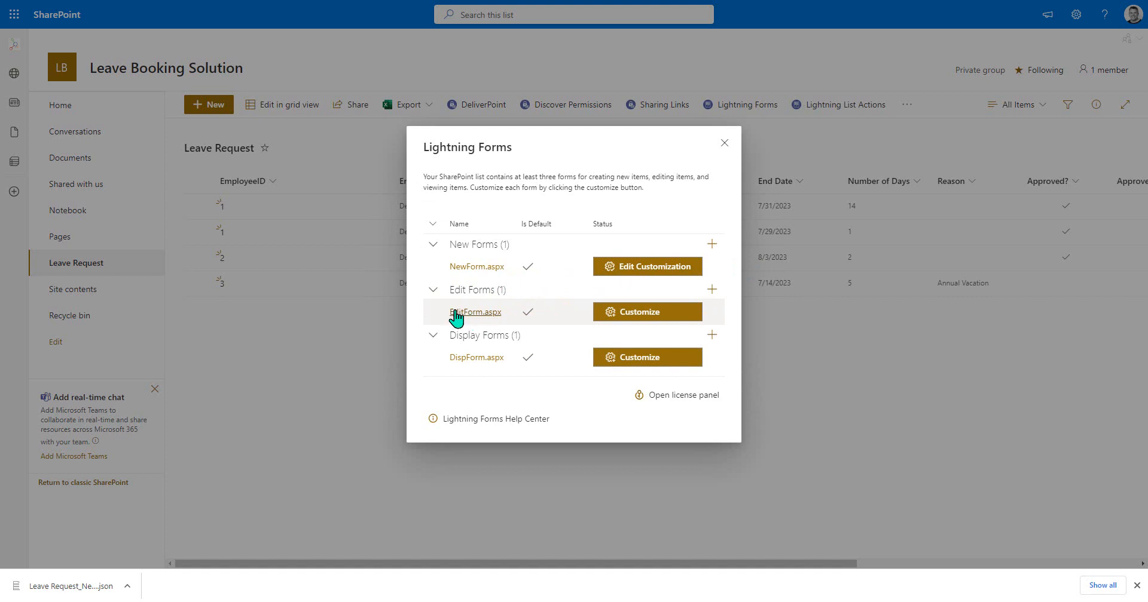
left_click(625, 312)
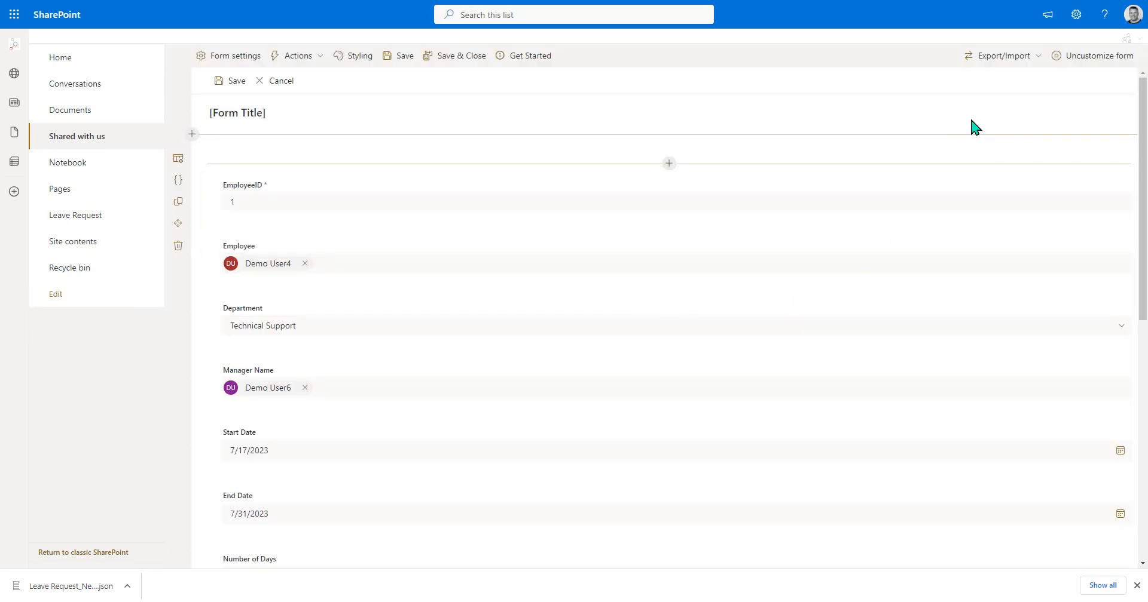
left_click(1037, 56)
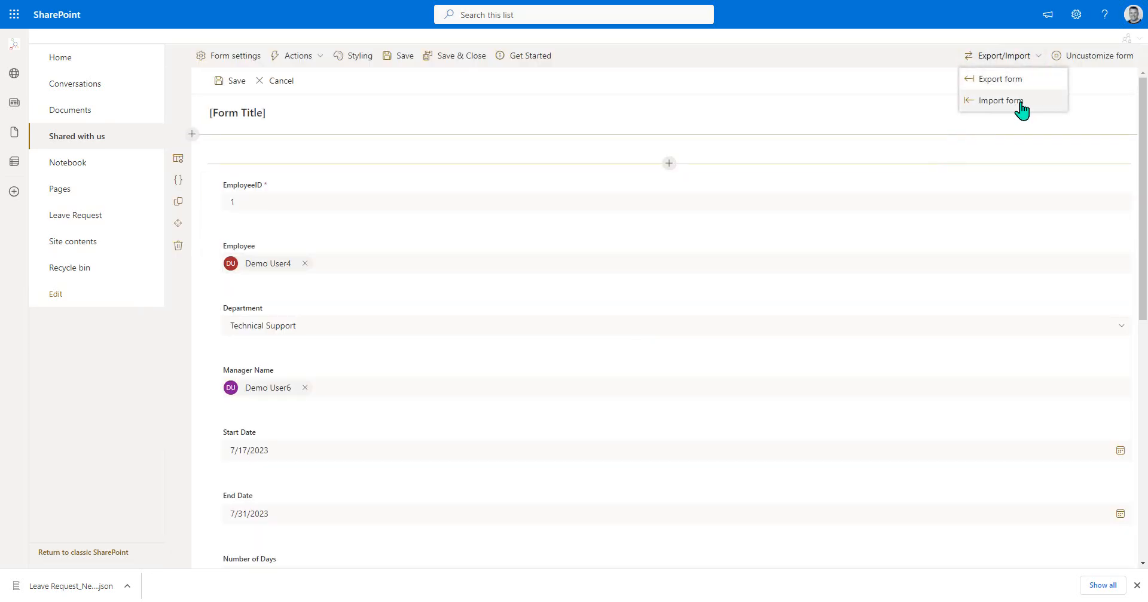
left_click(1019, 104)
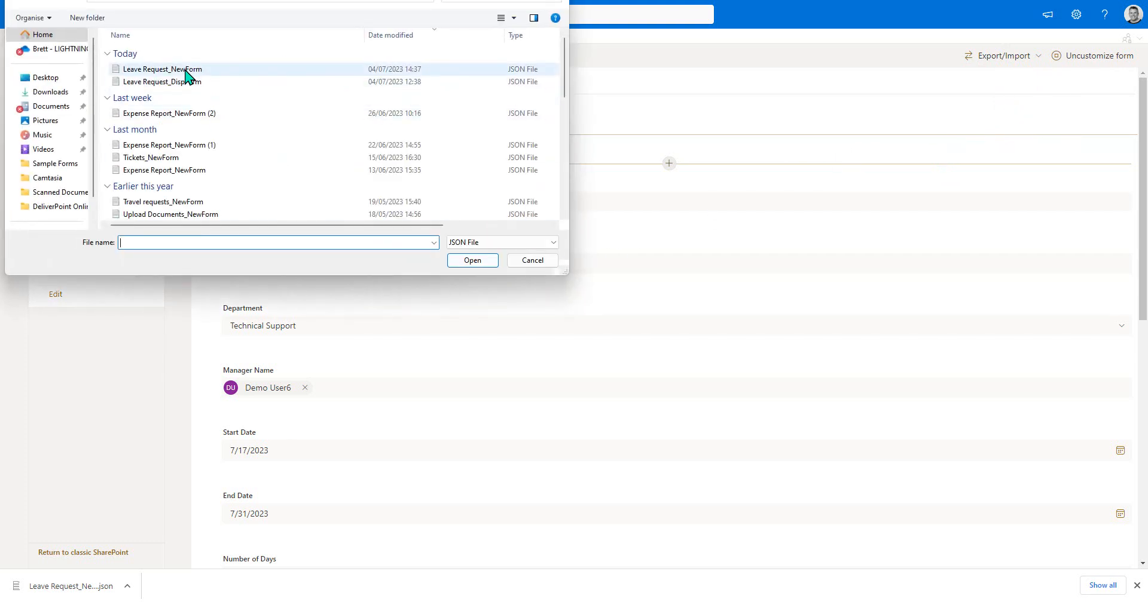
double_click(186, 71)
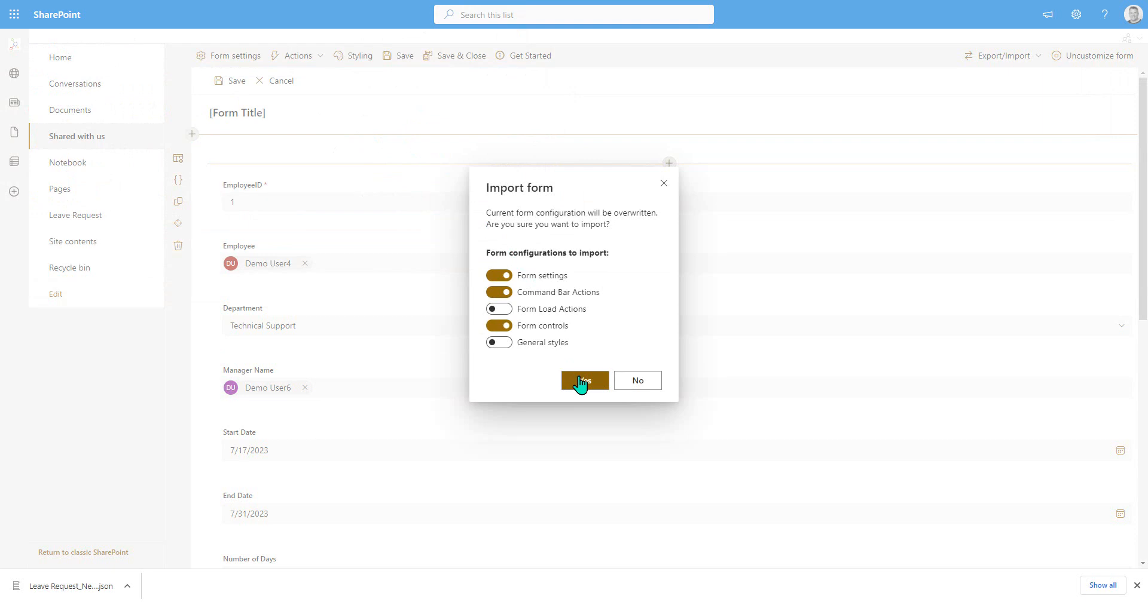
left_click(501, 292)
left_click(499, 343)
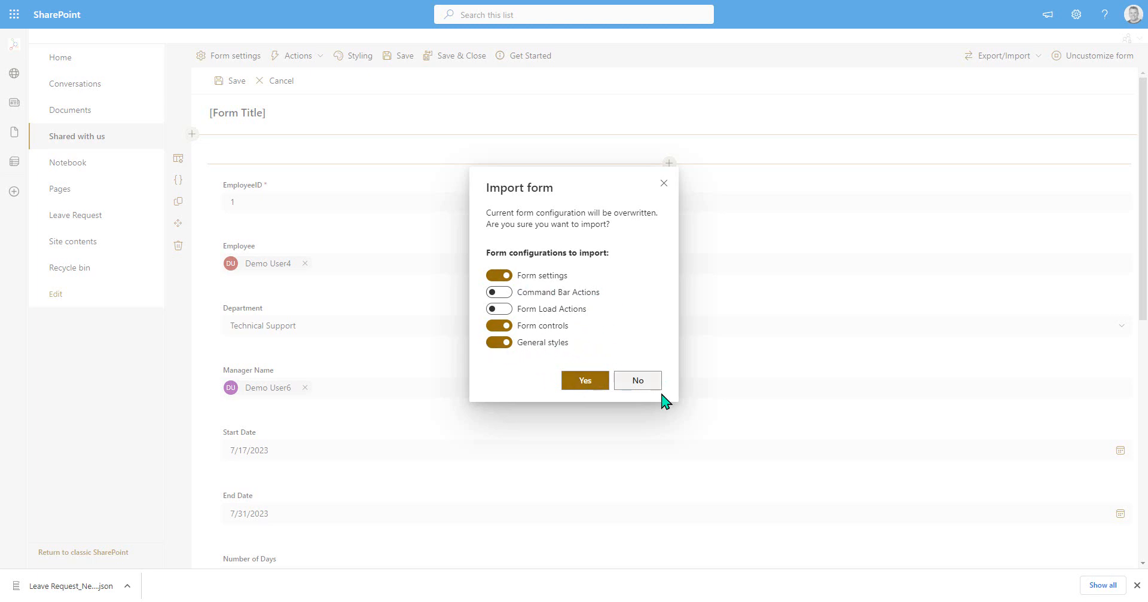
left_click(577, 384)
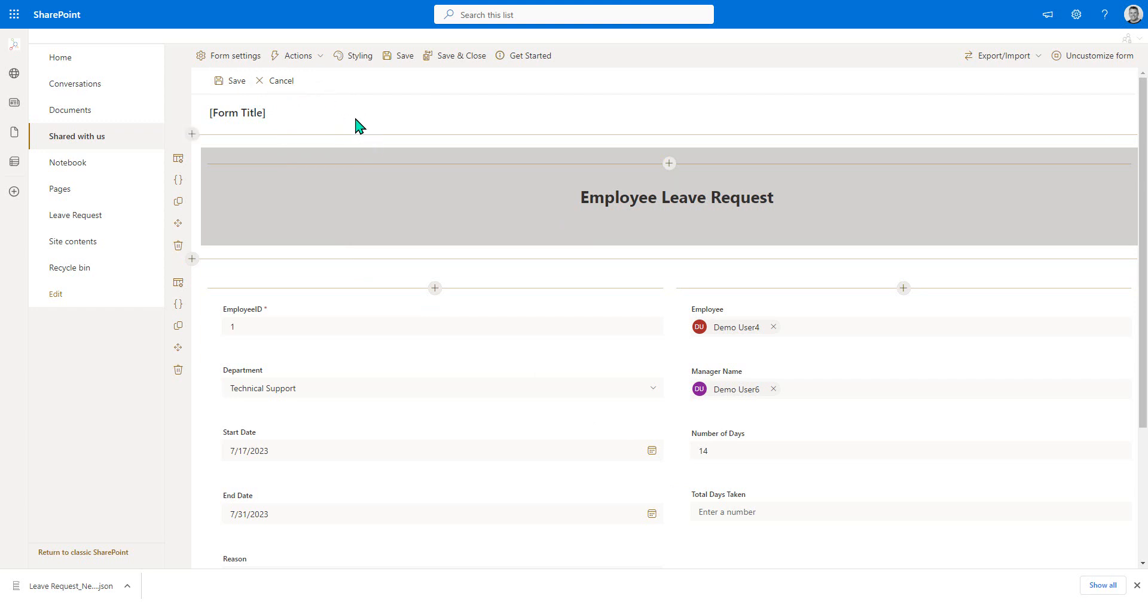
- Start a new command bar action named "Approve Request" and give it the plain checkmark icon
left_click(302, 60)
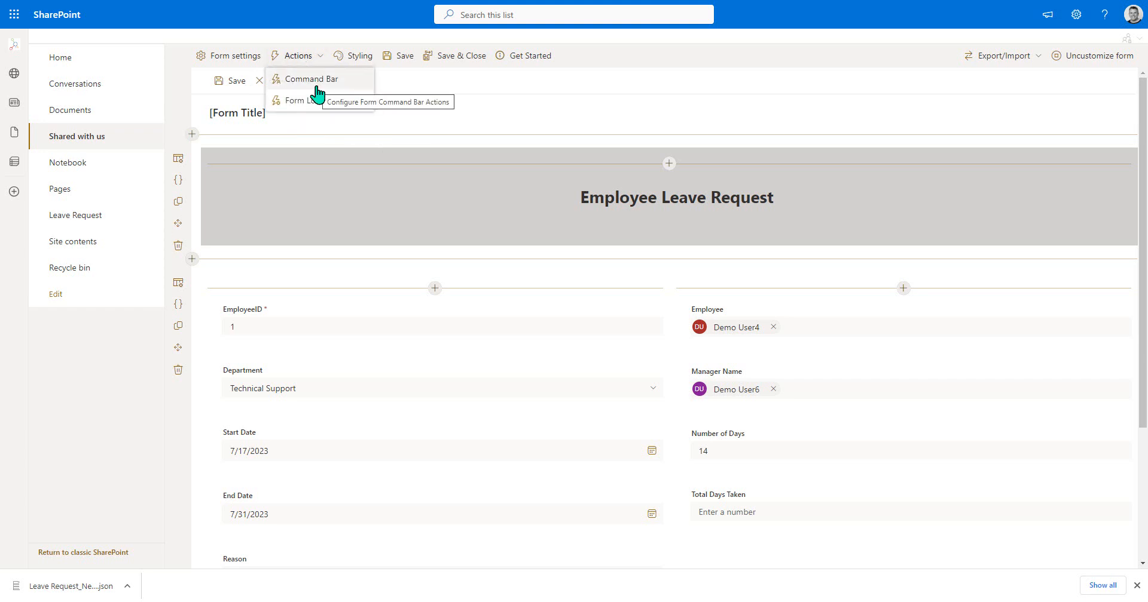
left_click(316, 89)
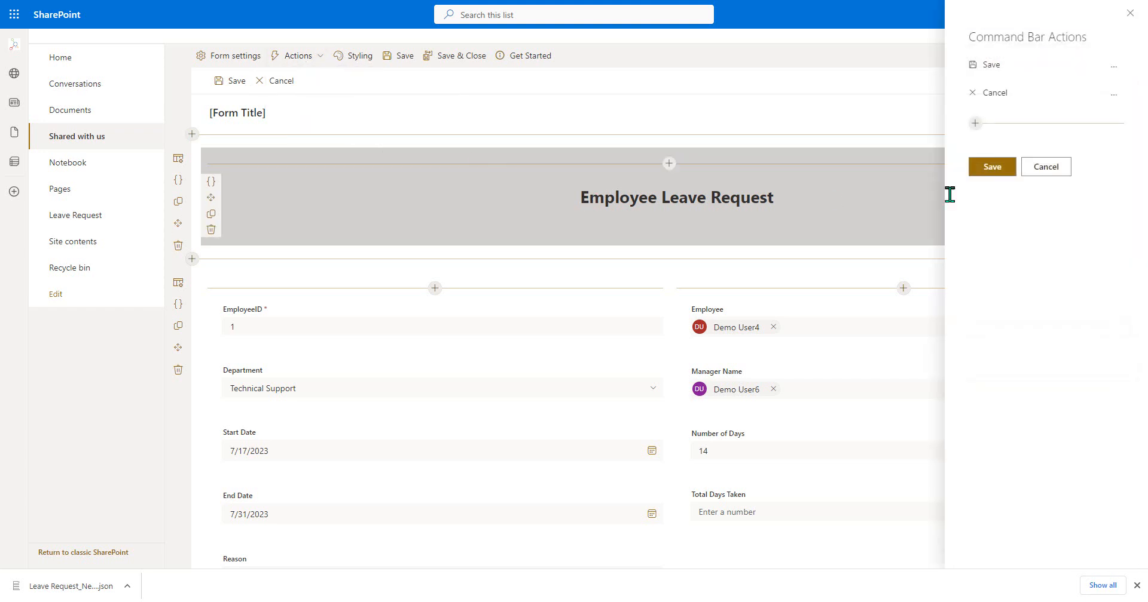
left_click(974, 123)
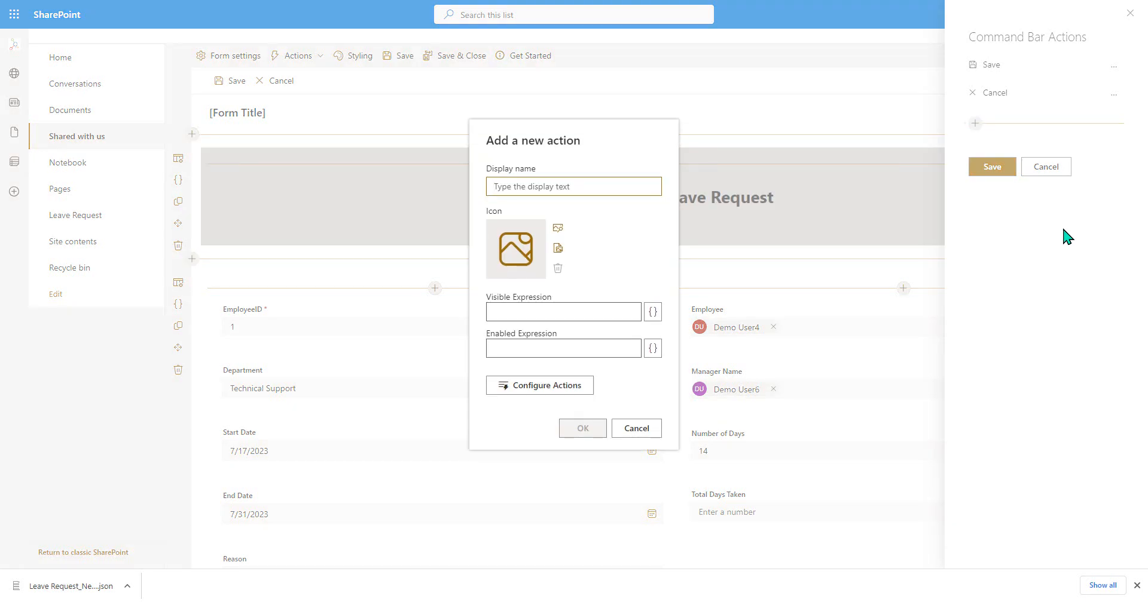
type("Approve Request")
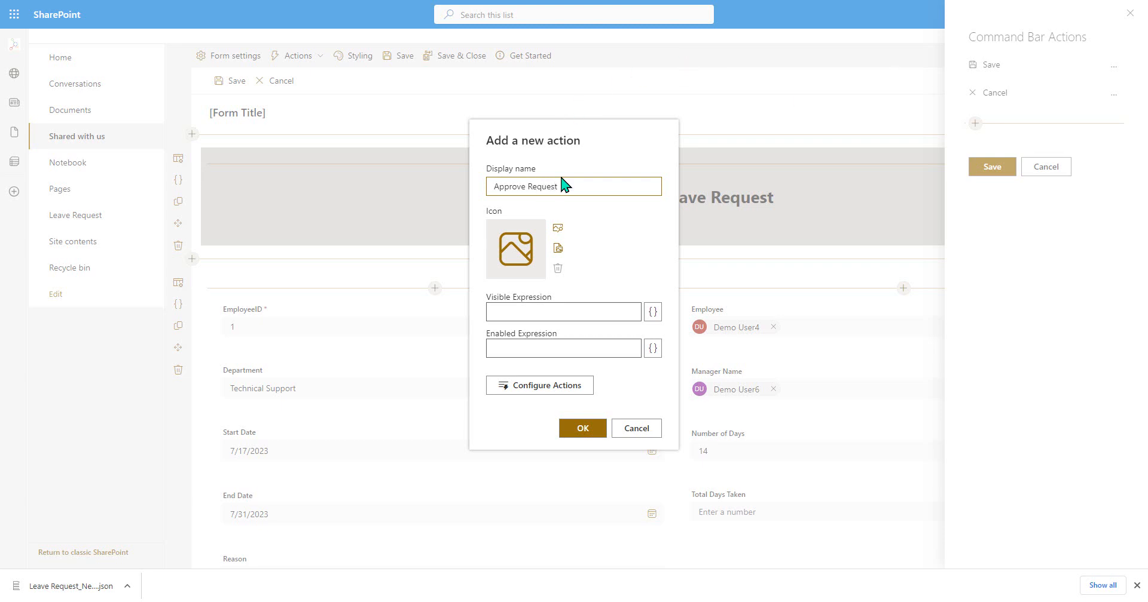
left_click(558, 249)
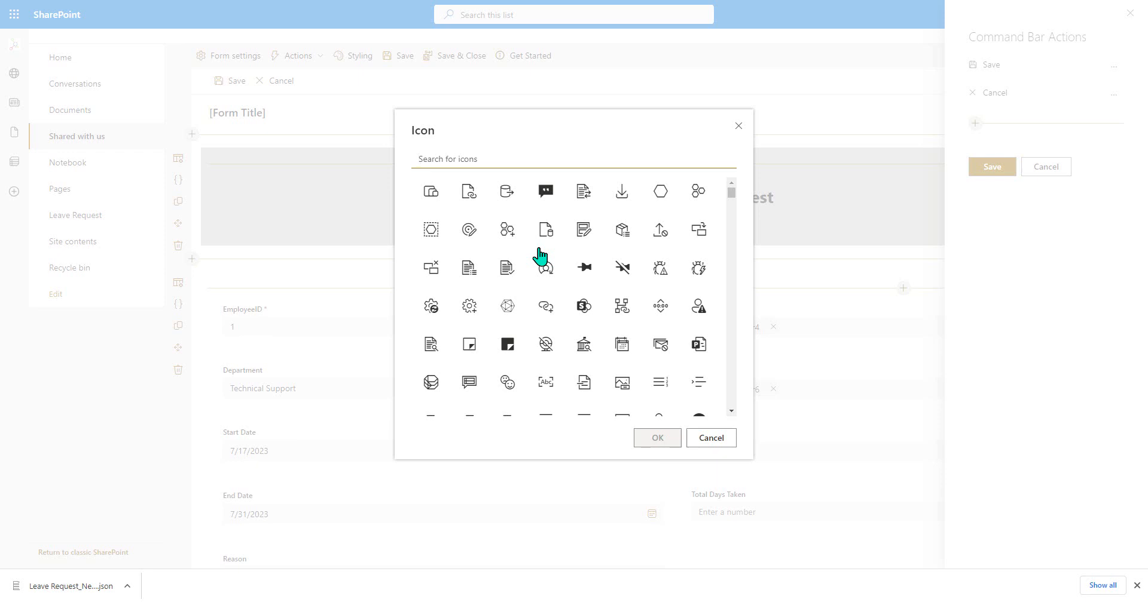
type("che")
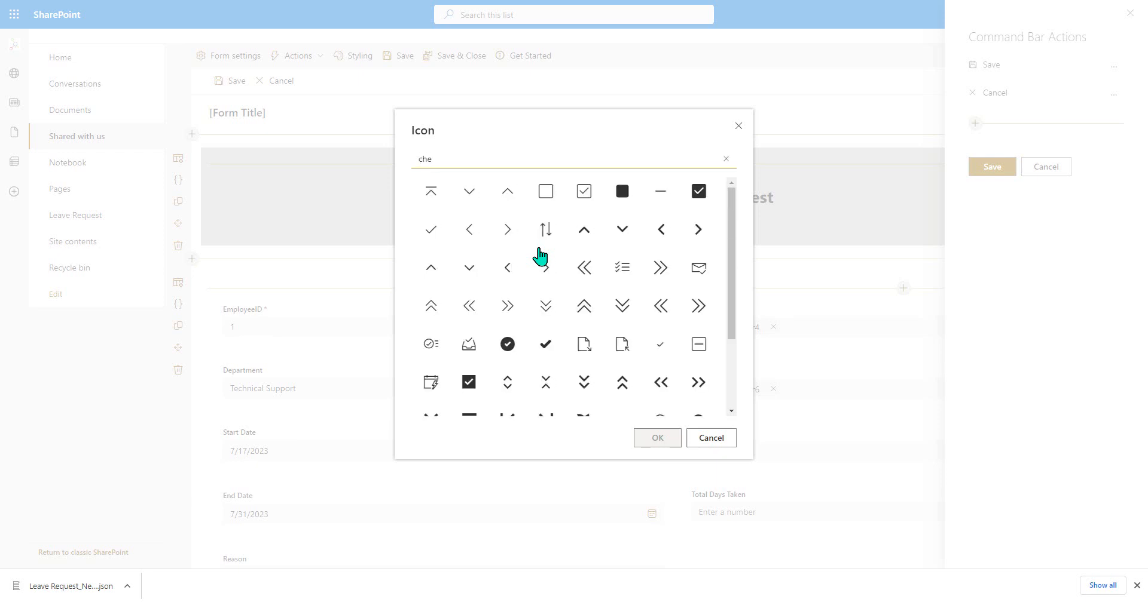
left_click(429, 232)
left_click(657, 438)
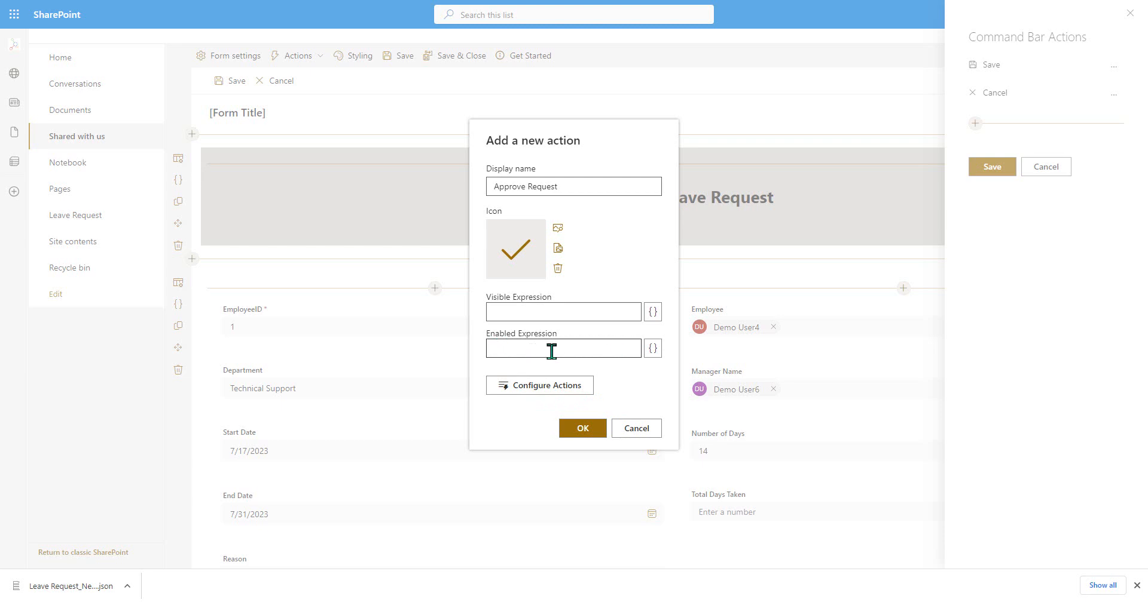
- Insert the user context's IsMemberOfGroup placeholder into the enabled condition of the Approve Request action
left_click(653, 348)
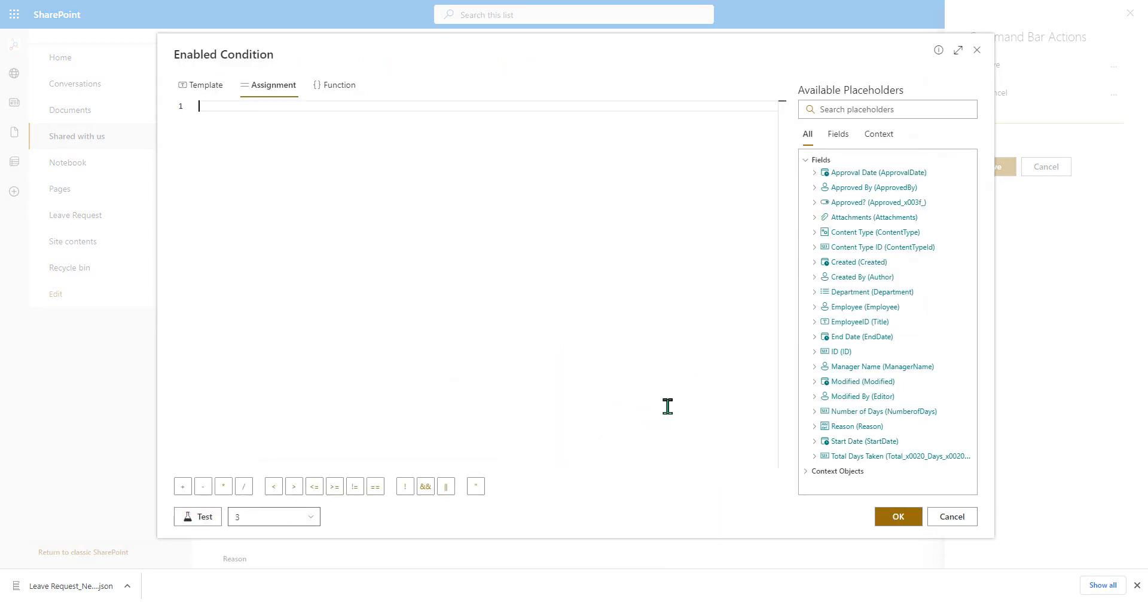
left_click(843, 471)
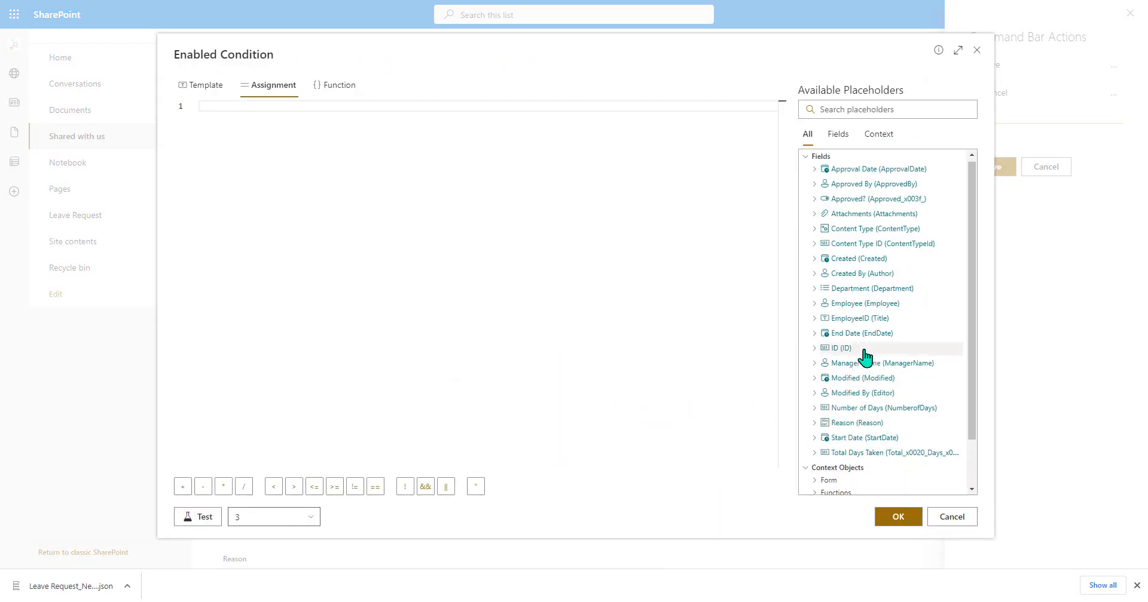
scroll(865, 357, "down", 1)
left_click(851, 478)
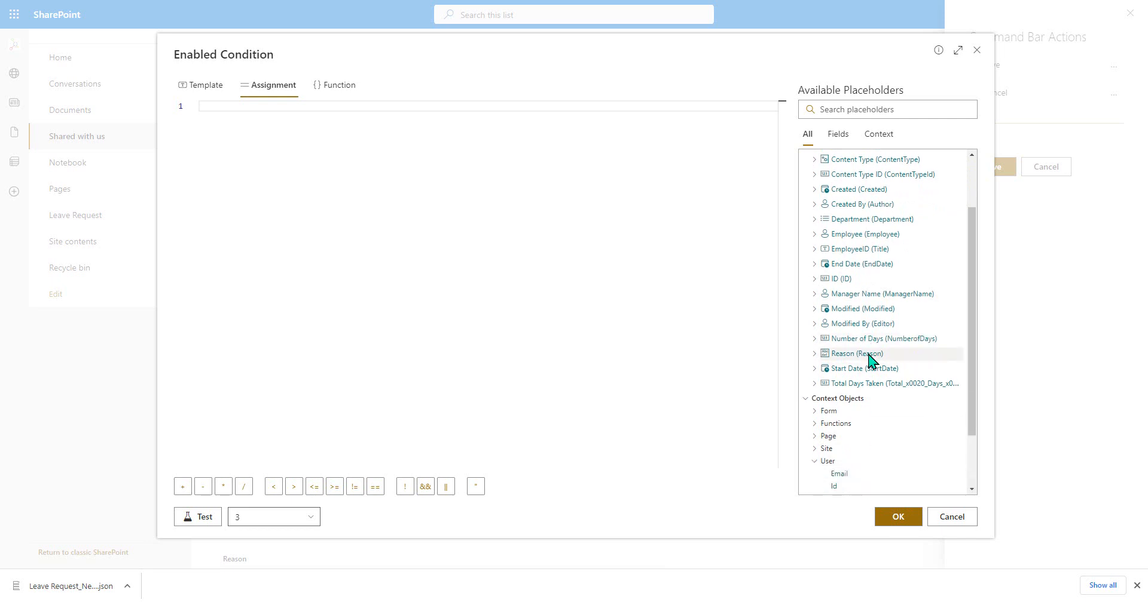
scroll(868, 359, "down", 2)
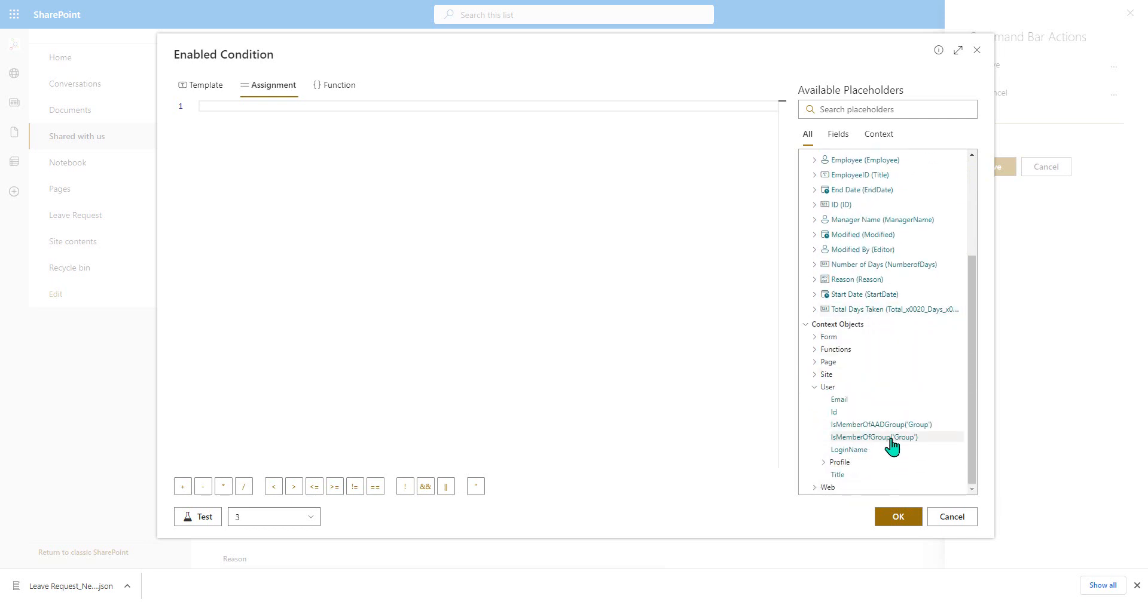
left_click(890, 439)
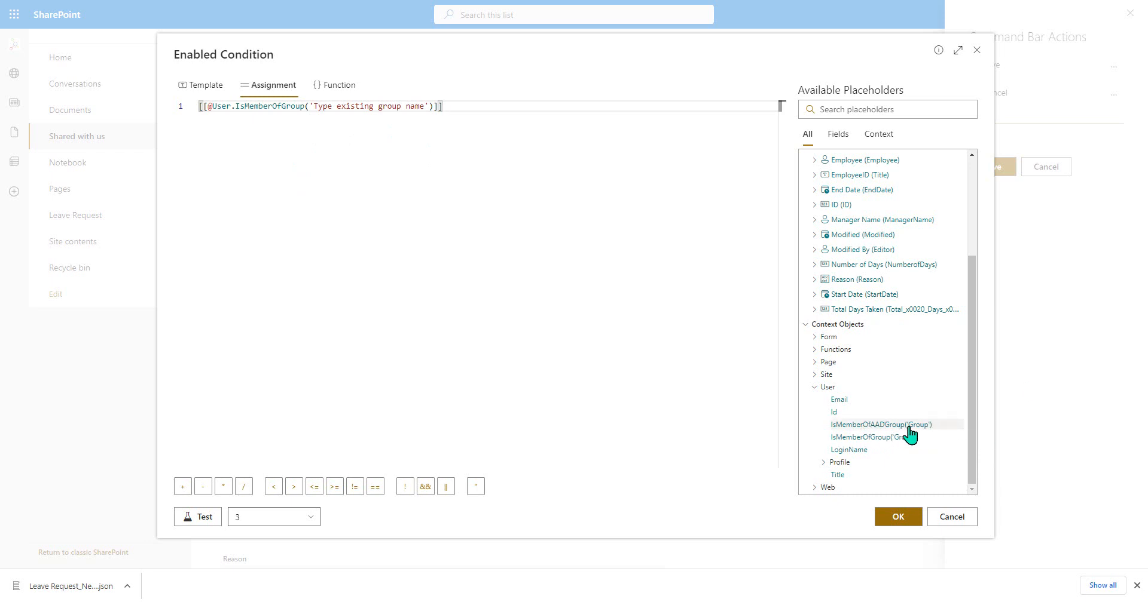
- Set the condition's group name to 'Leave Approvers', test the expression against item 3, and accept it
left_click_drag(421, 108, 317, 108)
key("BackSpace")
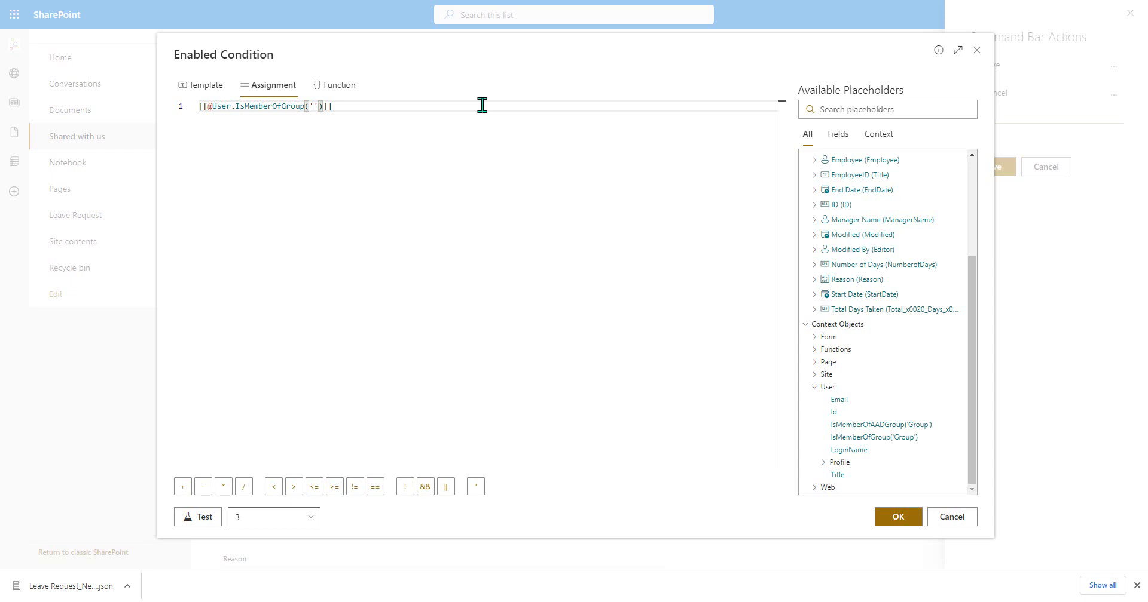
type("Leave Appro")
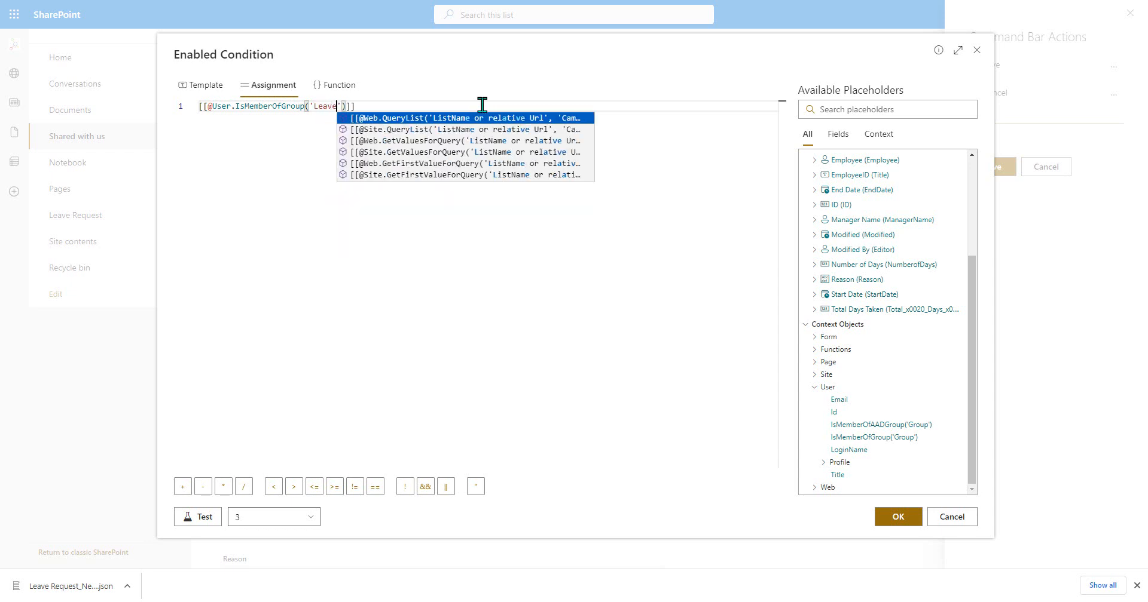
type("vers")
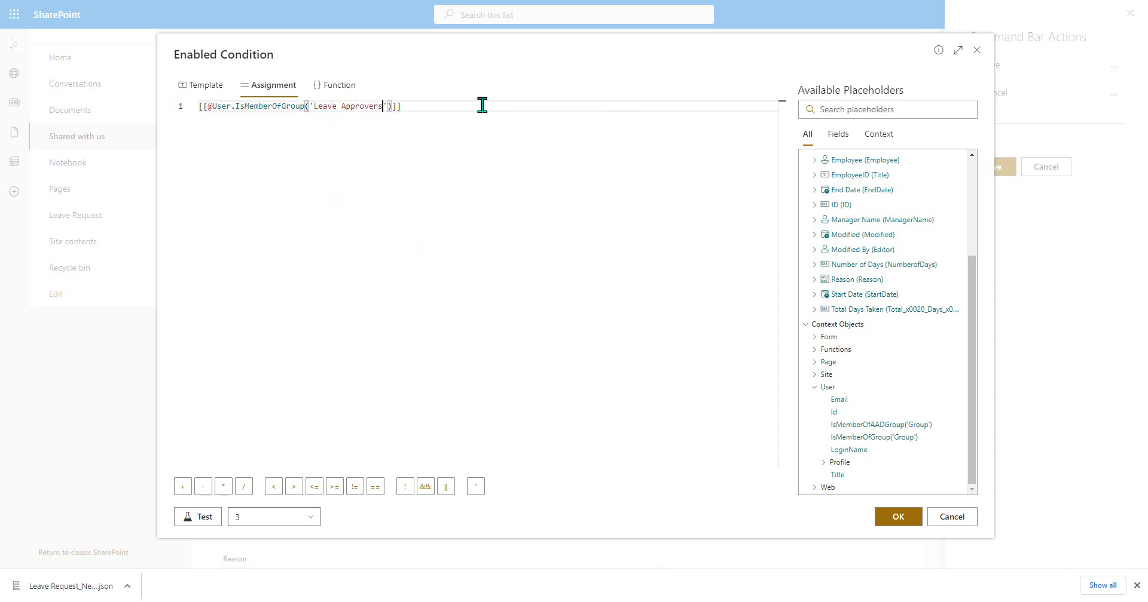
key("End")
left_click(199, 518)
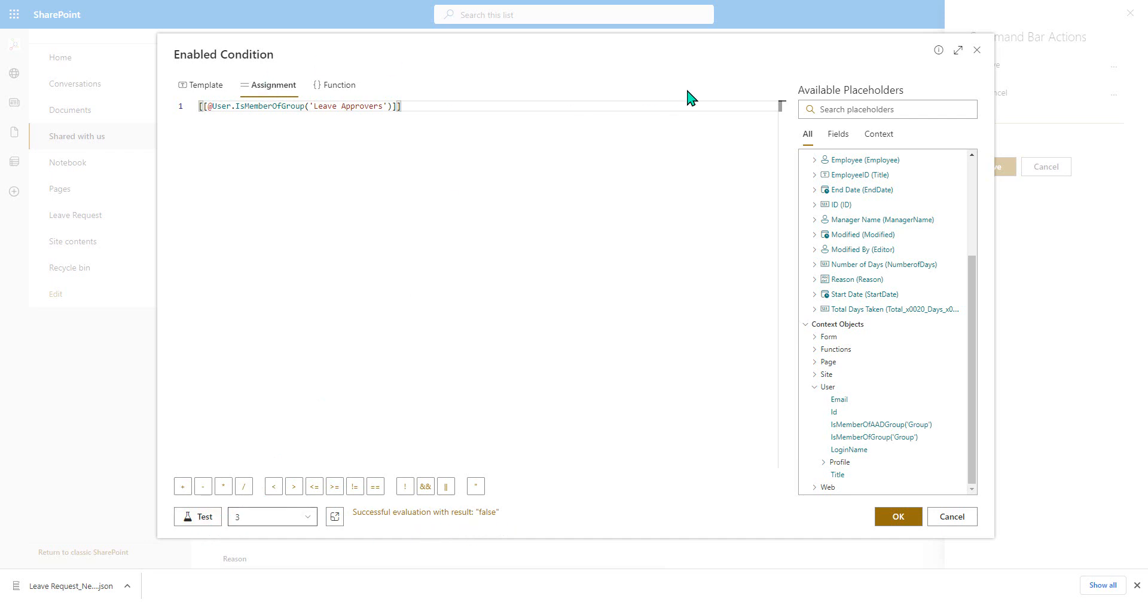
left_click(897, 517)
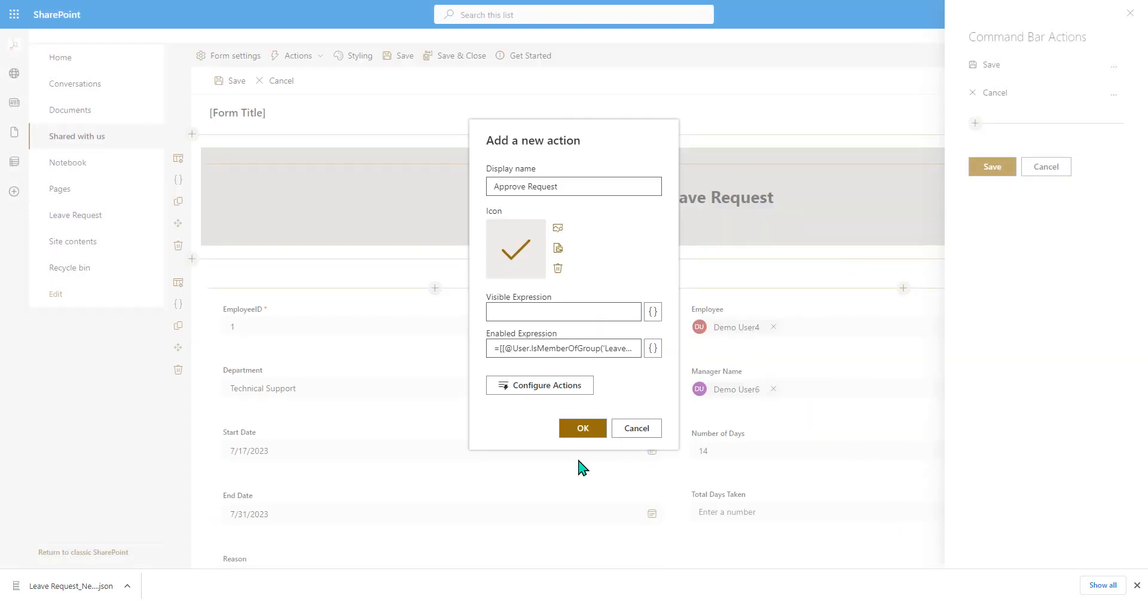
- Accept the Approve Request action and add a Save form action to its on-click sequence
left_click(583, 428)
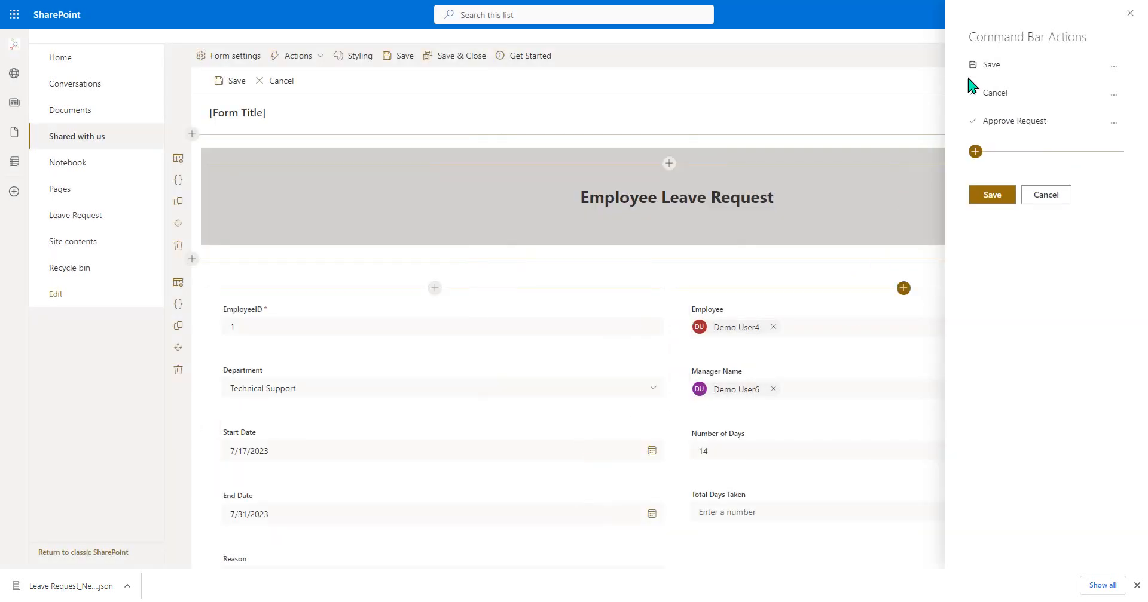
left_click(1111, 121)
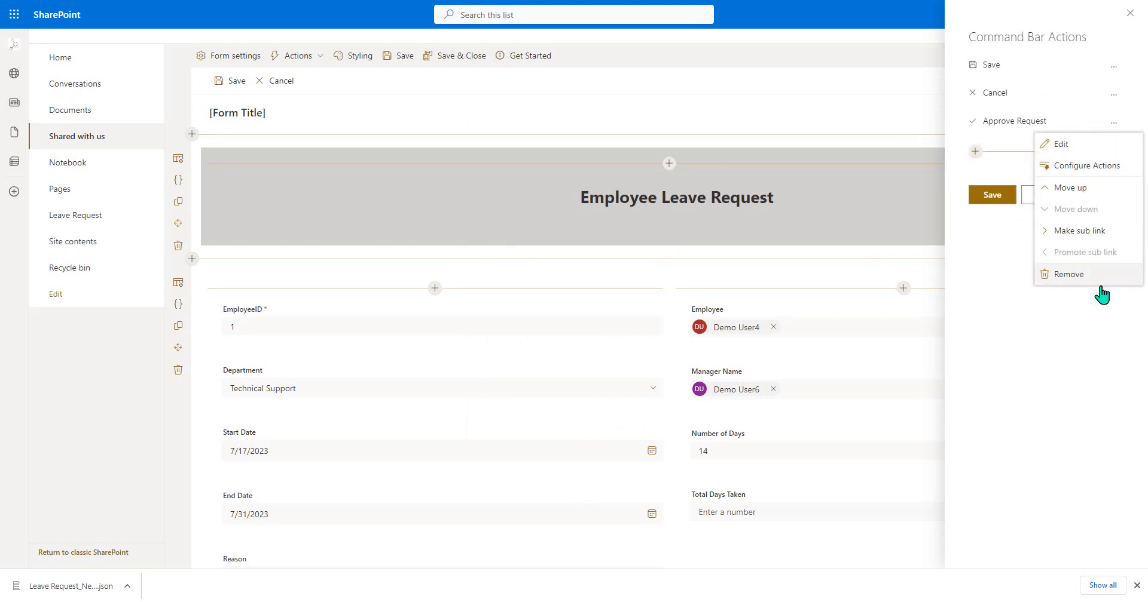
left_click(1083, 174)
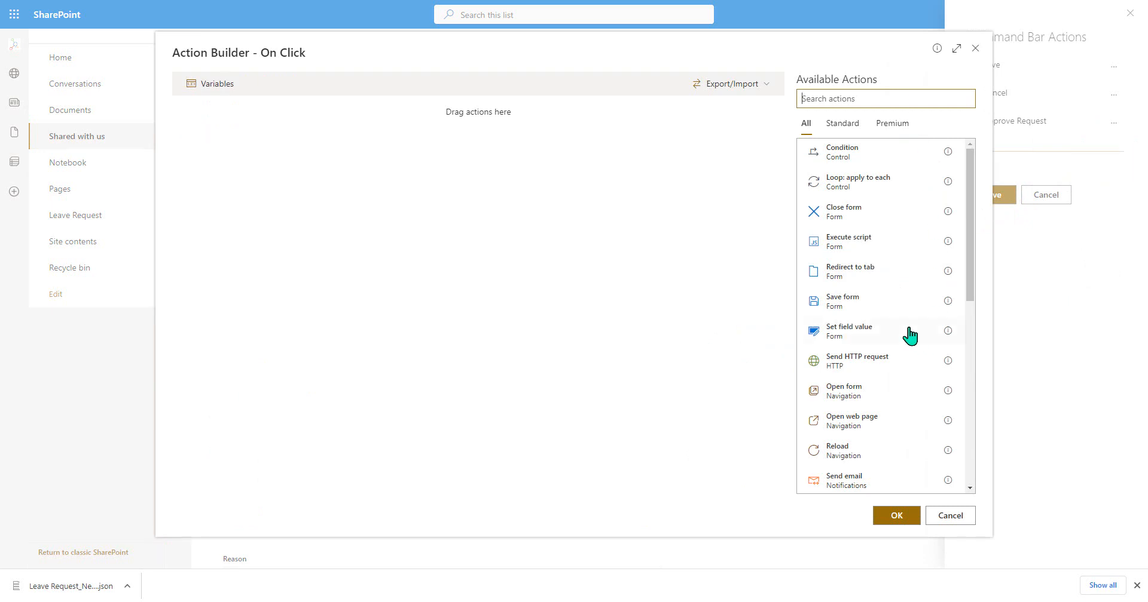
left_click(862, 307)
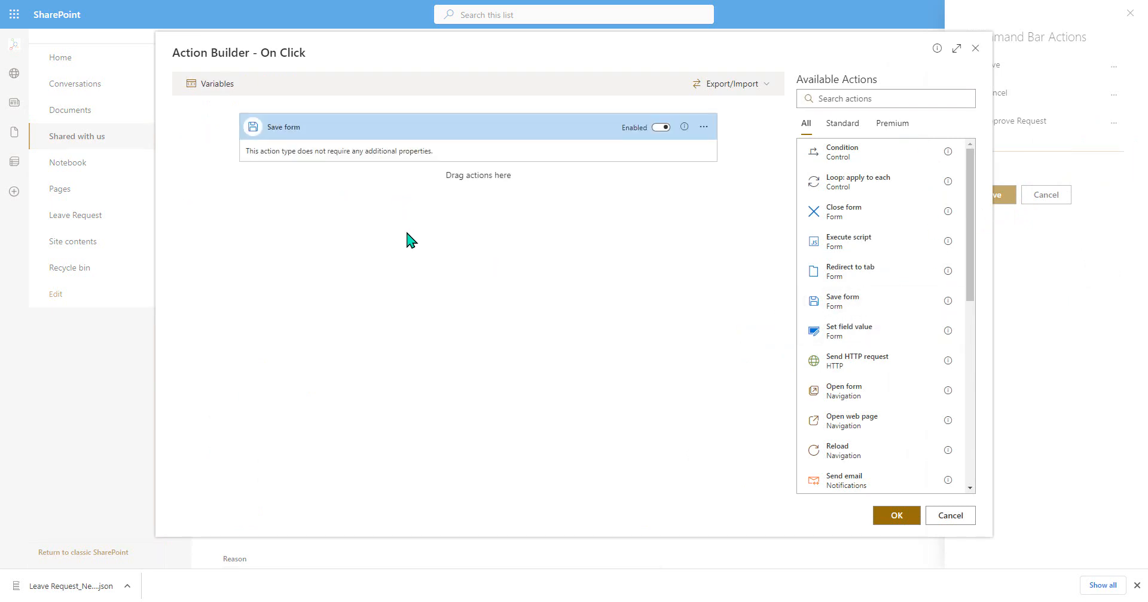
- Add a Set field value action that sets the Approved? field to Yes
left_click(881, 336)
left_click(697, 225)
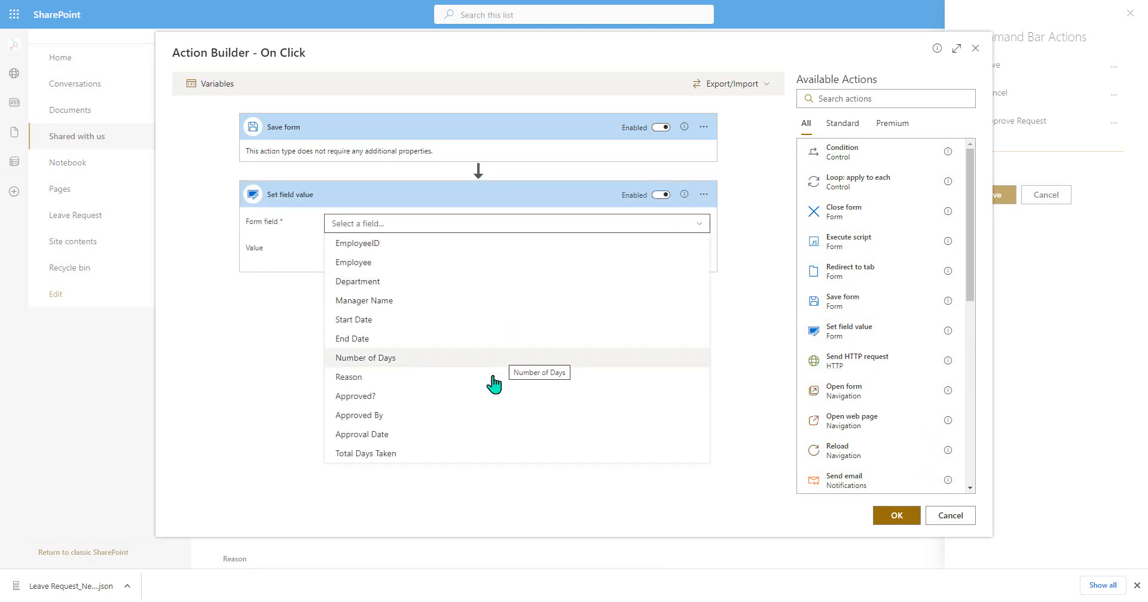
left_click(485, 396)
left_click(611, 256)
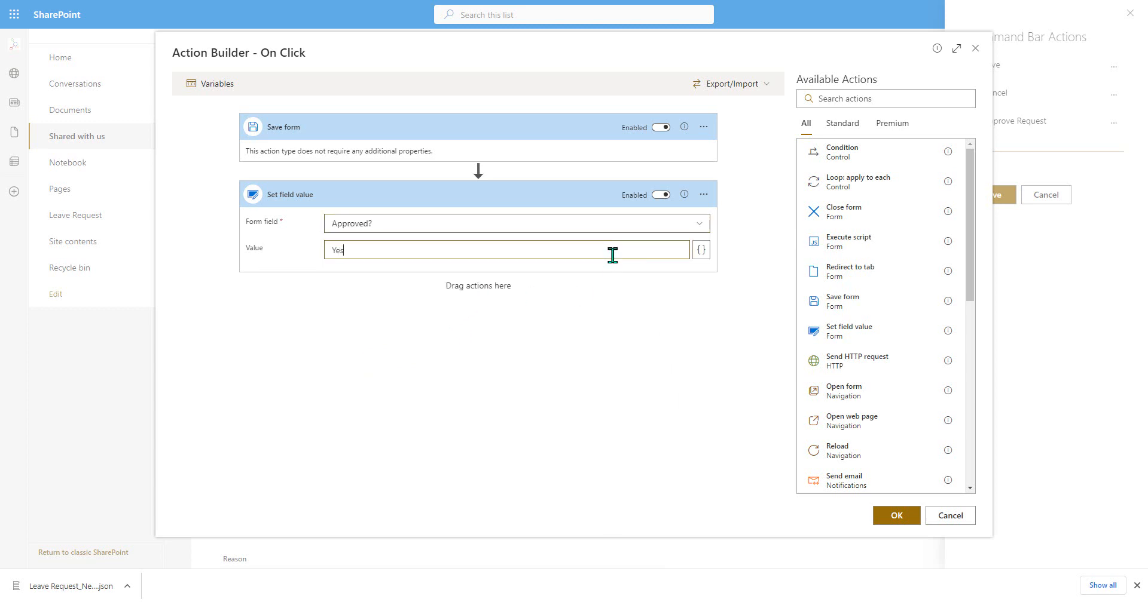
- Add a second Set field value action targeting the Approved By field
left_click_drag(871, 333, 525, 336)
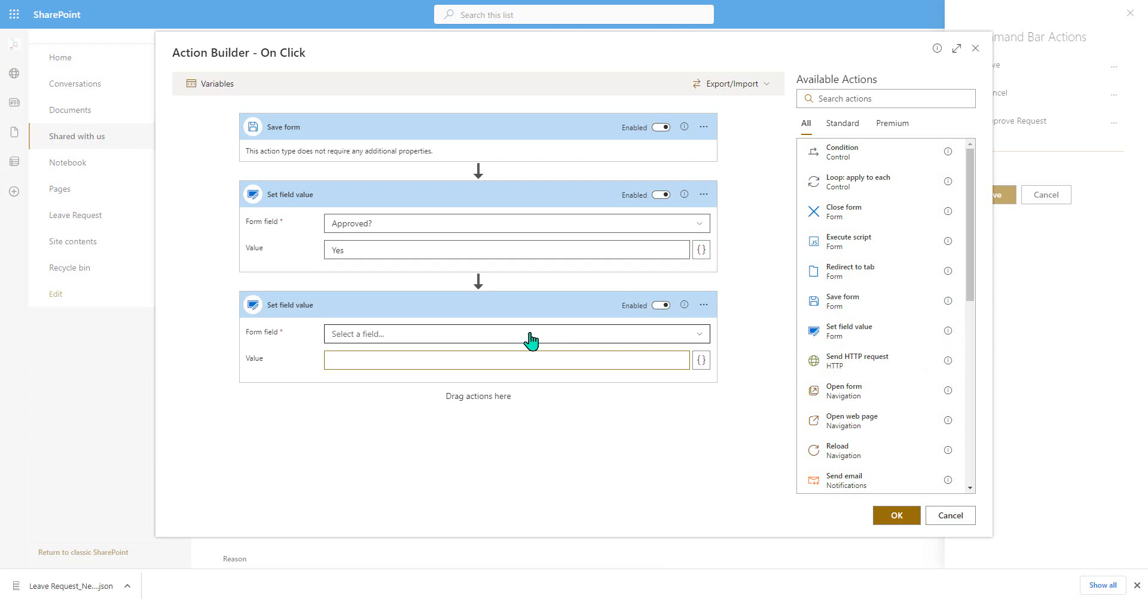
left_click(526, 336)
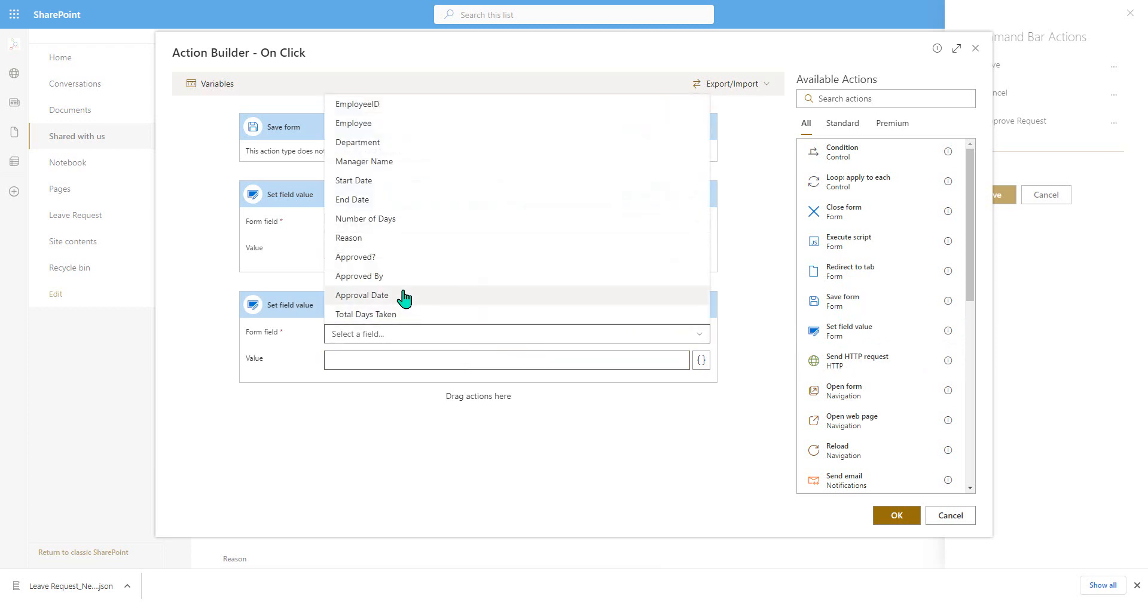
left_click(419, 277)
- Assign the user context's LoginName placeholder as the Approved By value, test it against item 3, and accept the expression
left_click(701, 360)
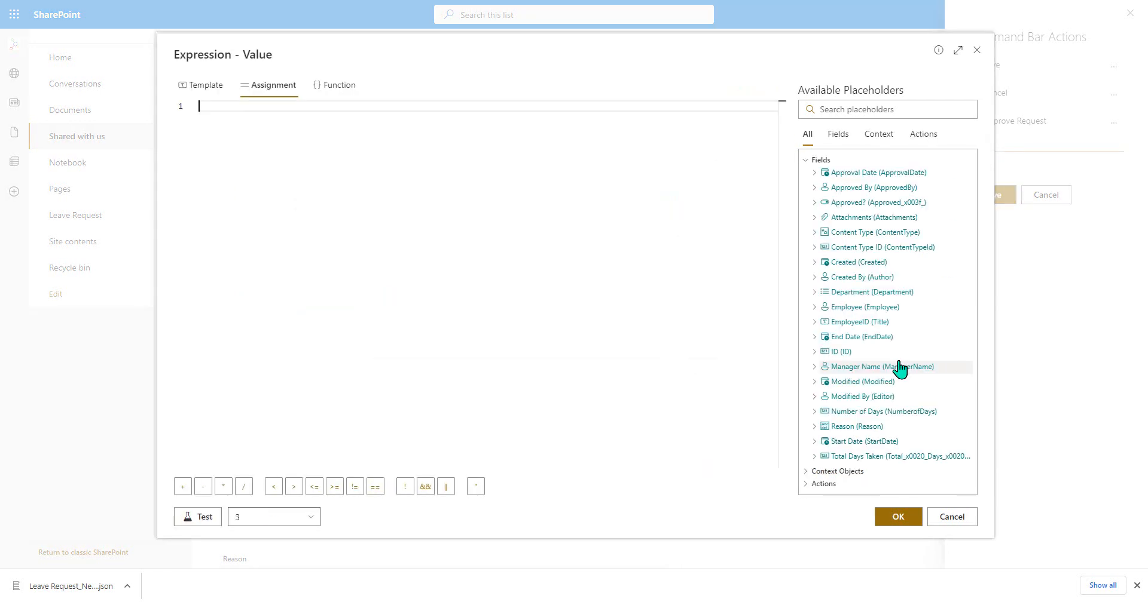
left_click(857, 474)
scroll(884, 399, "down", 2)
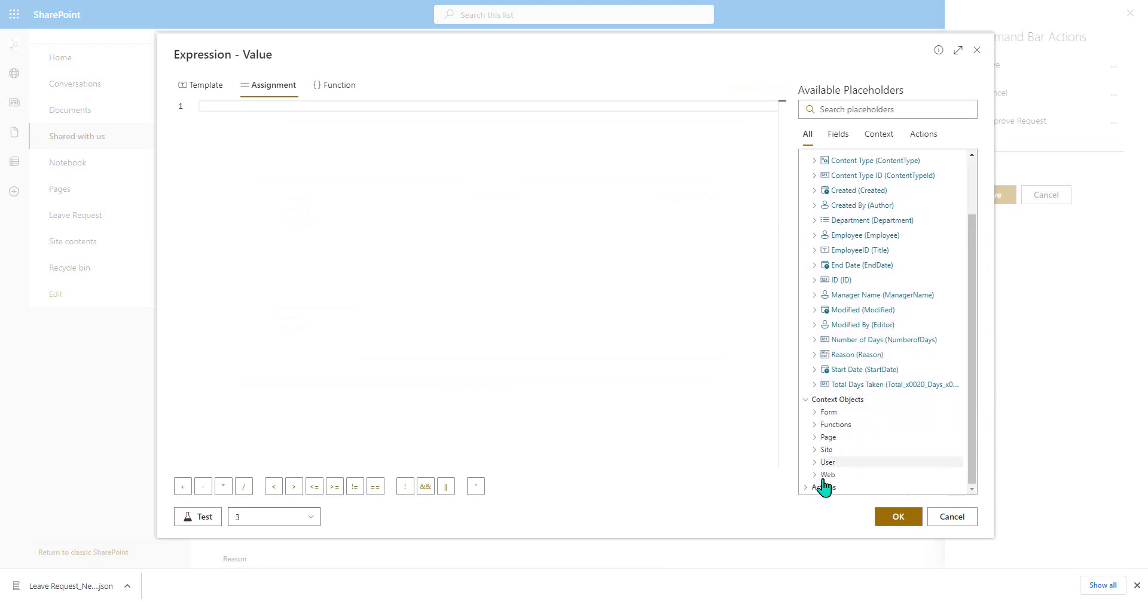
left_click(828, 464)
scroll(848, 359, "down", 1)
scroll(866, 407, "down", 1)
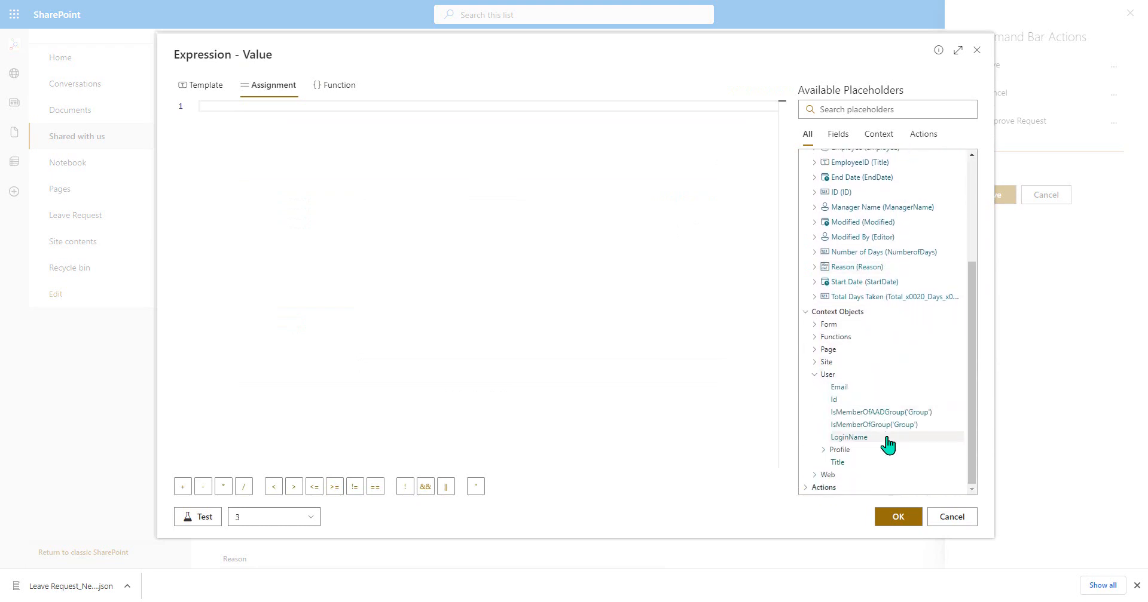
left_click(888, 442)
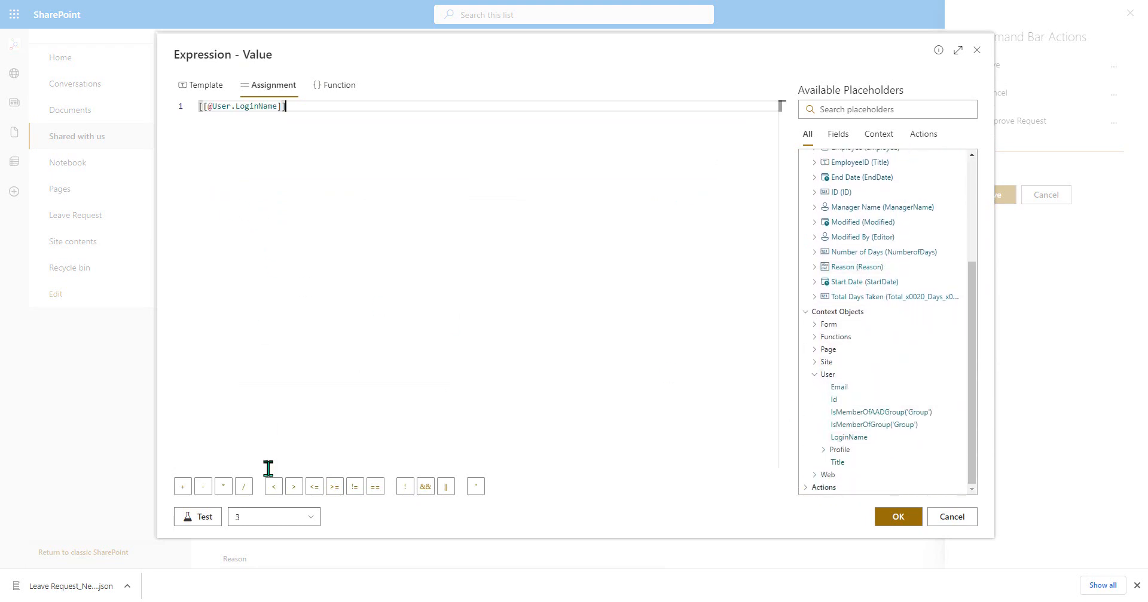
left_click(201, 518)
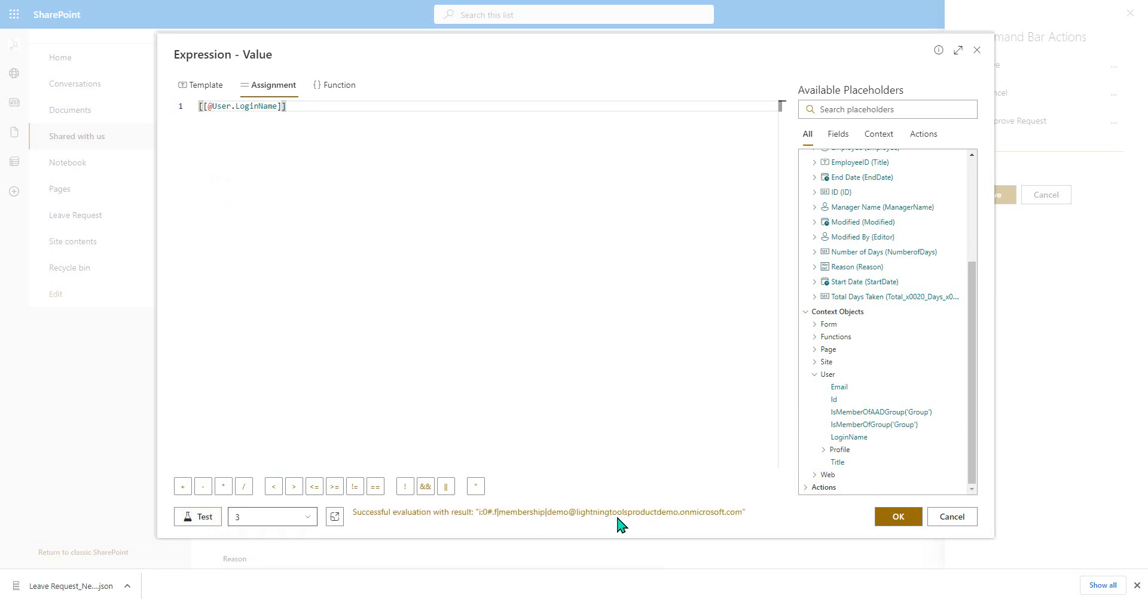
left_click(889, 520)
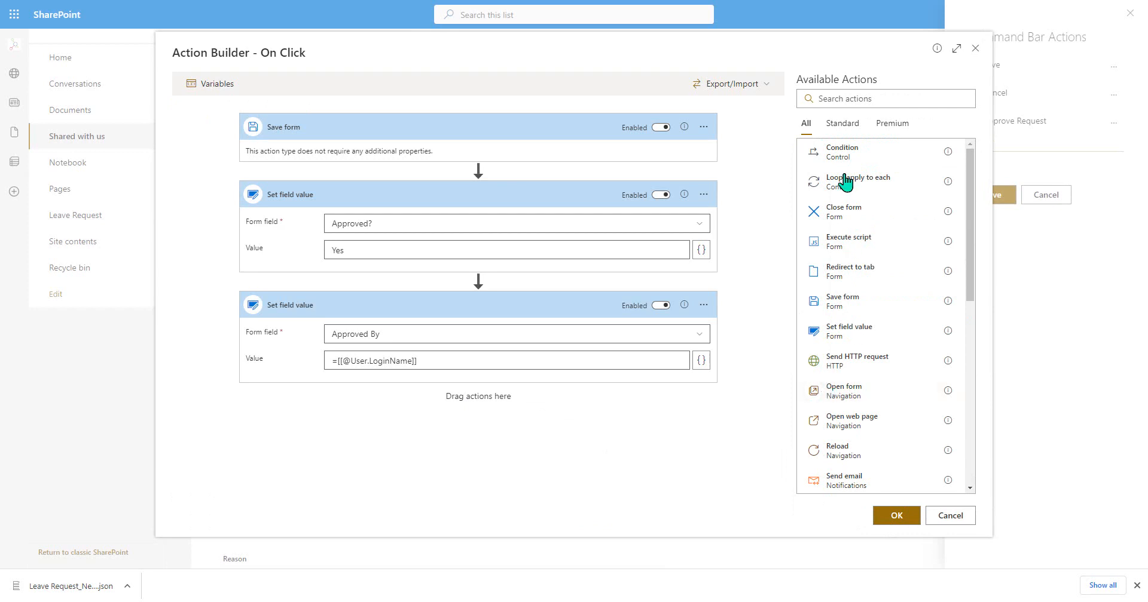
- Add a third Set field value action targeting the Approval Date field
left_click_drag(871, 333, 430, 463)
left_click(431, 466)
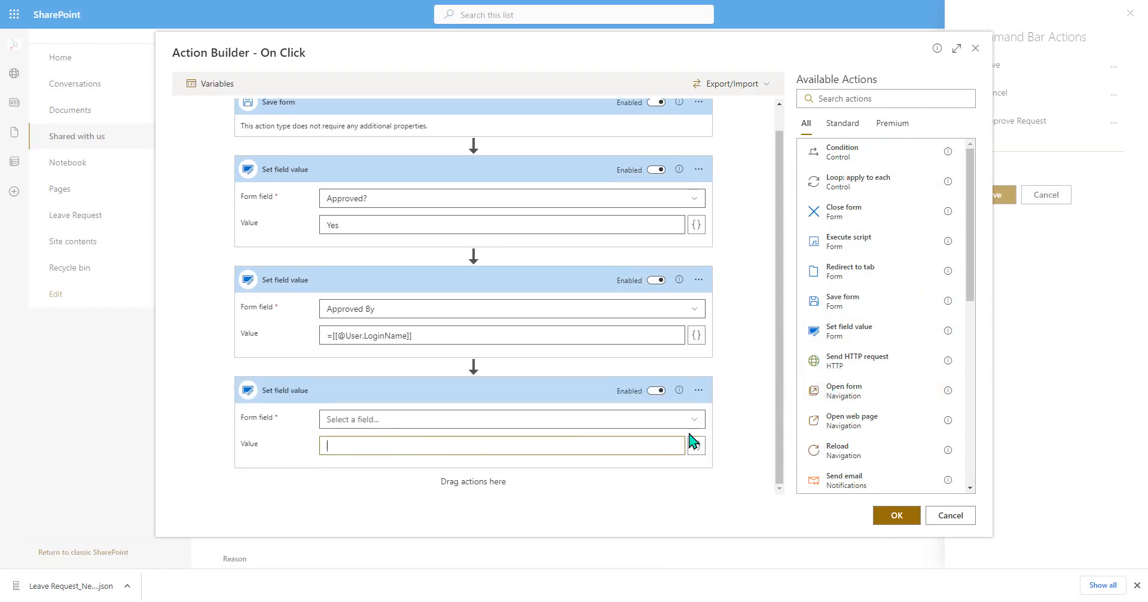
left_click(687, 422)
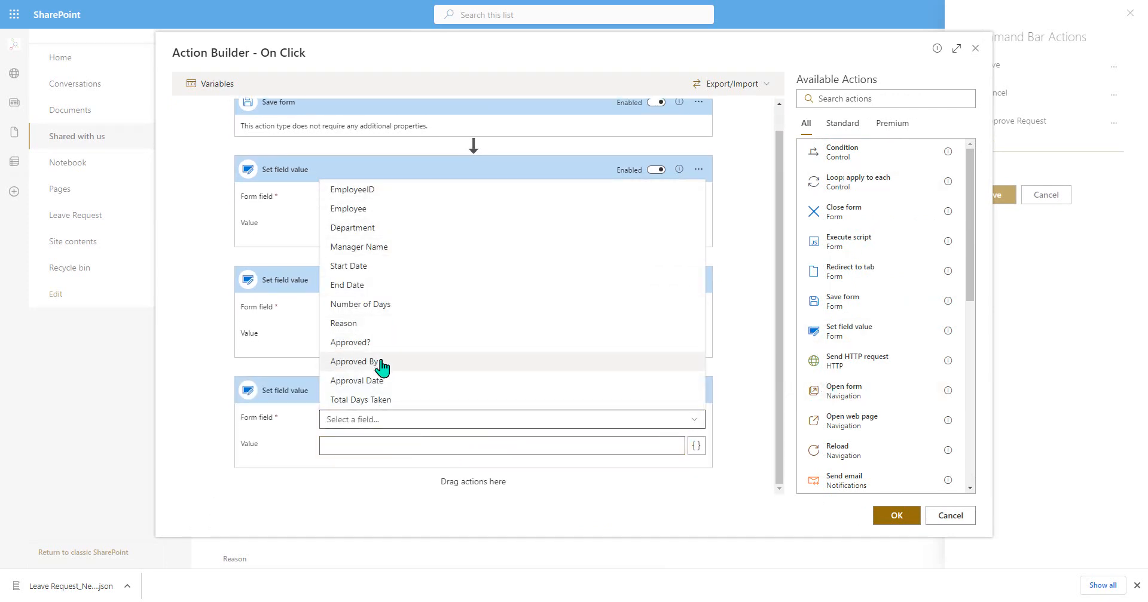
left_click(443, 380)
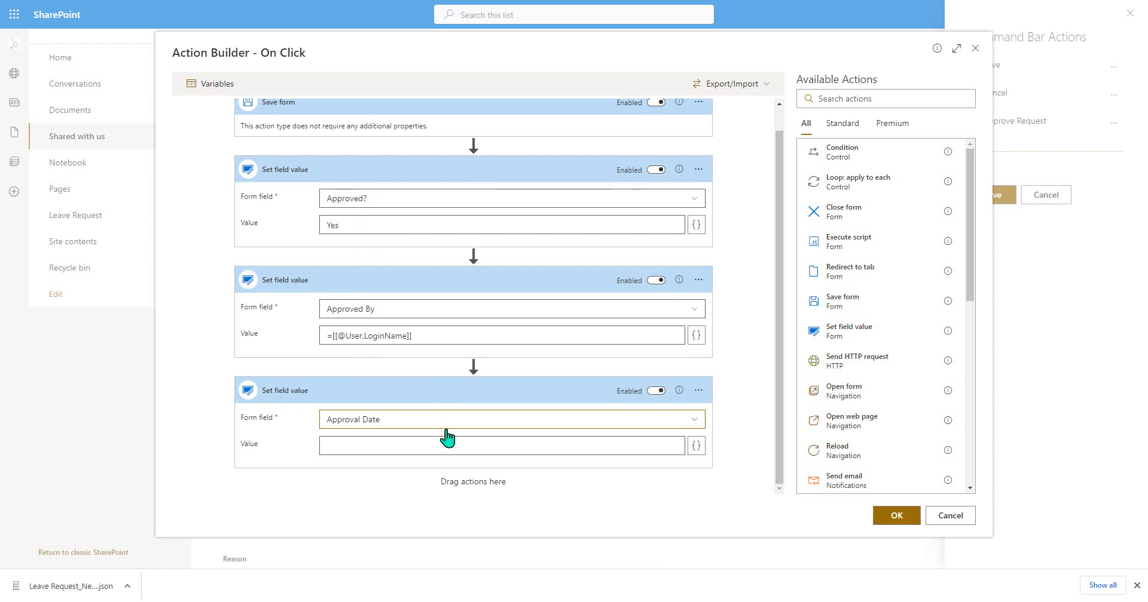
- Start a function expression for the Approval Date value with the line "approvaldate = new Date();"
left_click(696, 453)
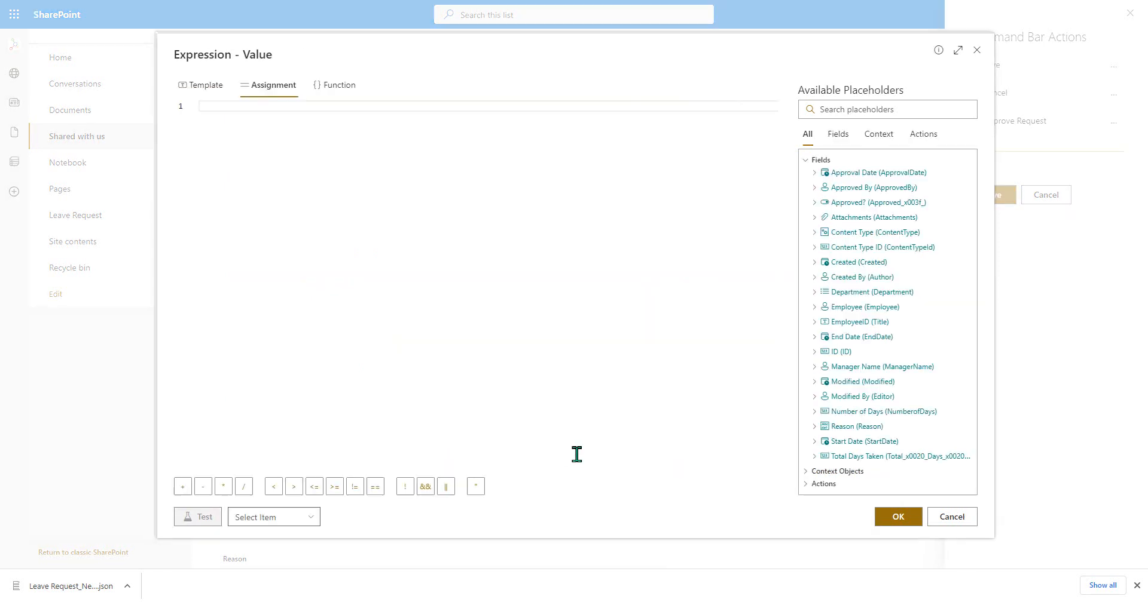
left_click(330, 93)
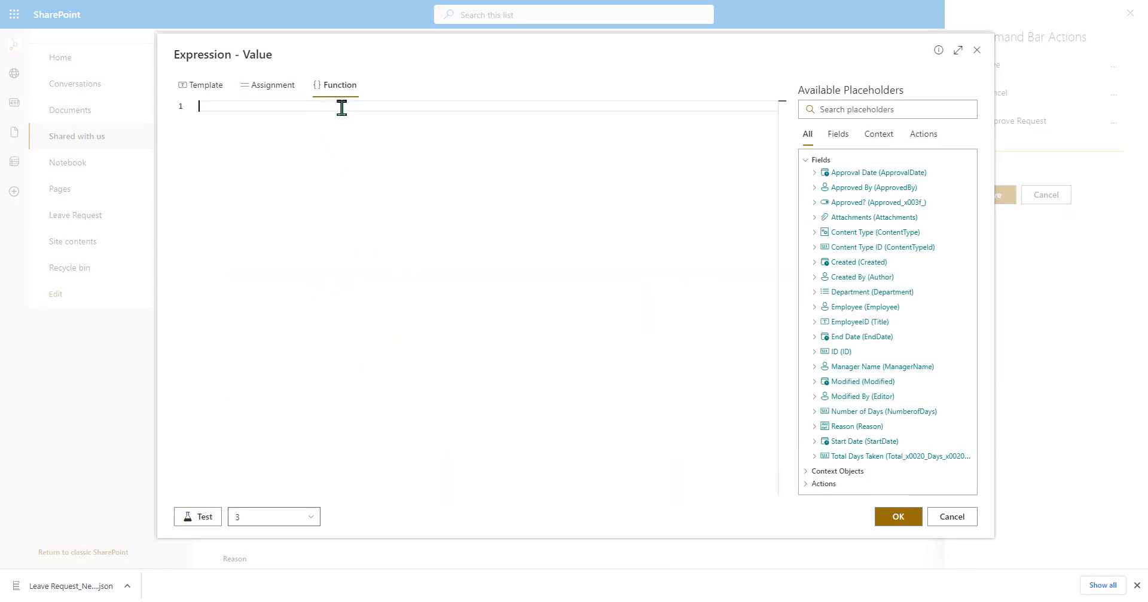
type("approva")
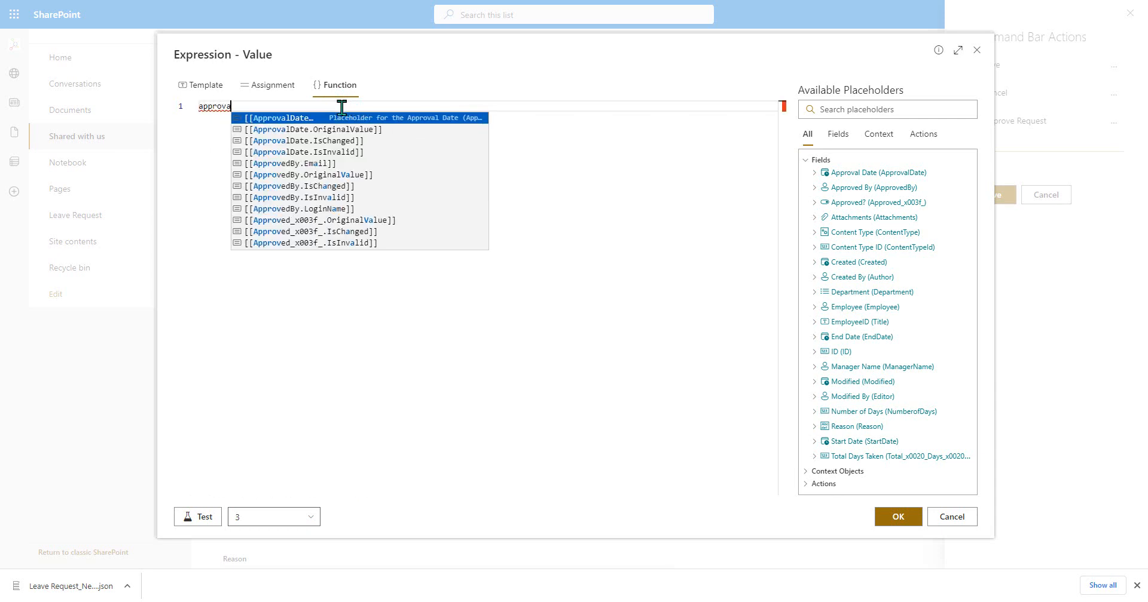
type("ldate")
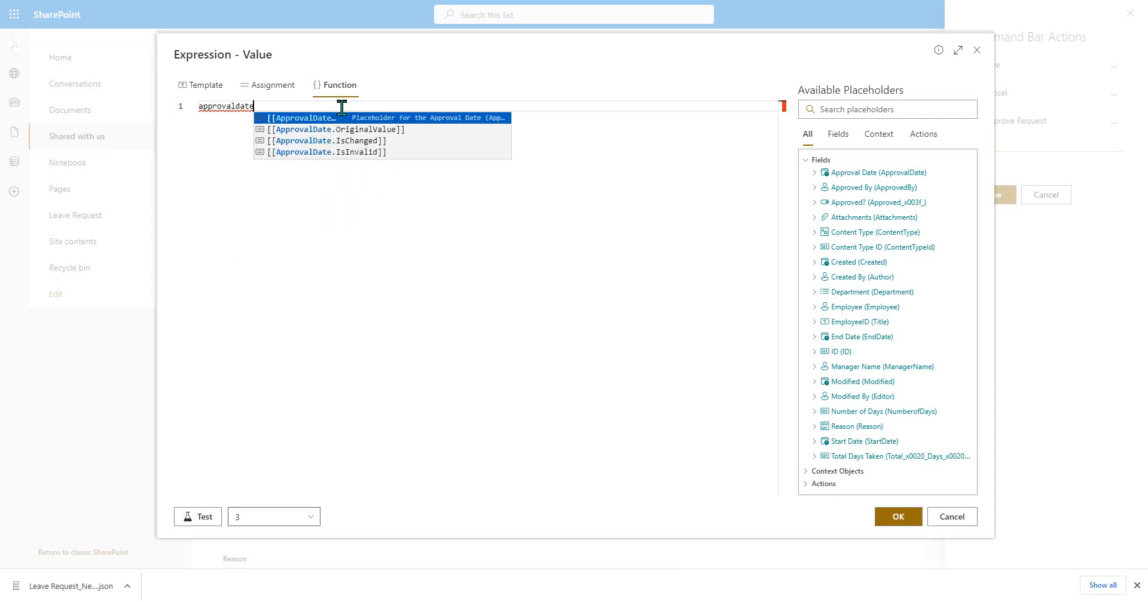
type(" = ")
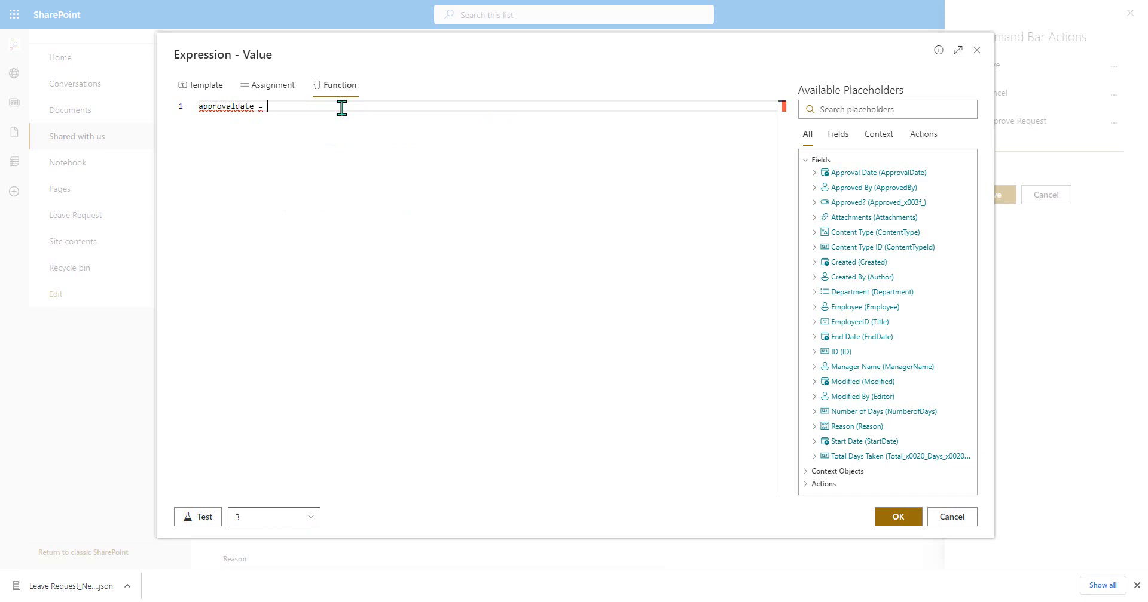
type("new Dat")
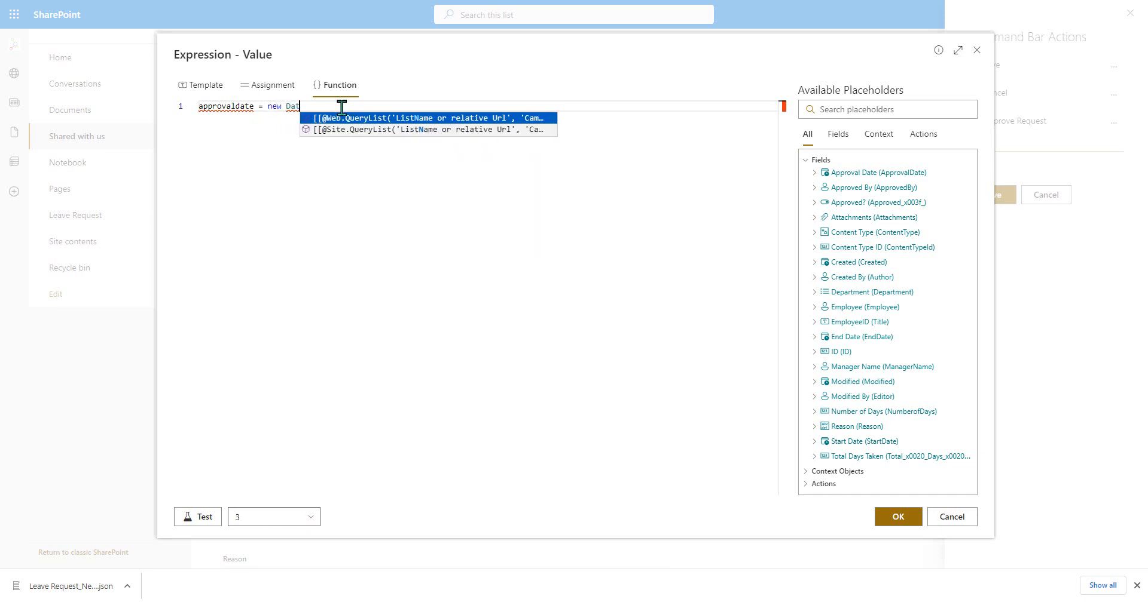
type("e();")
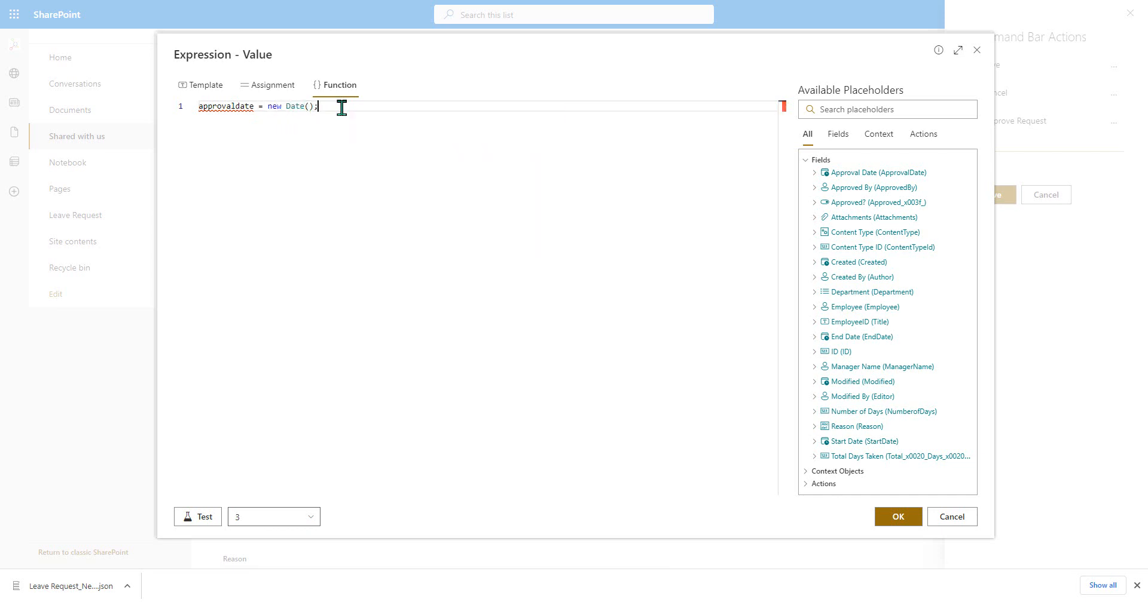
- Add the line "return approvaldate;" to the function, test it against item 3, and accept the expression
key("Return")
type("return ")
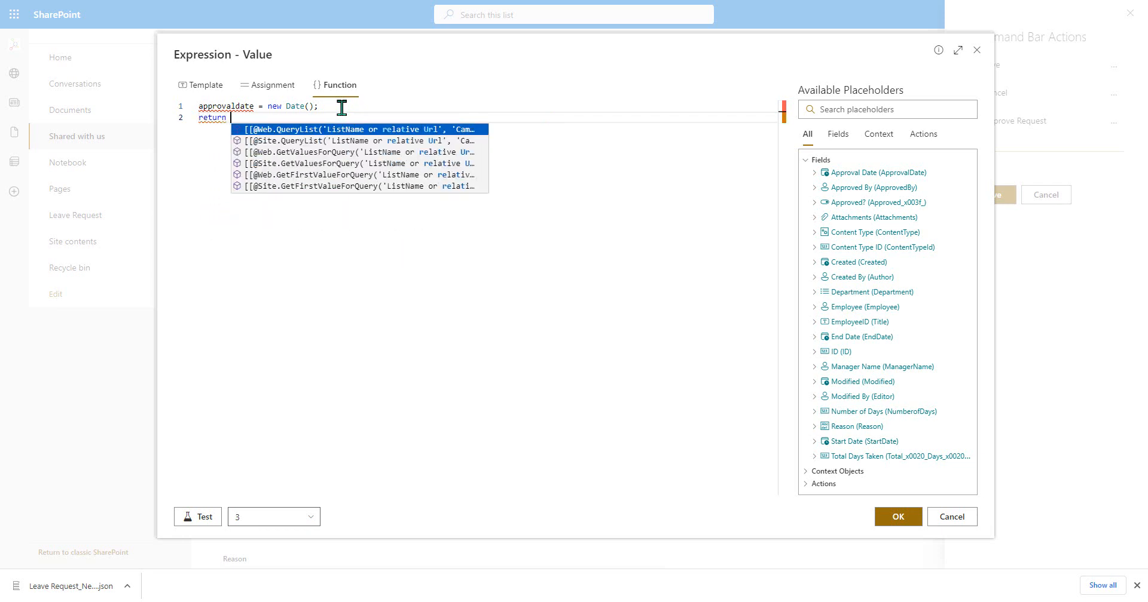
type("approva")
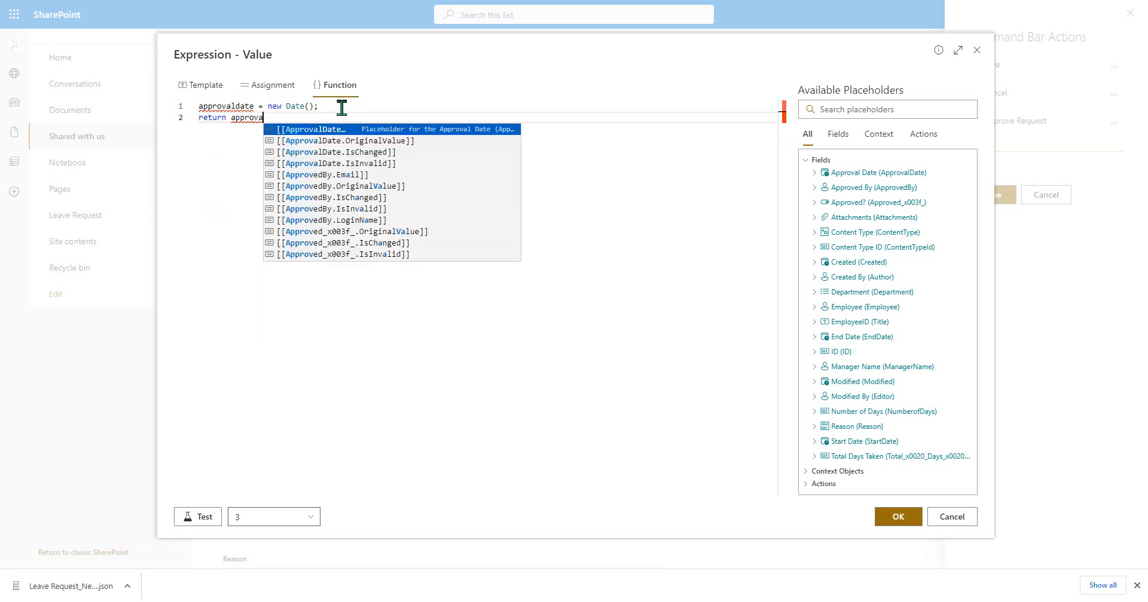
type("ldate")
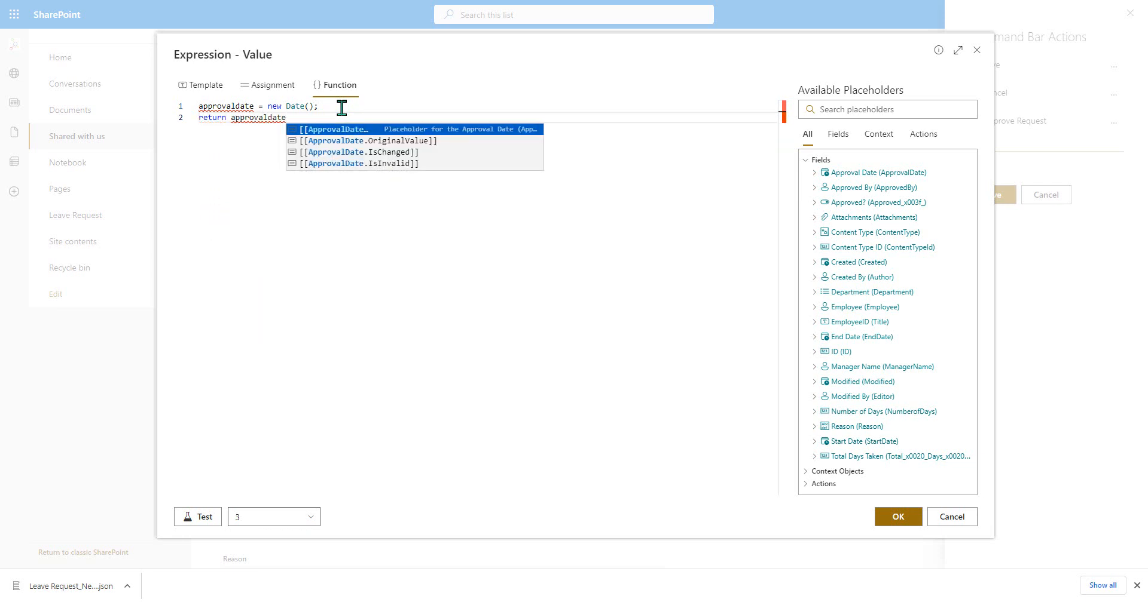
type(";")
left_click(208, 517)
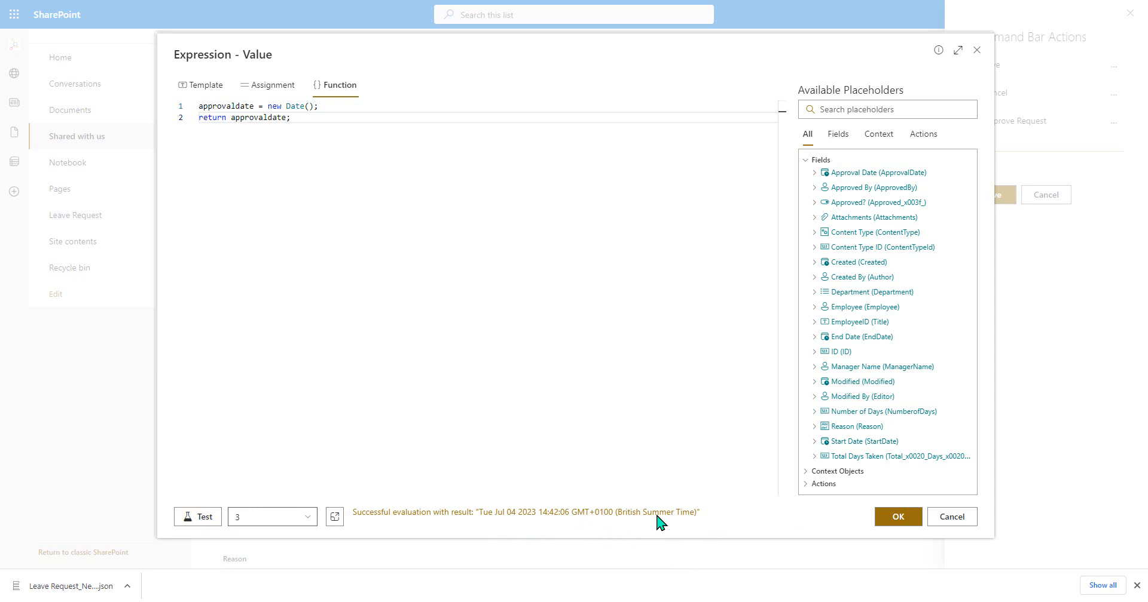
left_click(904, 519)
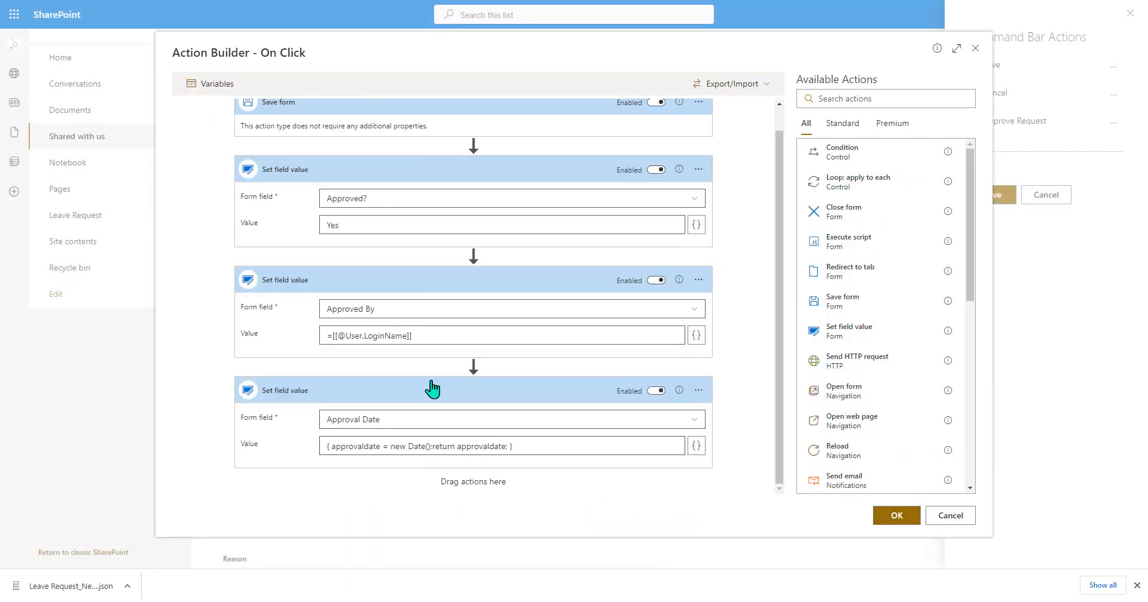
- Append a Save form action after the Approval Date action and accept the Approve Request action sequence
scroll(430, 389, "up", 1)
scroll(519, 258, "down", 1)
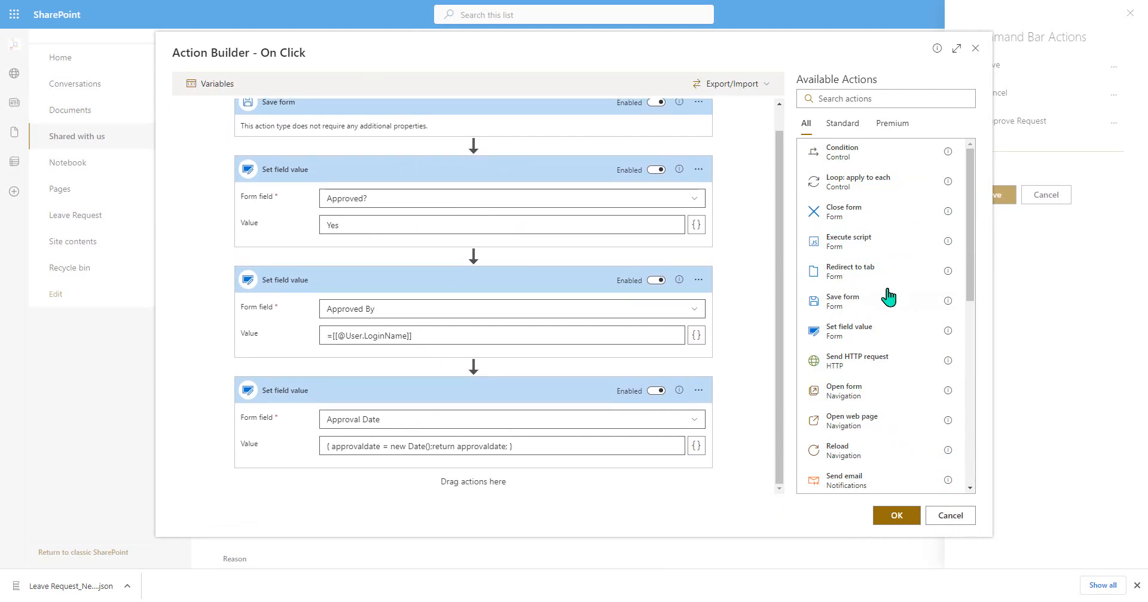
left_click_drag(872, 299, 646, 392)
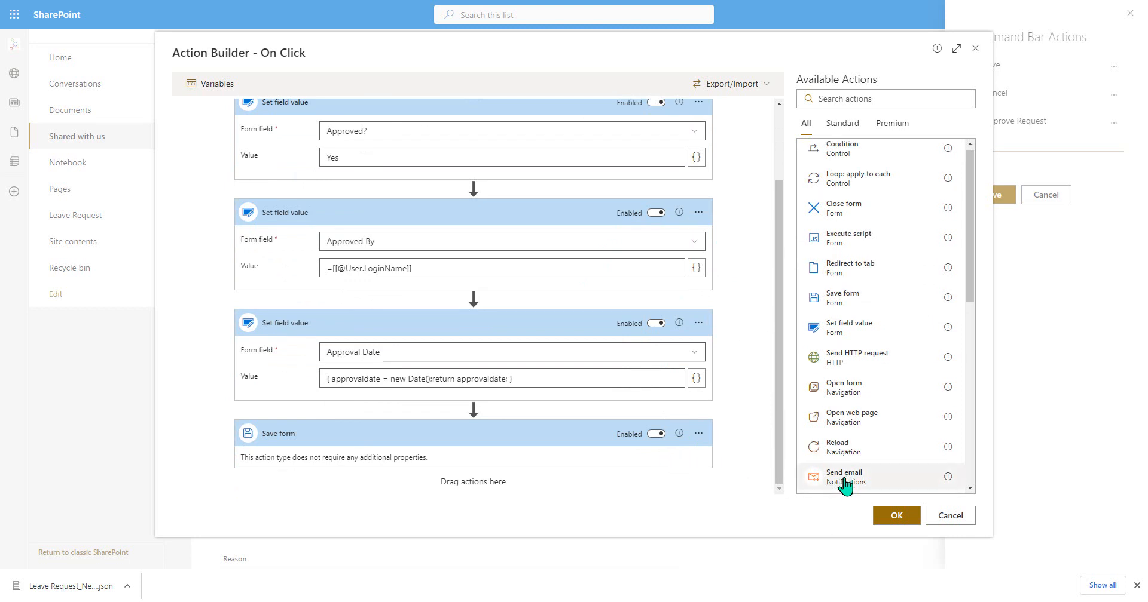
scroll(845, 480, "down", 1)
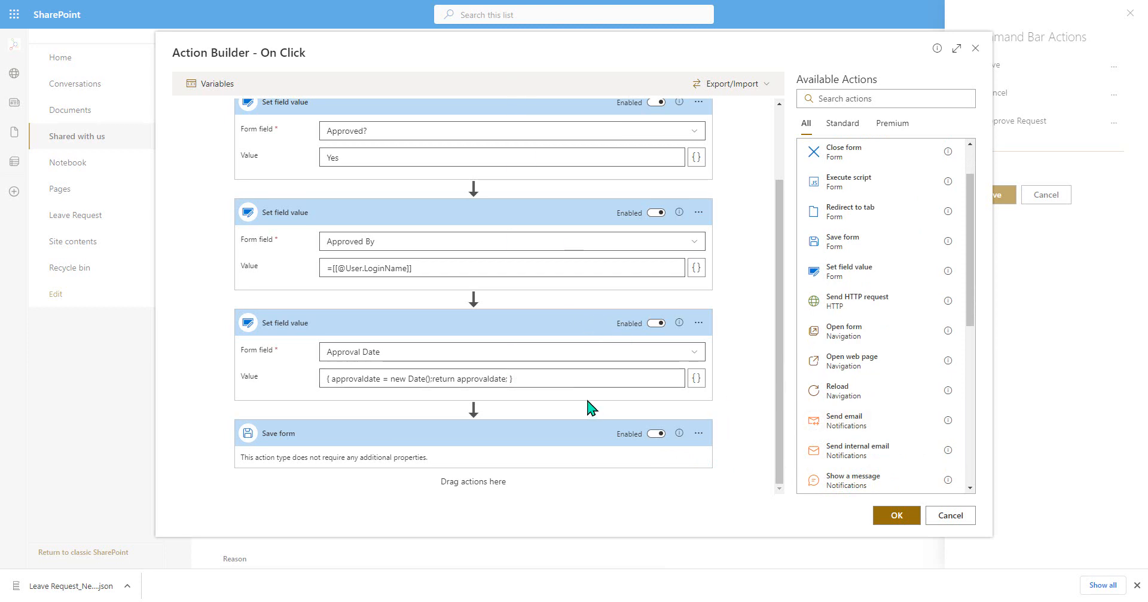
scroll(627, 371, "up", 2)
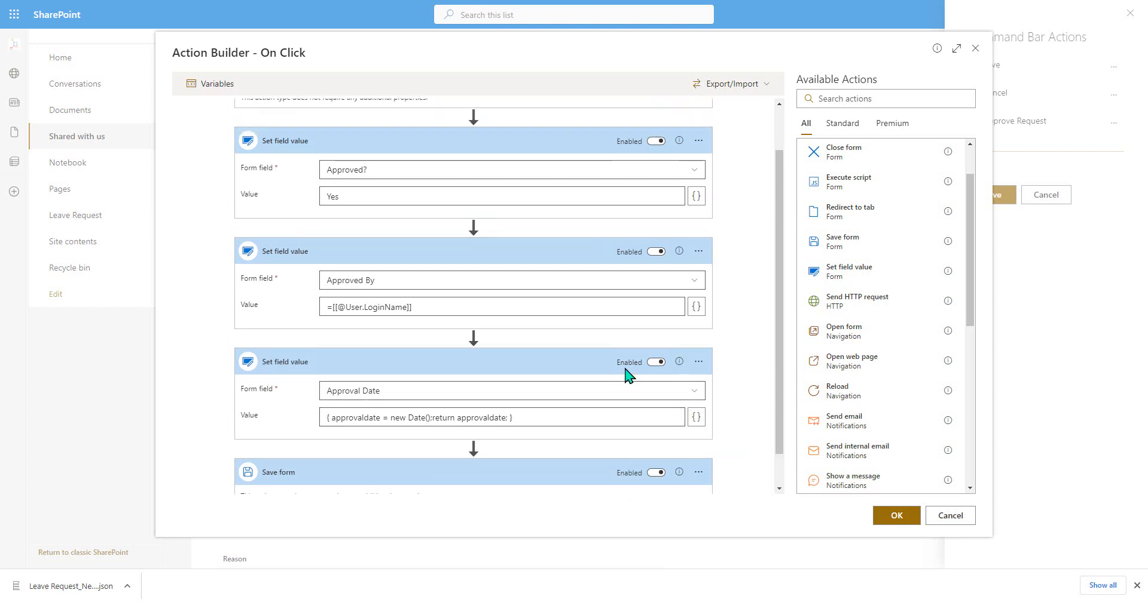
scroll(624, 365, "down", 2)
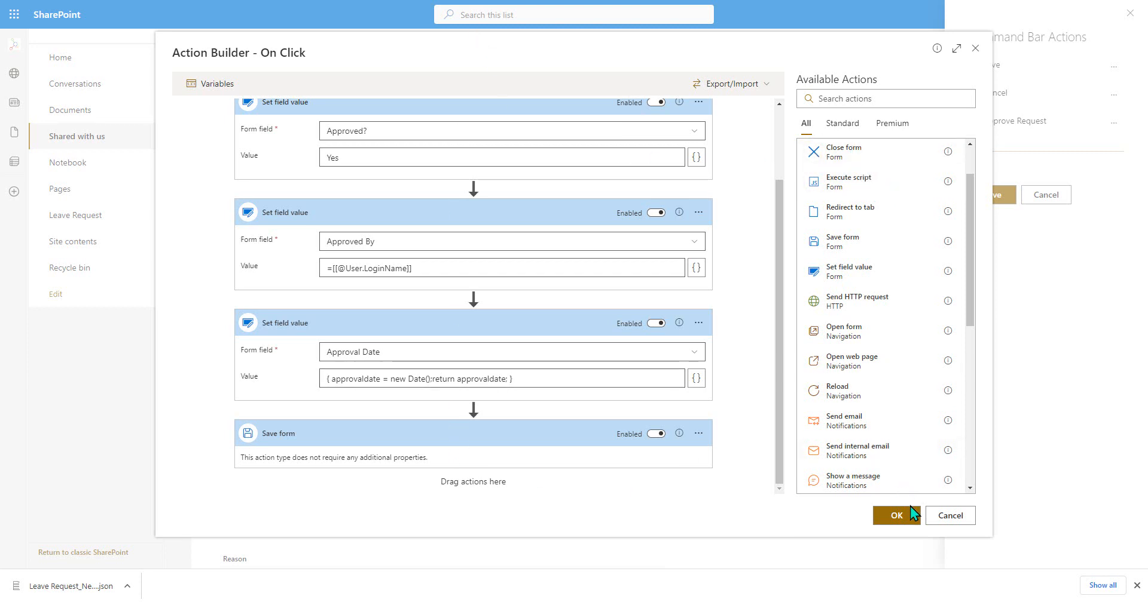
left_click(897, 517)
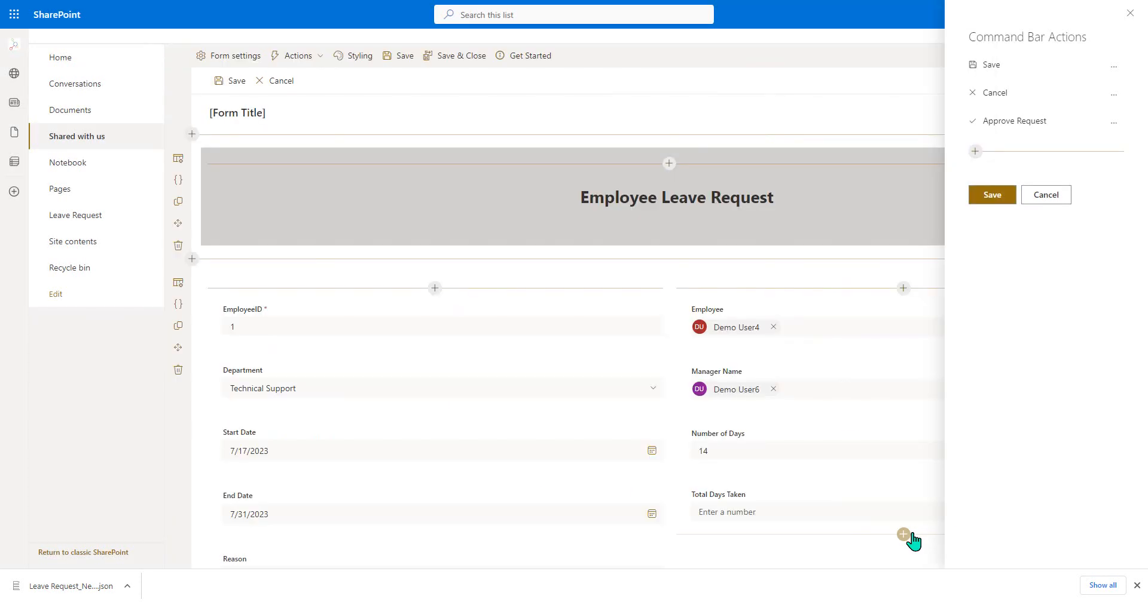
- Save the command bar actions and add a one-column section below the Attachments field
left_click(983, 201)
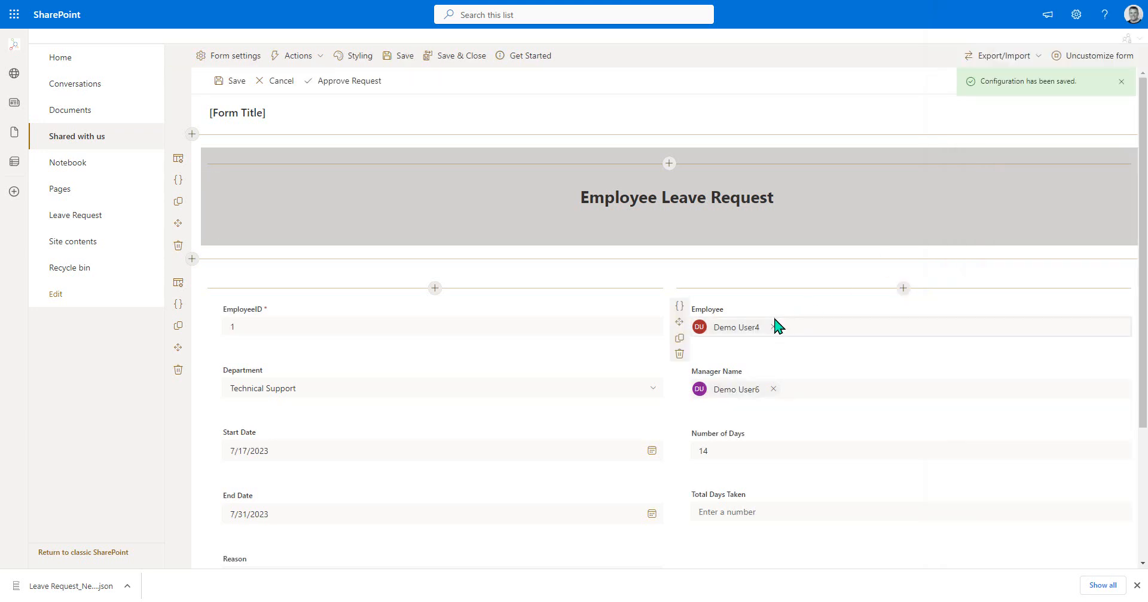
scroll(673, 320, "down", 3)
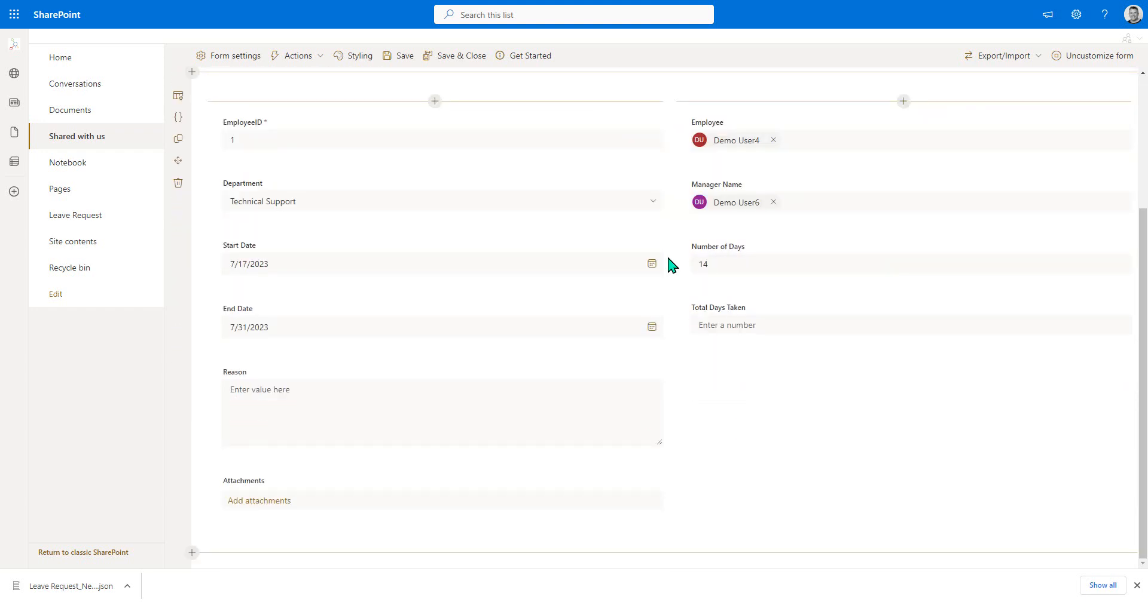
left_click(654, 555)
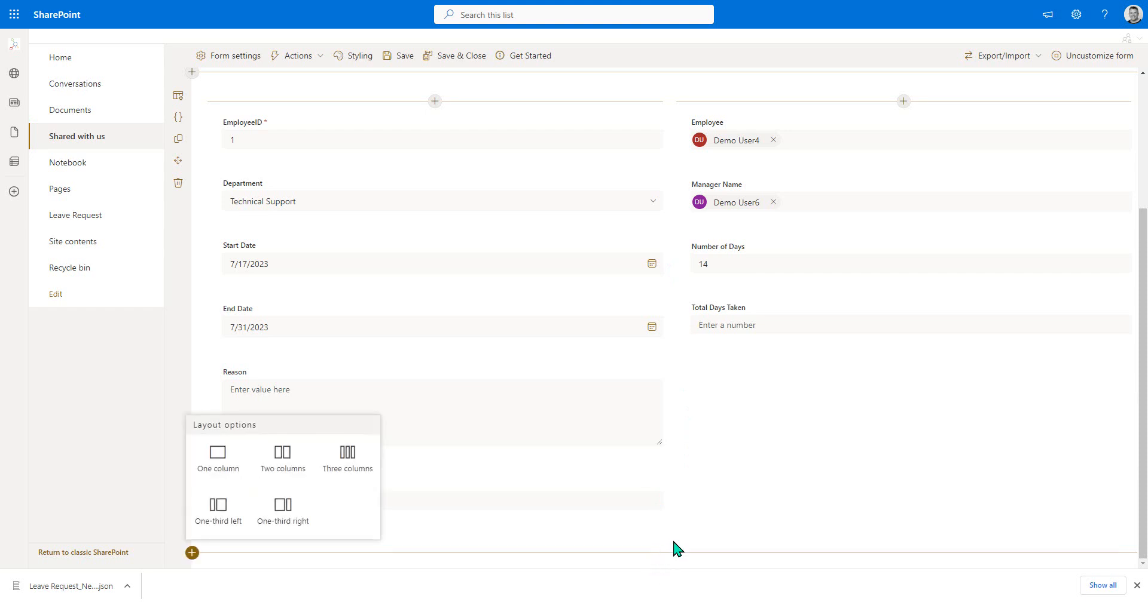
left_click(218, 455)
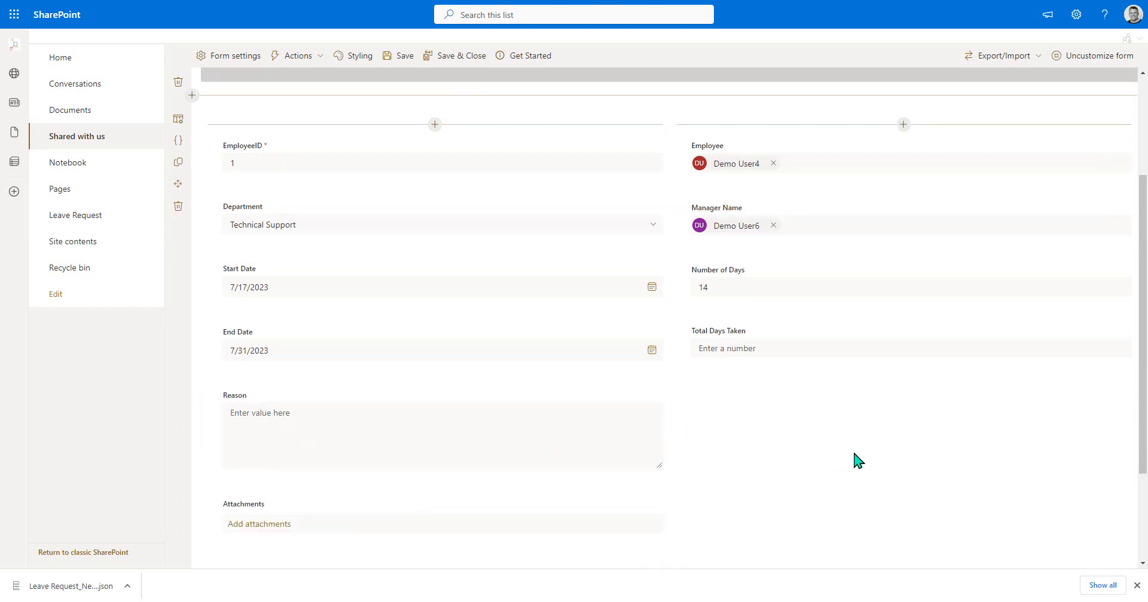
- Insert the Leave Request list into the new one-column section
left_click(669, 464)
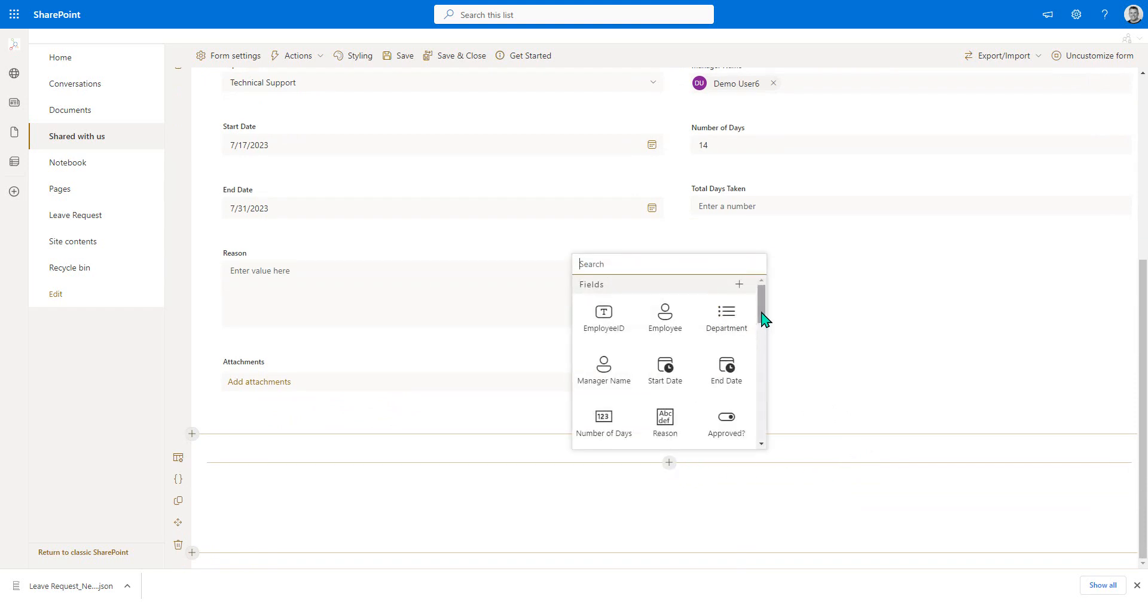
left_click_drag(761, 313, 762, 439)
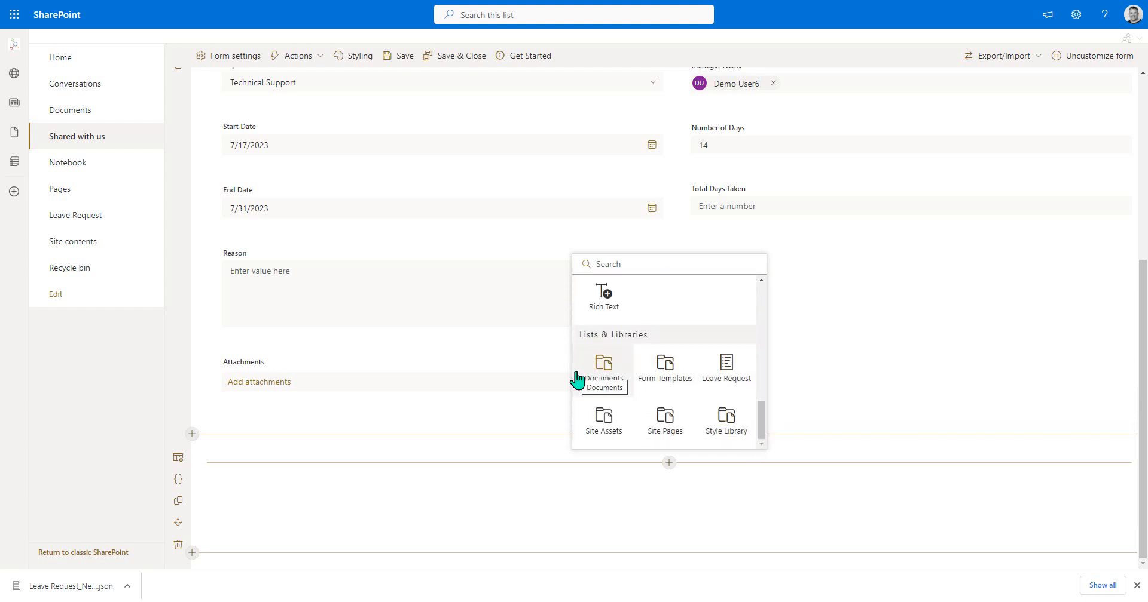
left_click(727, 378)
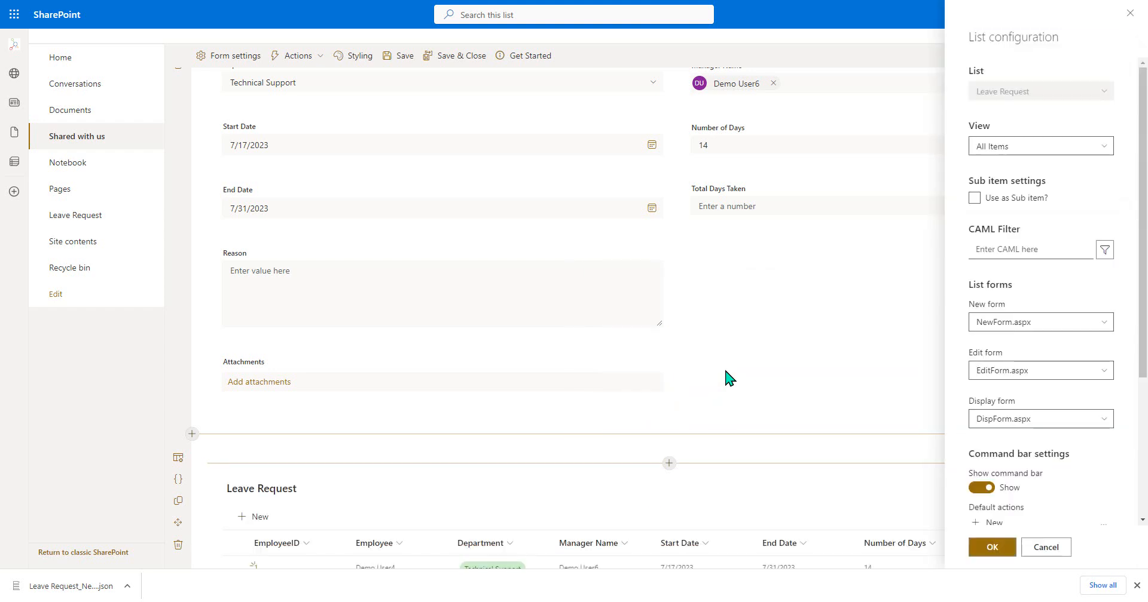
- Start a CAML filter for the embedded Leave Request list with the view scope set to Items
scroll(717, 377, "down", 3)
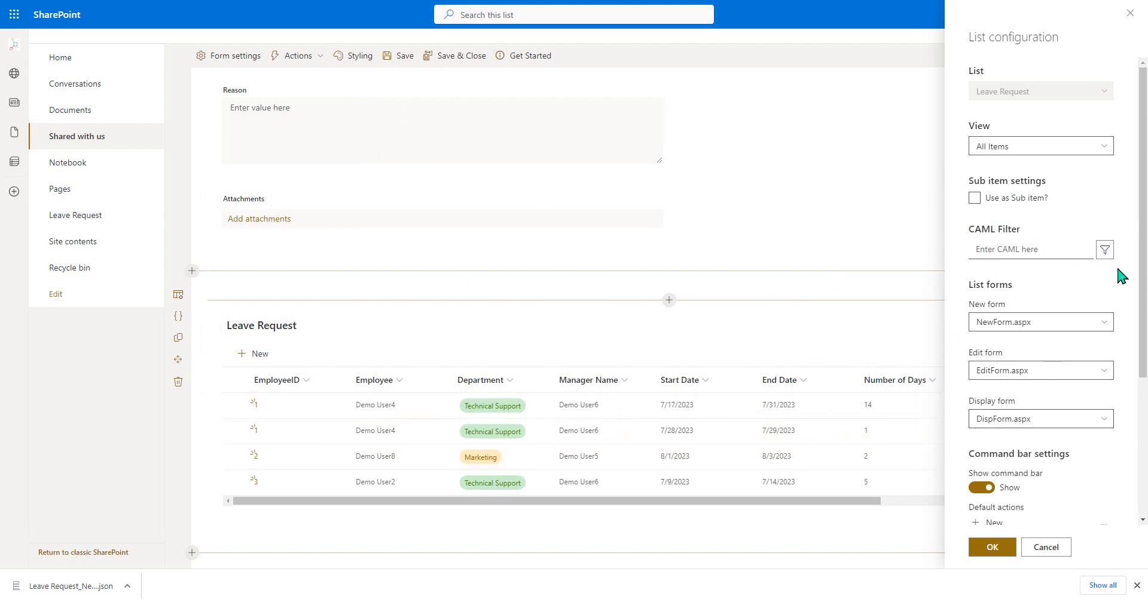
left_click(1105, 251)
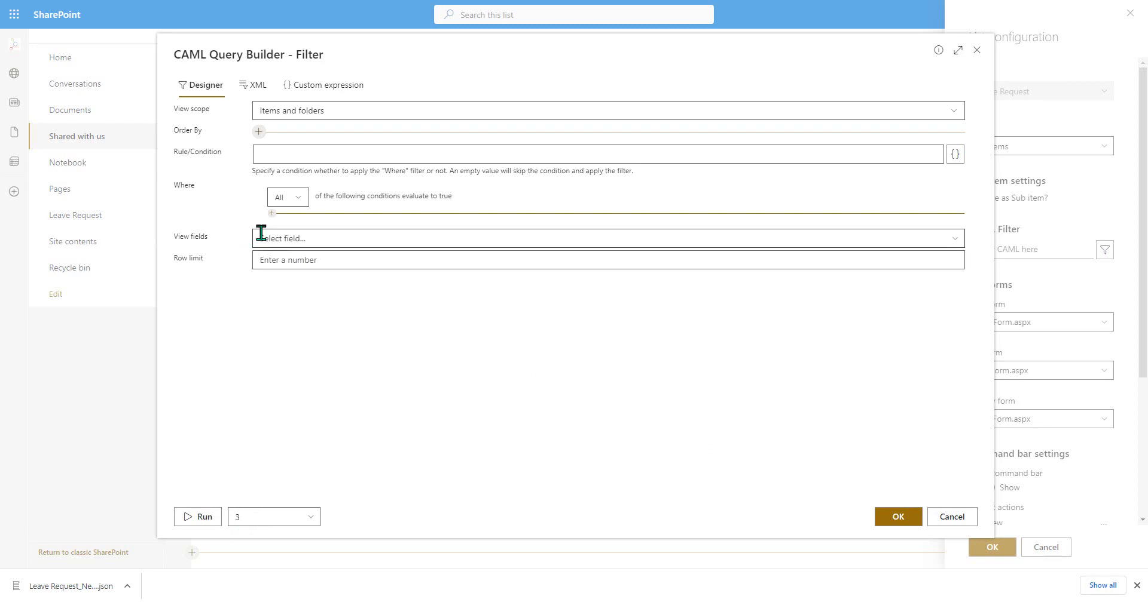
left_click(315, 113)
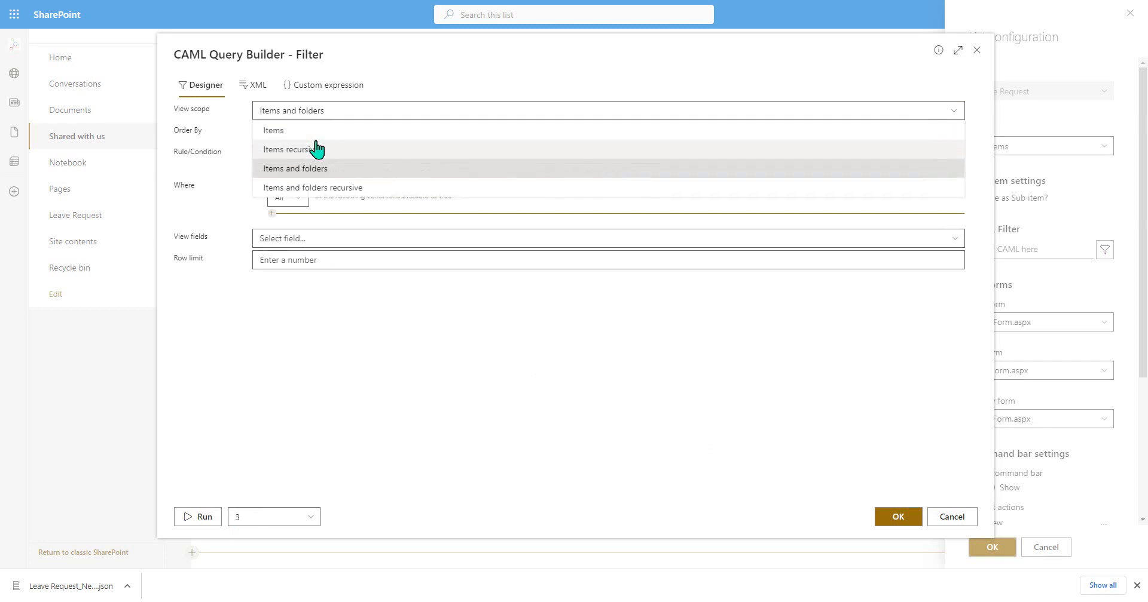
left_click(315, 128)
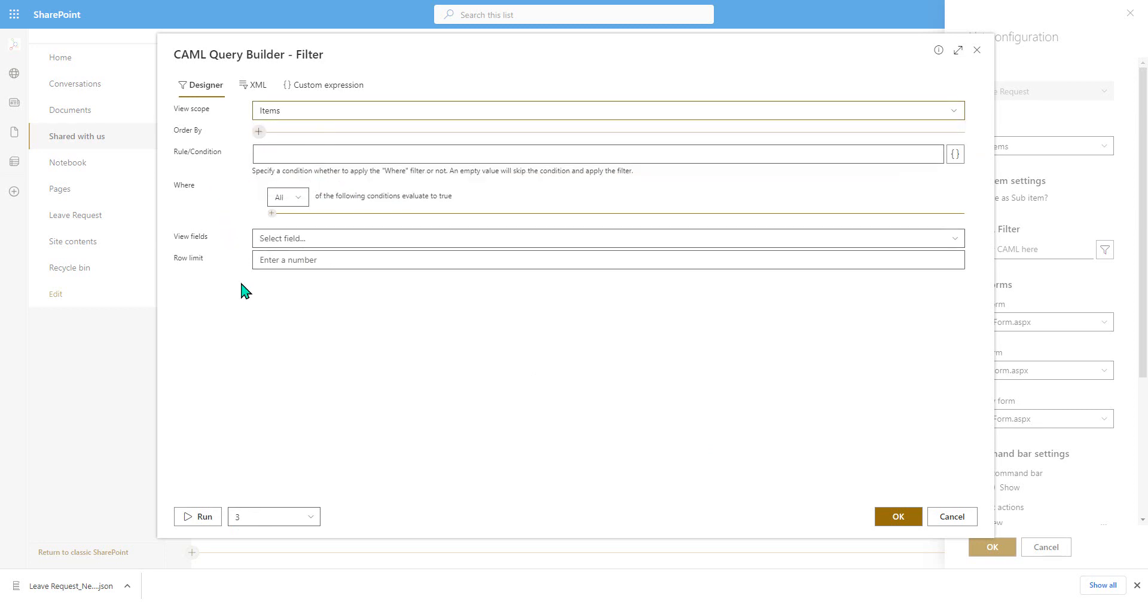
- Add a filter condition where Leave Request.Employee equals the form input Employee
left_click(272, 213)
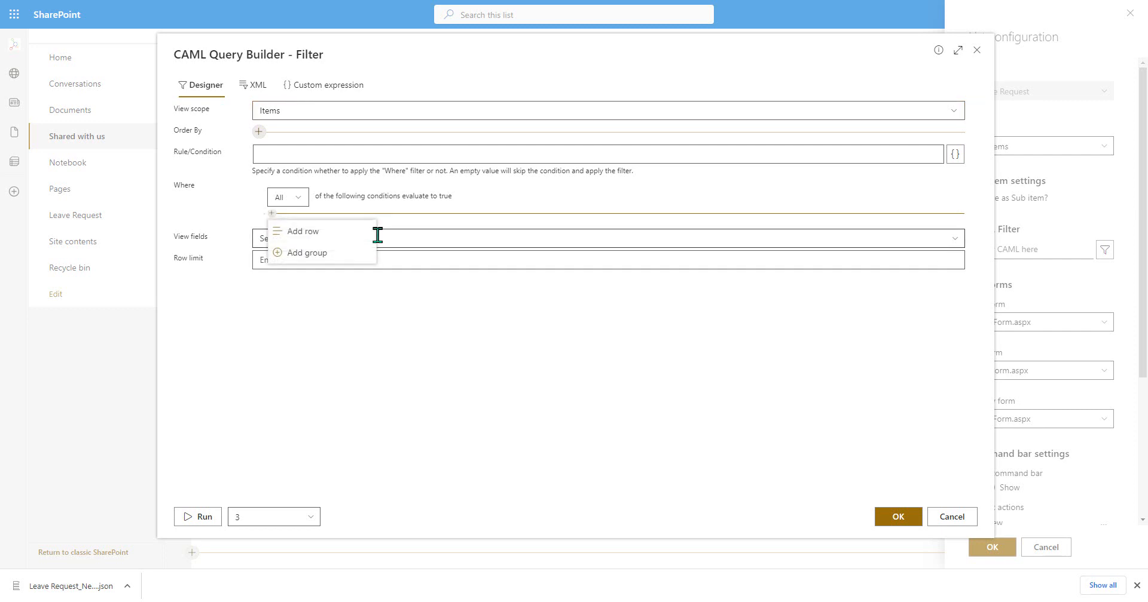
left_click(345, 238)
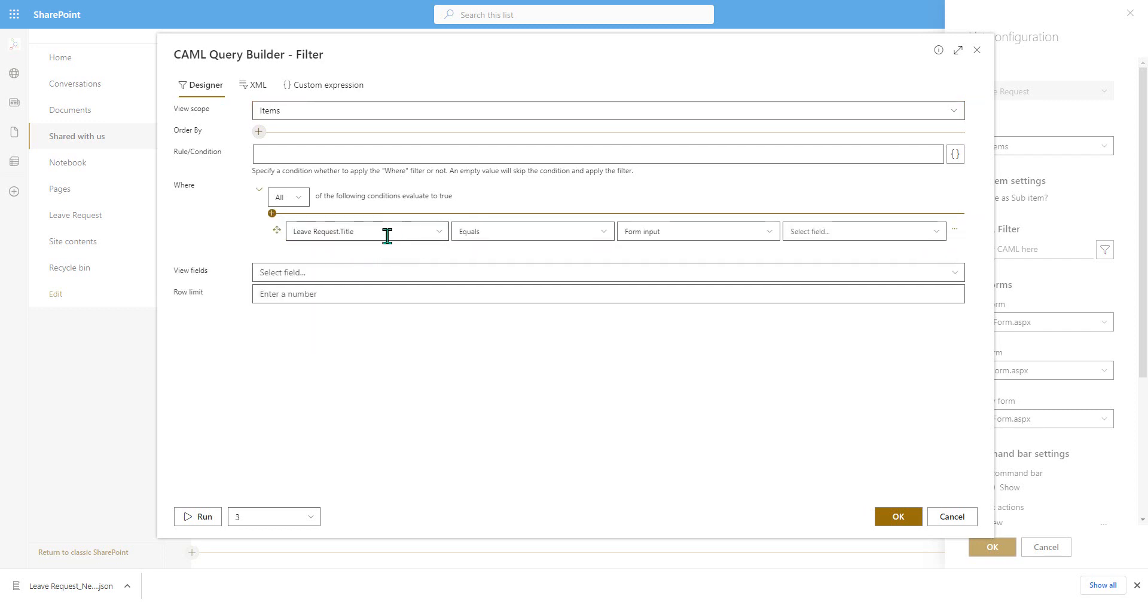
left_click(438, 232)
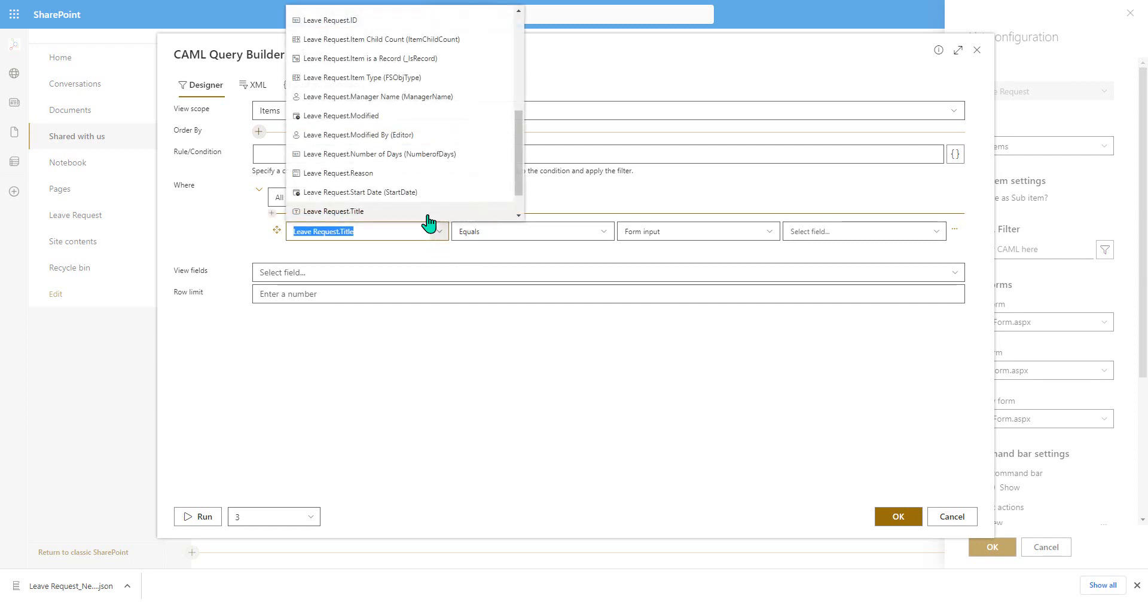
scroll(431, 197, "up", 2)
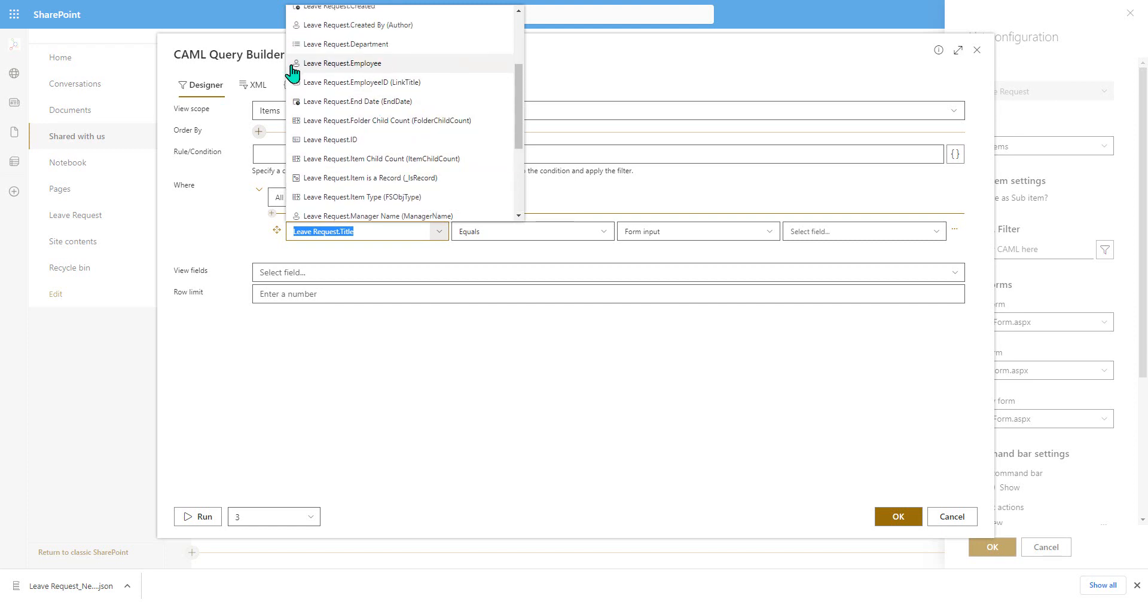
left_click(369, 64)
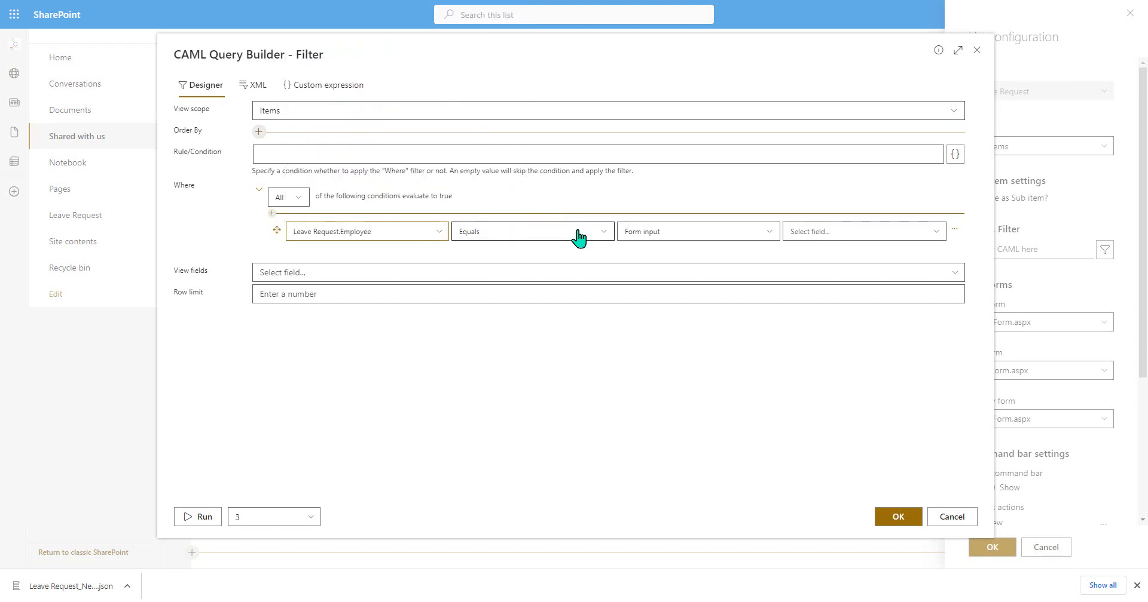
left_click(750, 234)
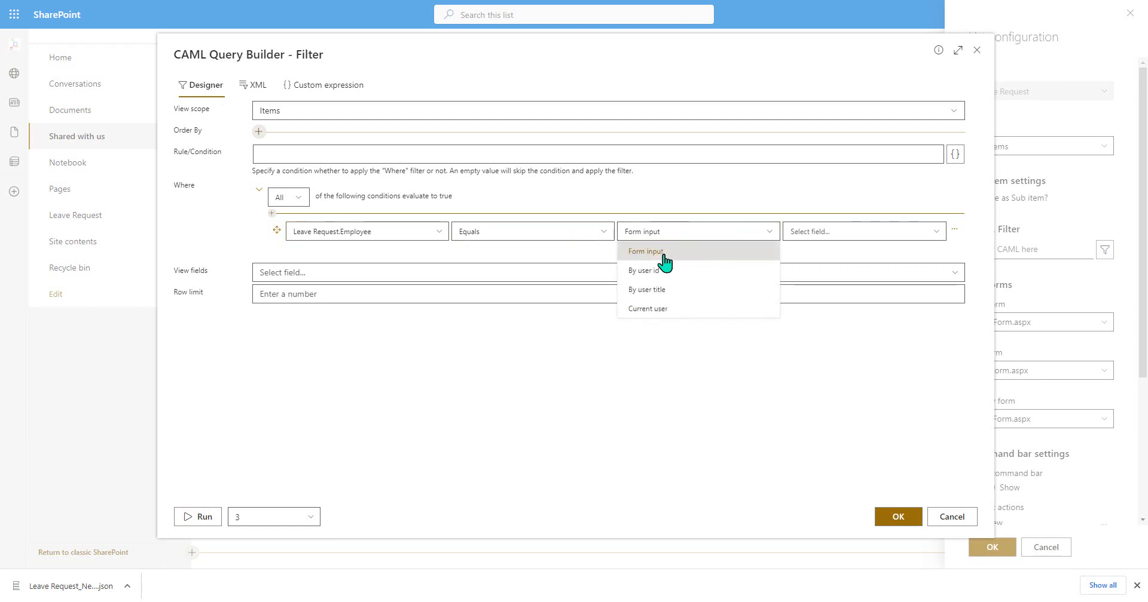
left_click(936, 233)
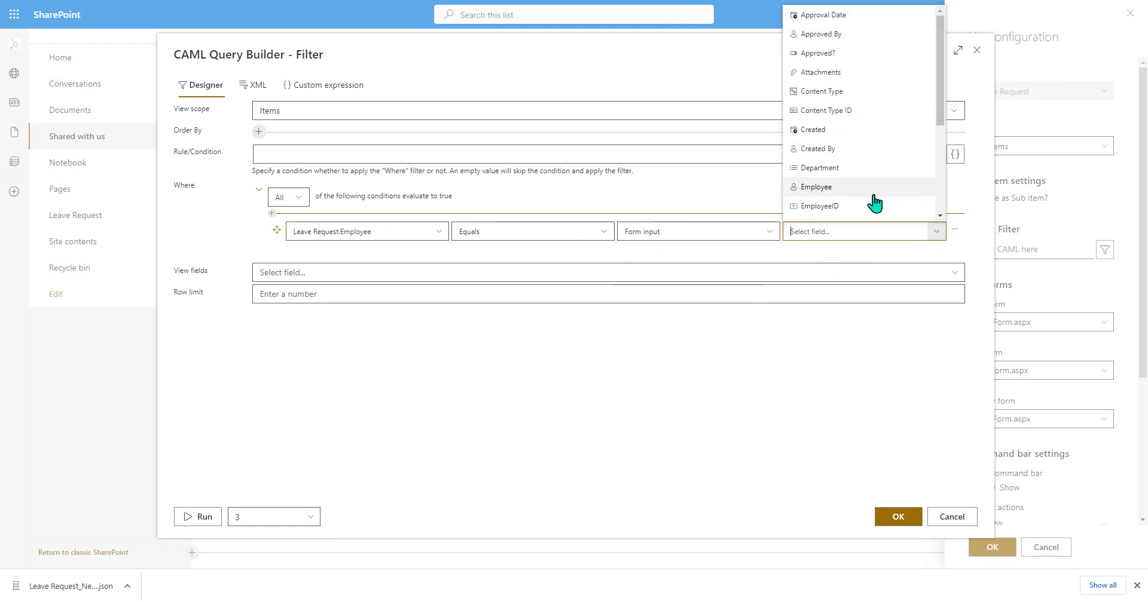
left_click(836, 191)
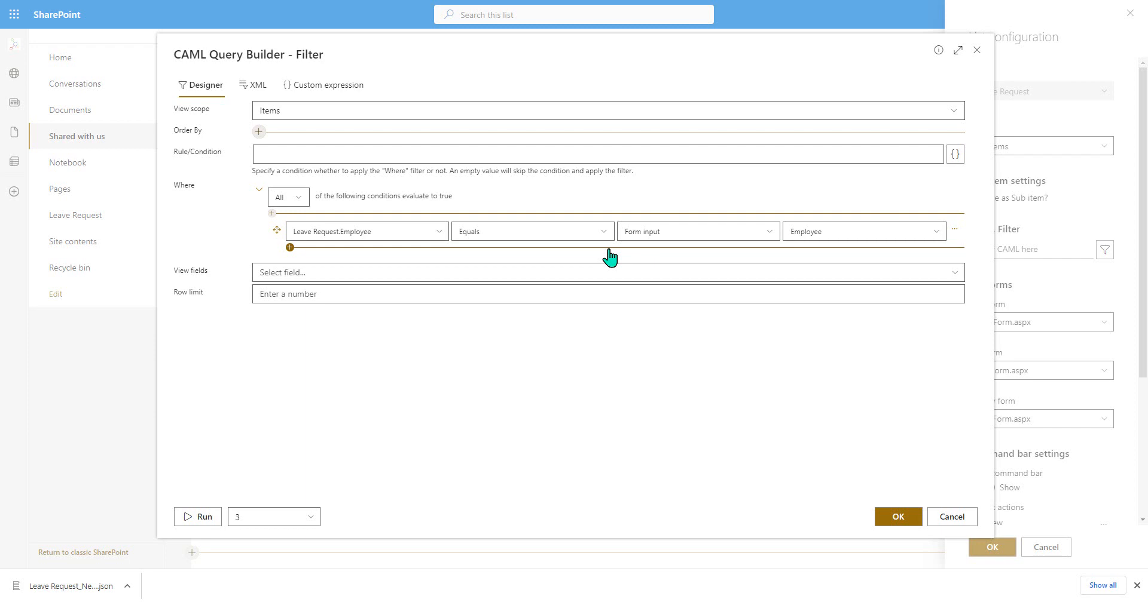
- Add a second filter condition where Leave Request.Approved? equals the value Yes
left_click(290, 248)
left_click(308, 262)
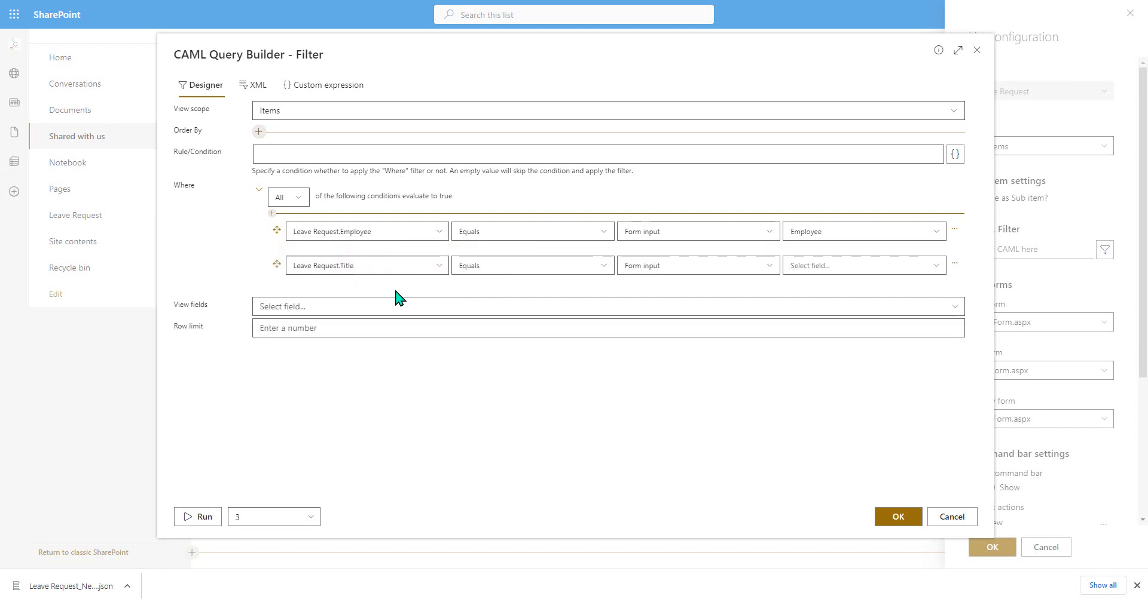
left_click(440, 270)
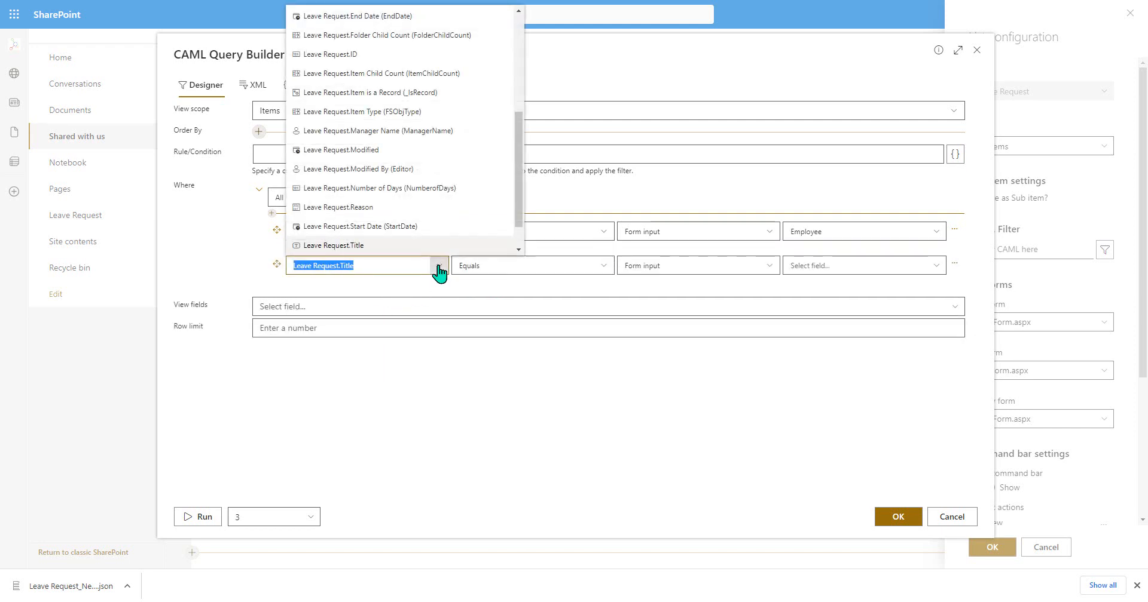
scroll(442, 229, "up", 4)
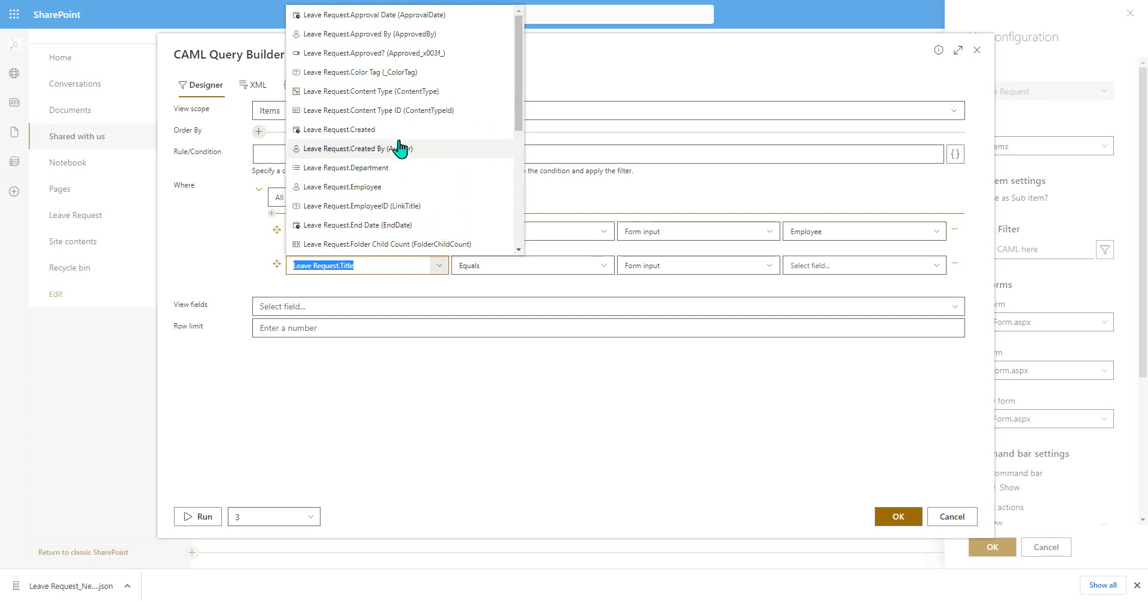
left_click(405, 54)
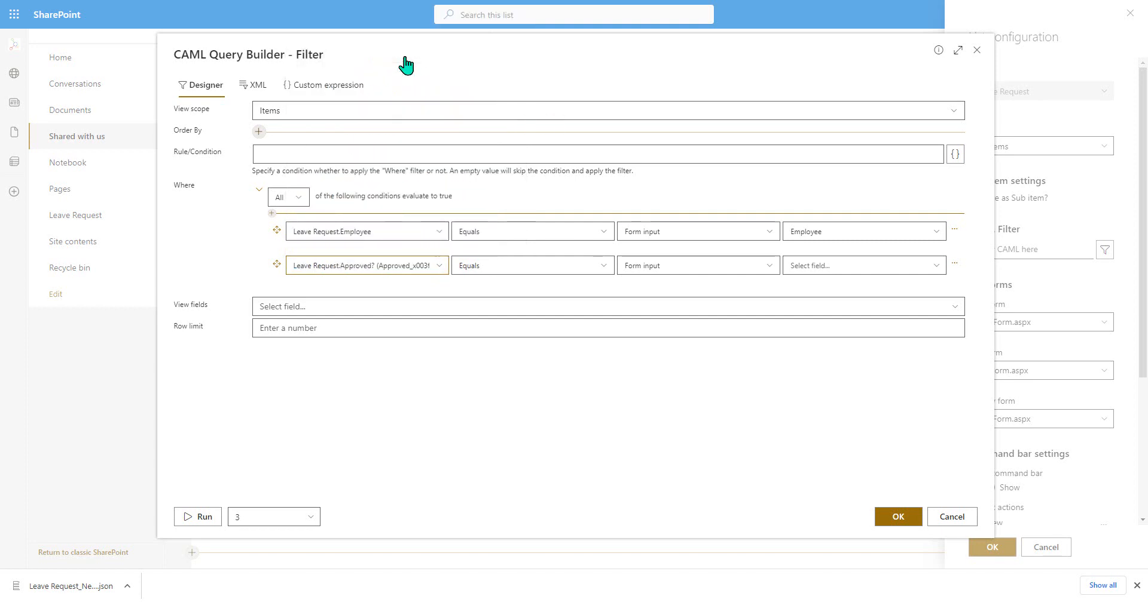
left_click(759, 277)
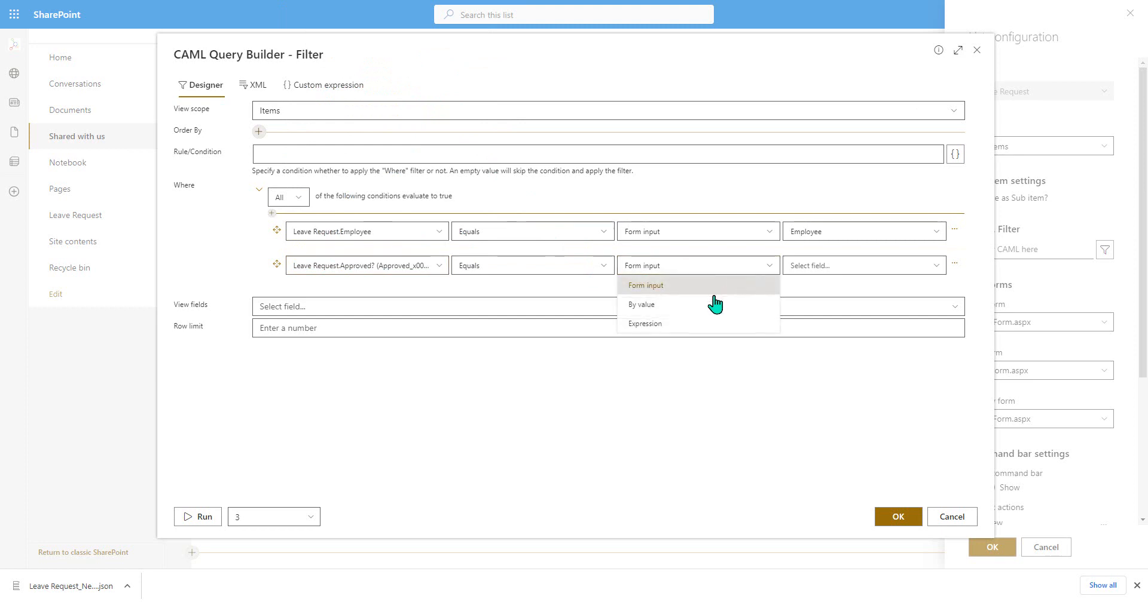
left_click(712, 303)
left_click(936, 270)
left_click(906, 286)
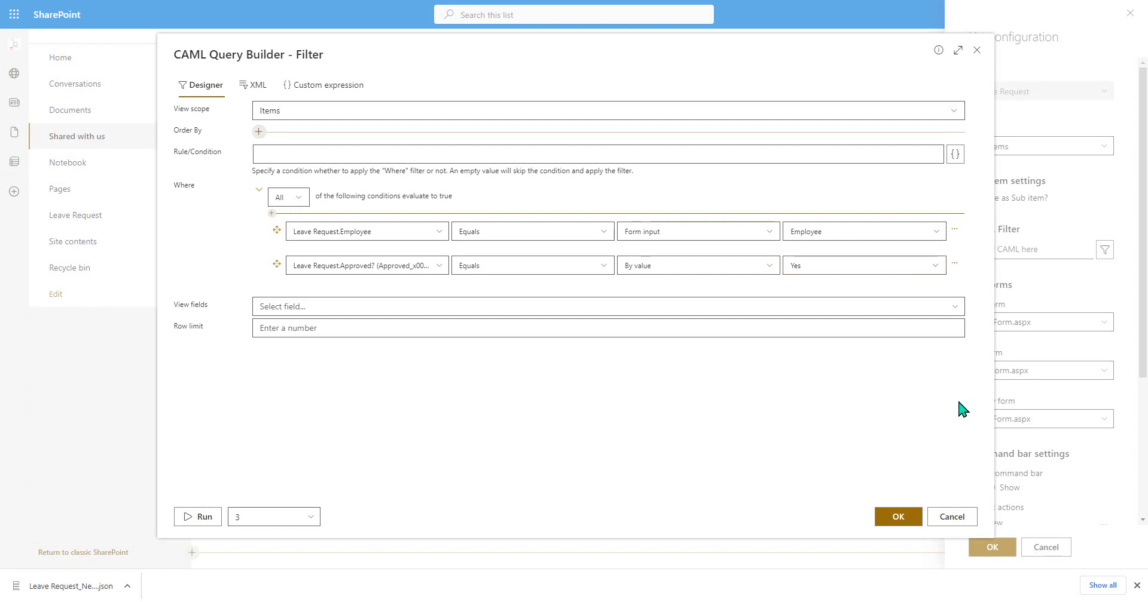
- Accept the CAML filter and confirm the embedded list's configuration
left_click(899, 520)
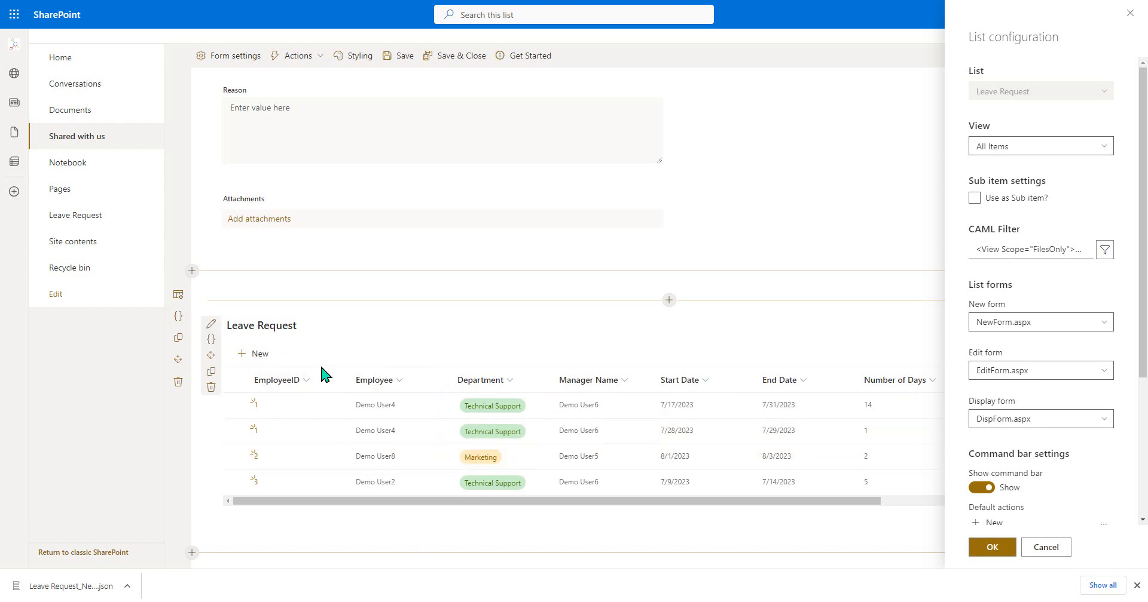
scroll(515, 449, "up", 2)
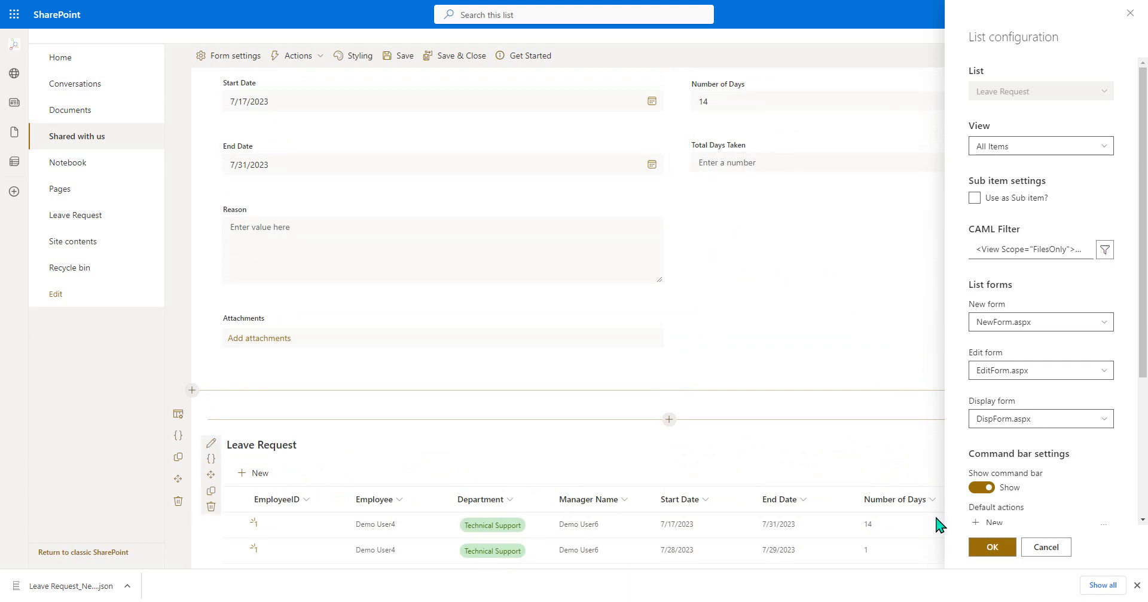
left_click(988, 547)
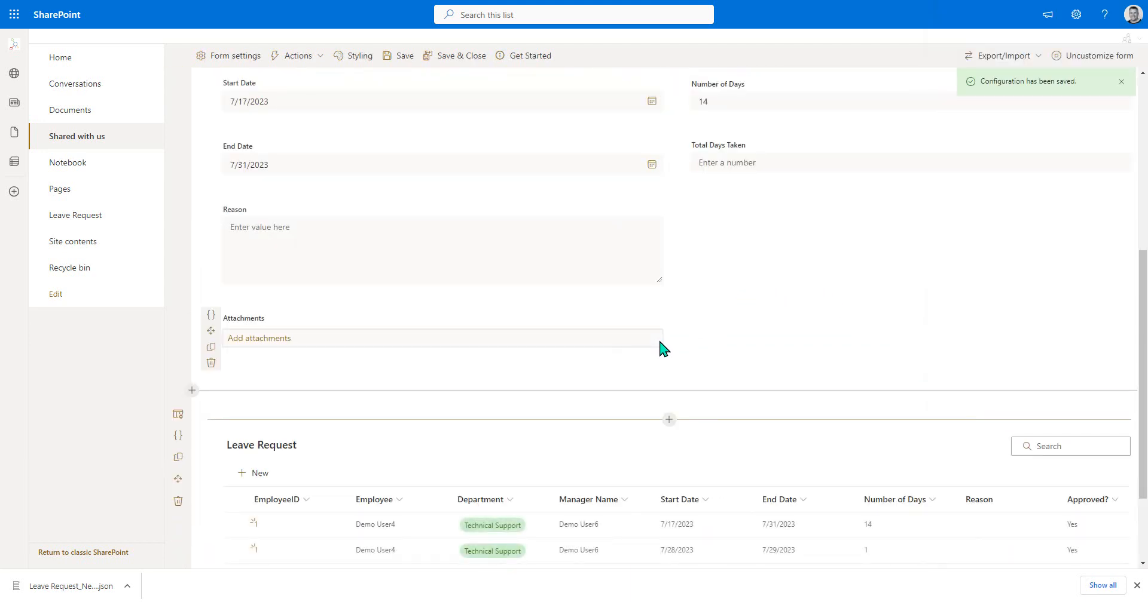
- Add a Set field value action to the After-Form Load actions, targeting the Total Days Taken field
scroll(661, 346, "up", 5)
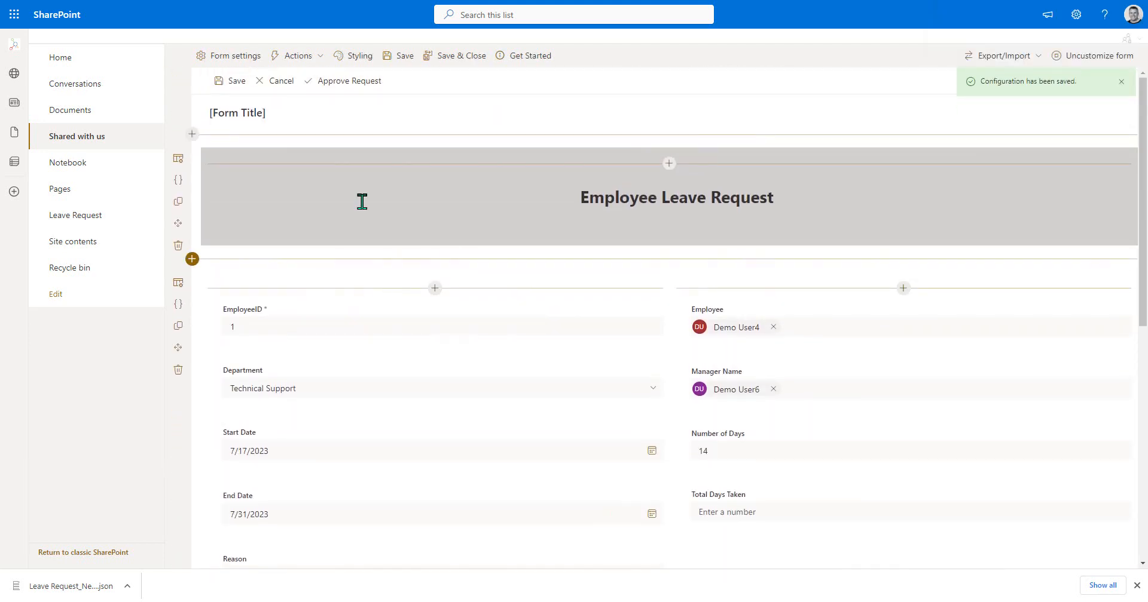
left_click(301, 57)
left_click(317, 103)
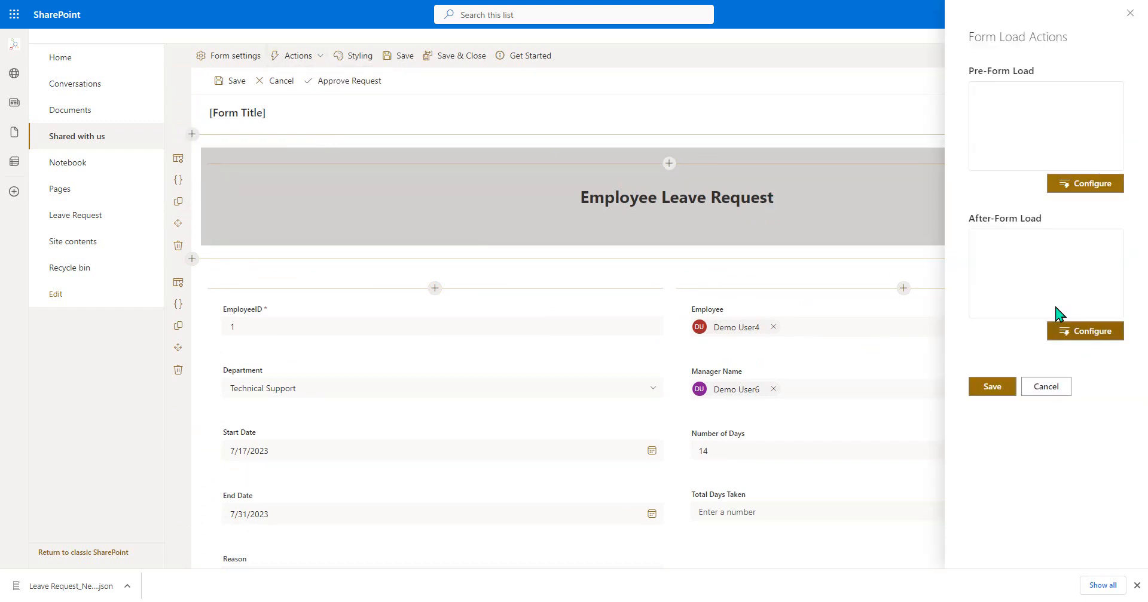
left_click(1068, 332)
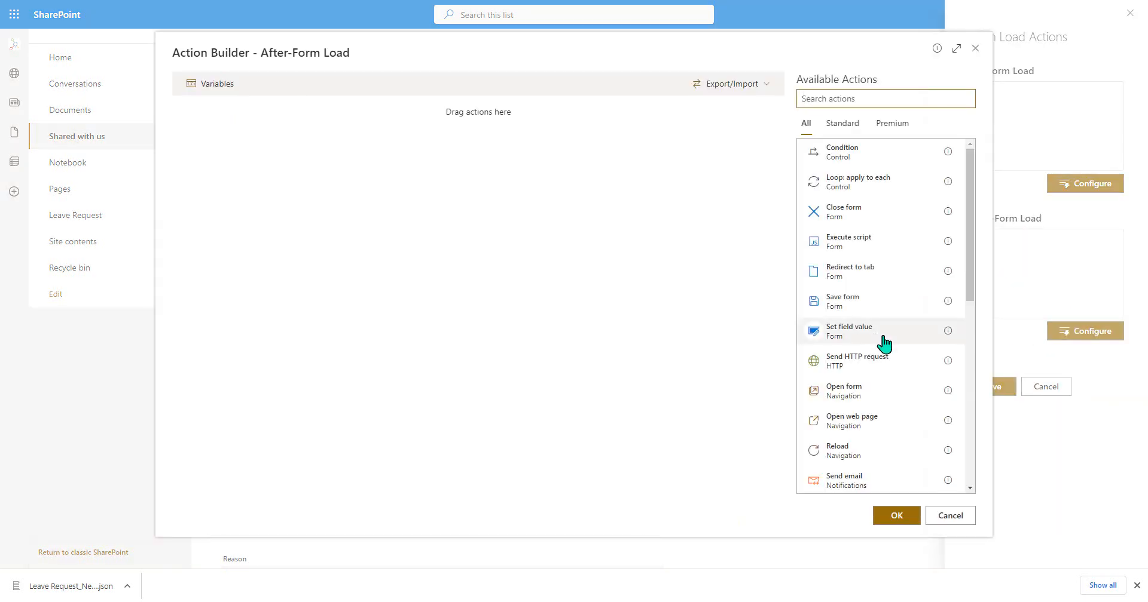
left_click_drag(851, 339, 734, 342)
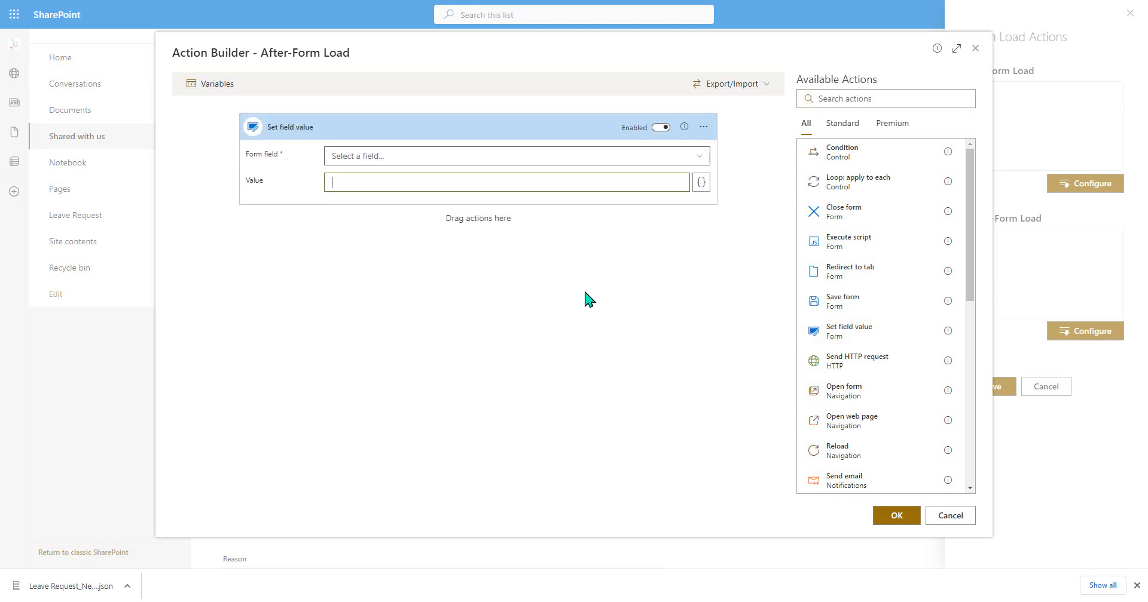
left_click(378, 156)
left_click(401, 389)
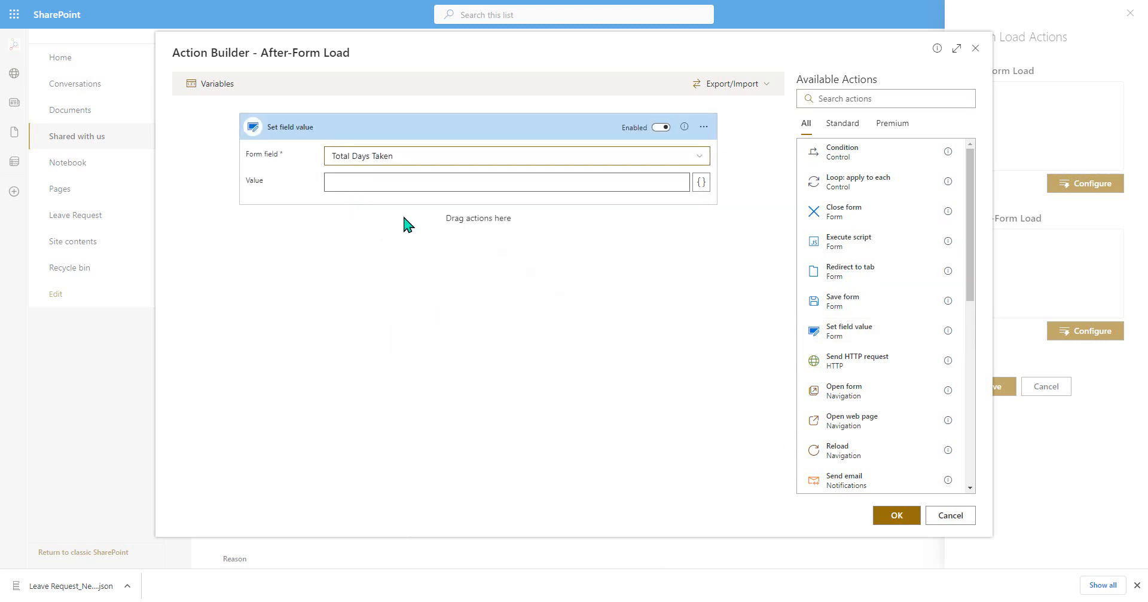
- Set the action's value to the Sum of Number of Days from the Leave Request sublist and save the form load actions
left_click(701, 185)
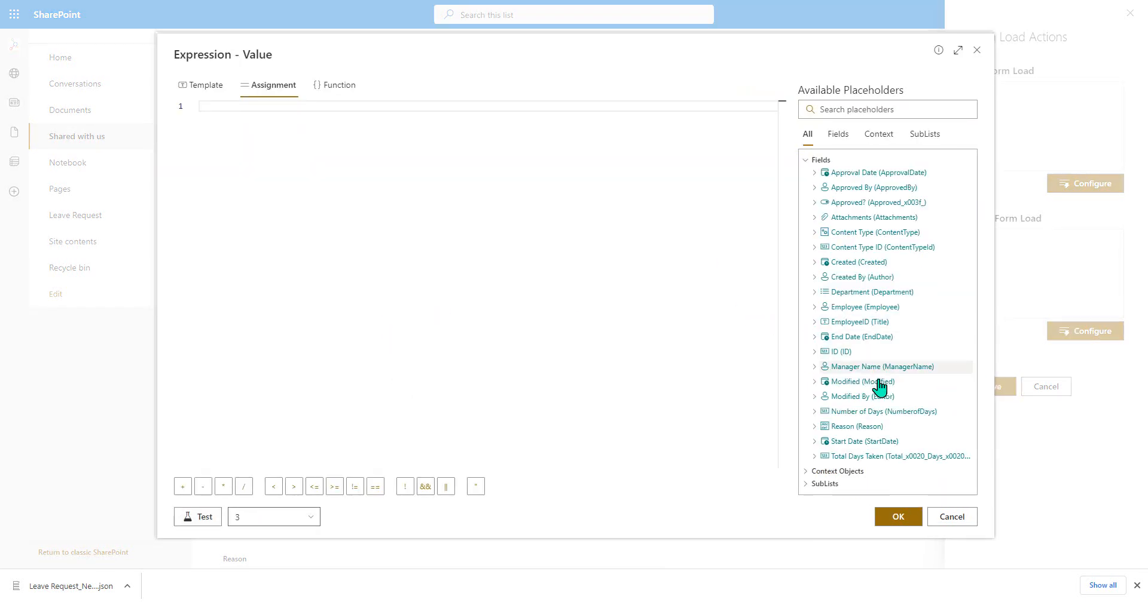
left_click(833, 485)
scroll(853, 371, "down", 1)
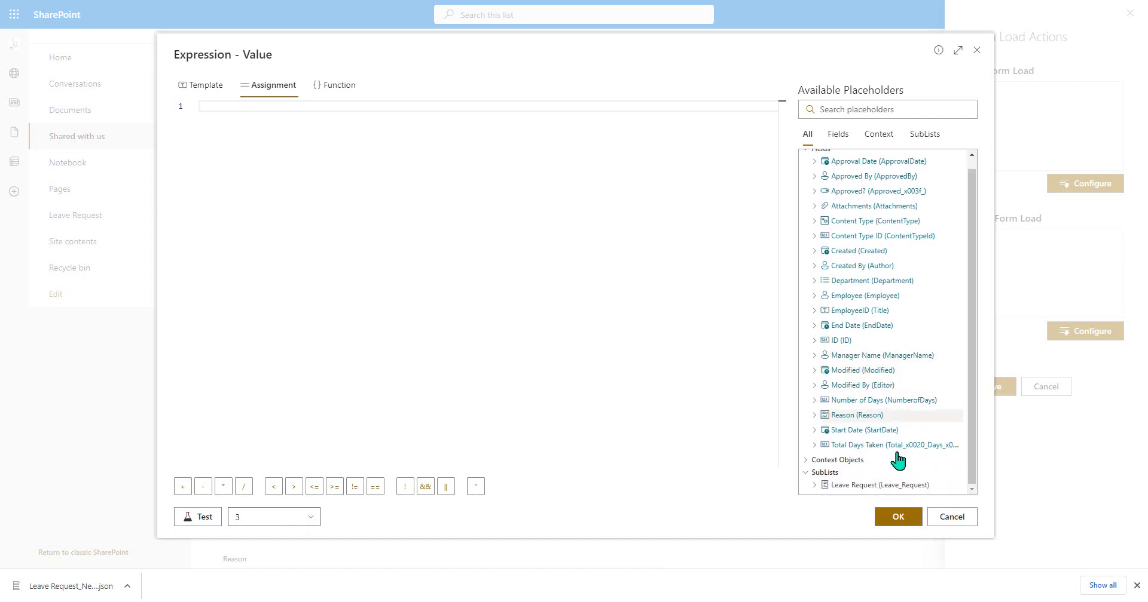
left_click(853, 480)
scroll(896, 371, "down", 3)
scroll(910, 354, "down", 1)
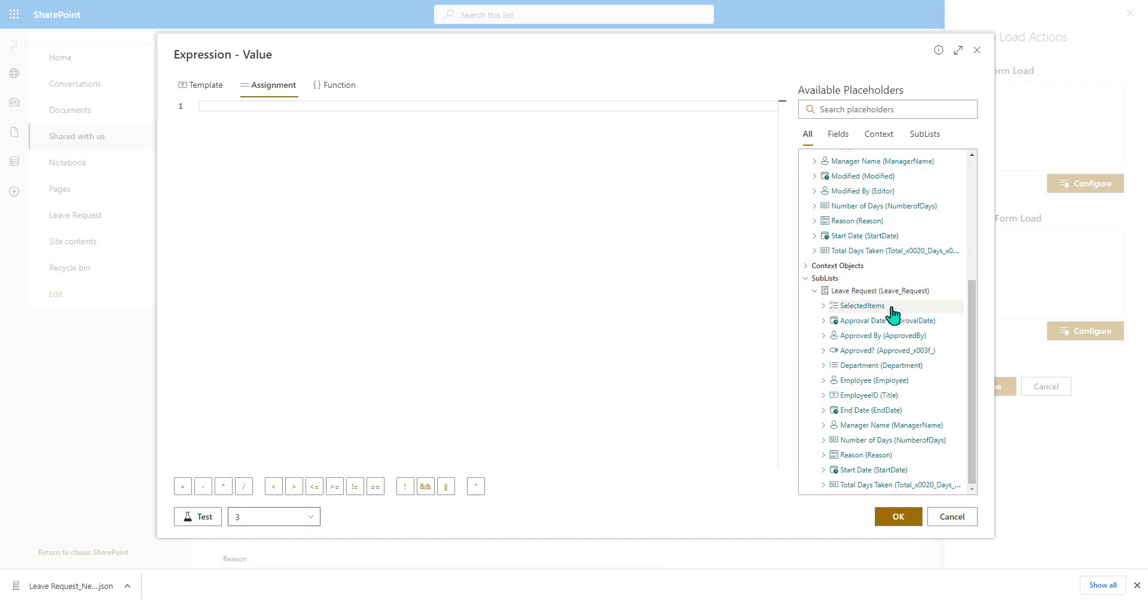
left_click(824, 441)
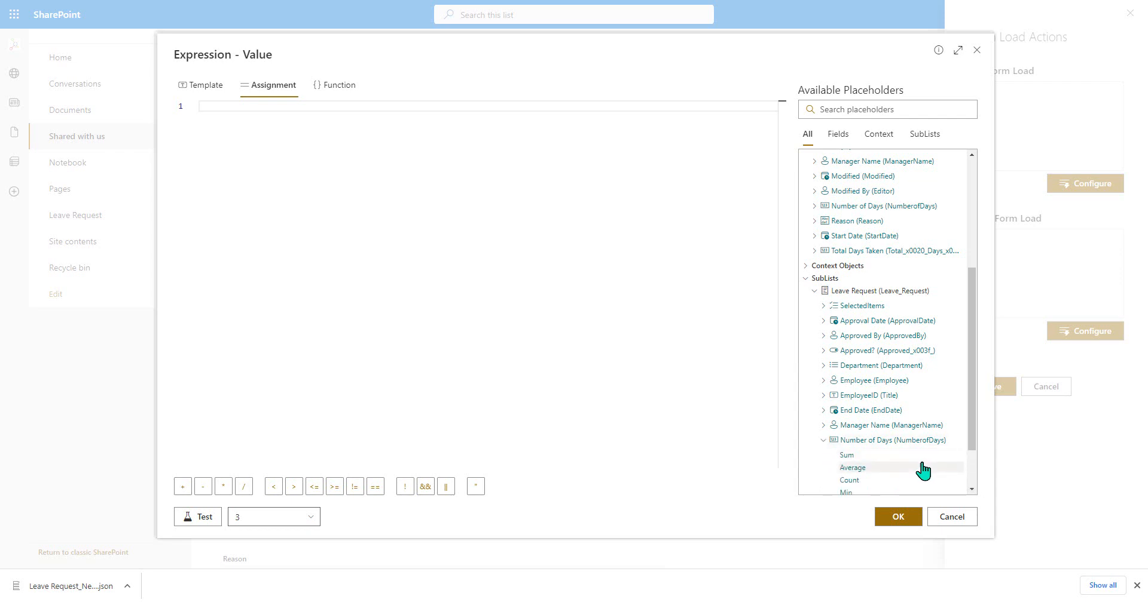
scroll(885, 455, "down", 1)
left_click(857, 398)
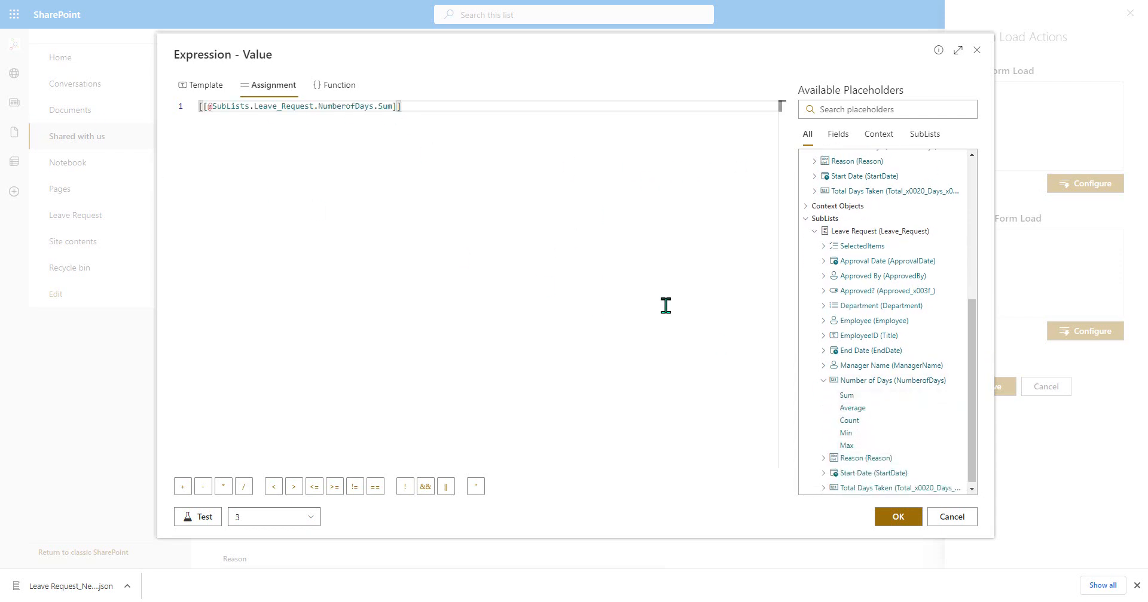
left_click(894, 518)
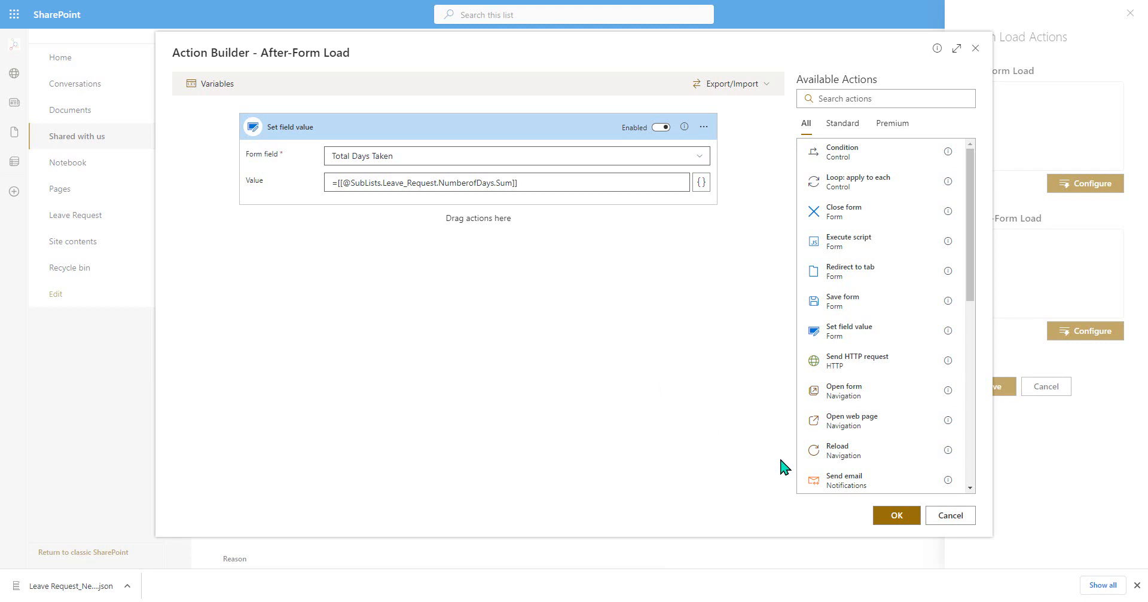
left_click(894, 516)
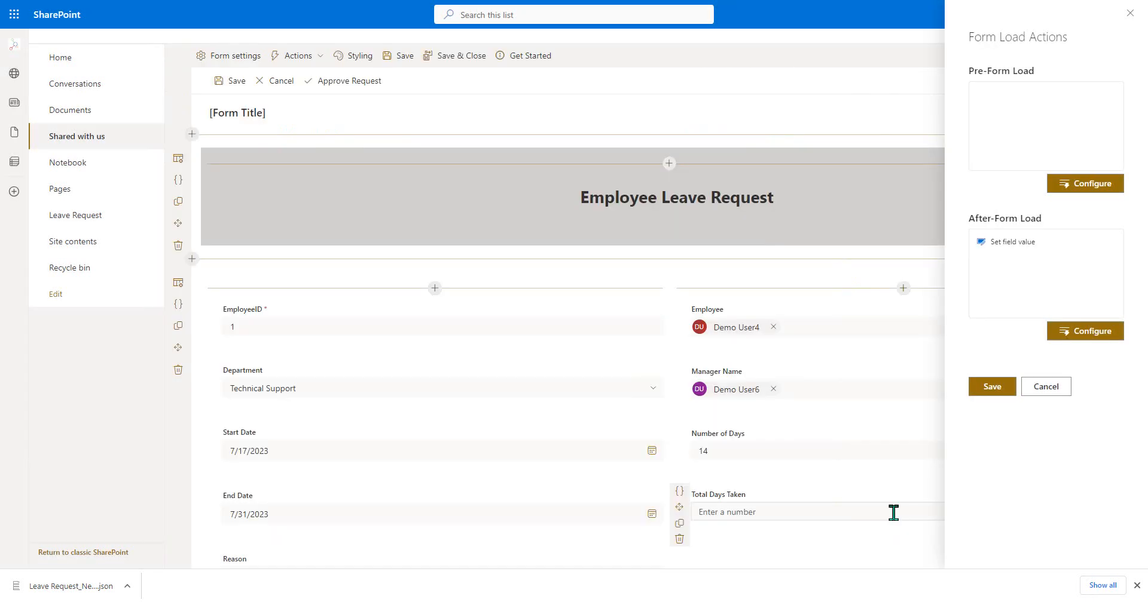
left_click(989, 393)
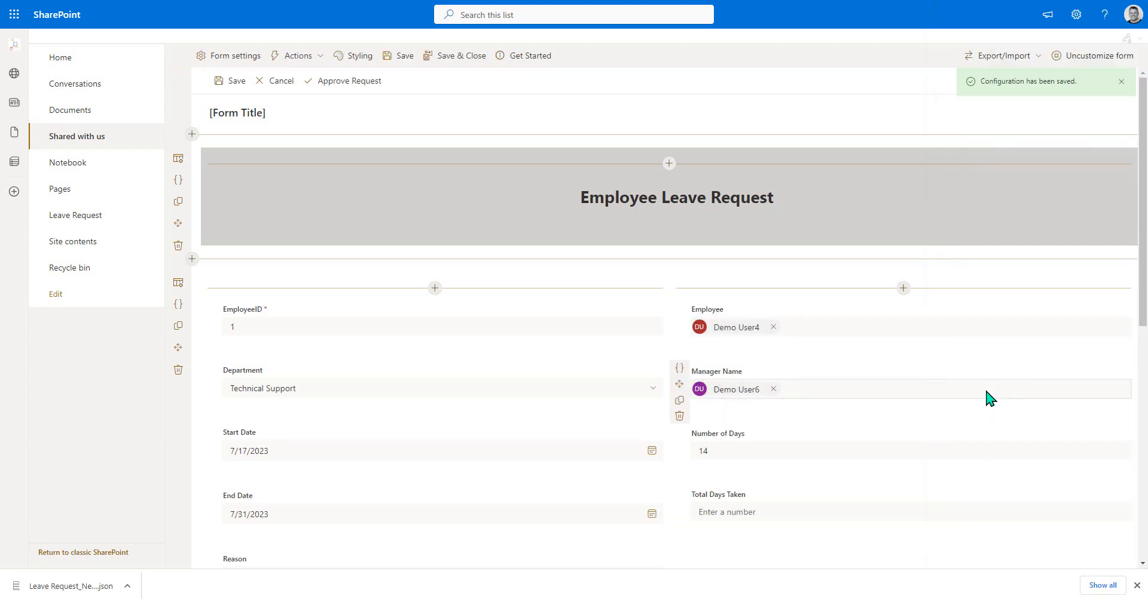
- Set the form's right-side panel size to Large and save the customized form
left_click(218, 55)
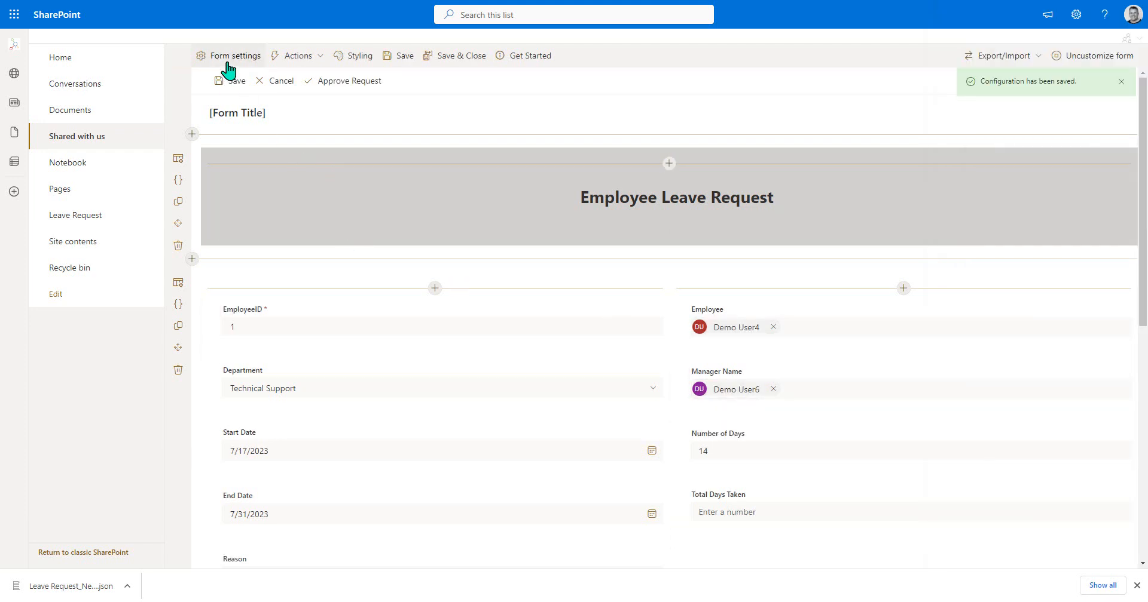
left_click(995, 171)
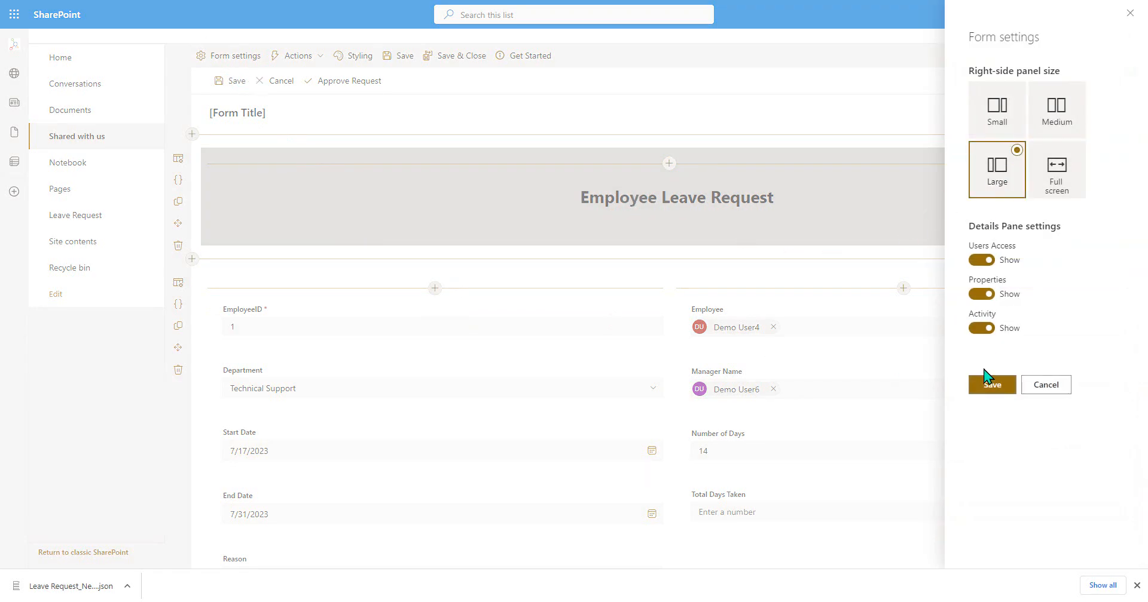
left_click(989, 383)
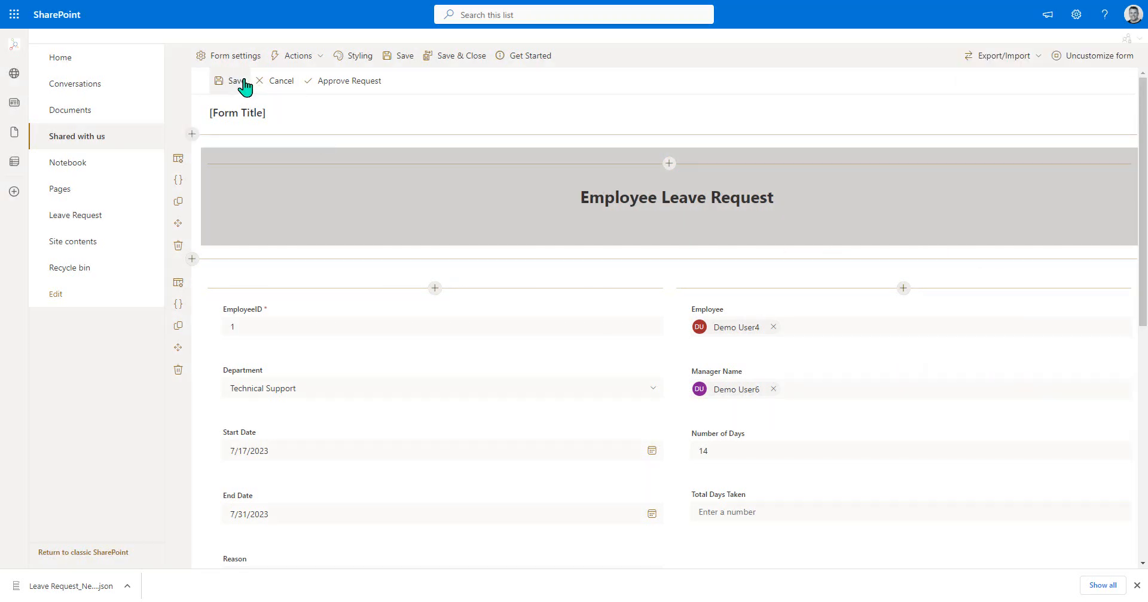
left_click(243, 82)
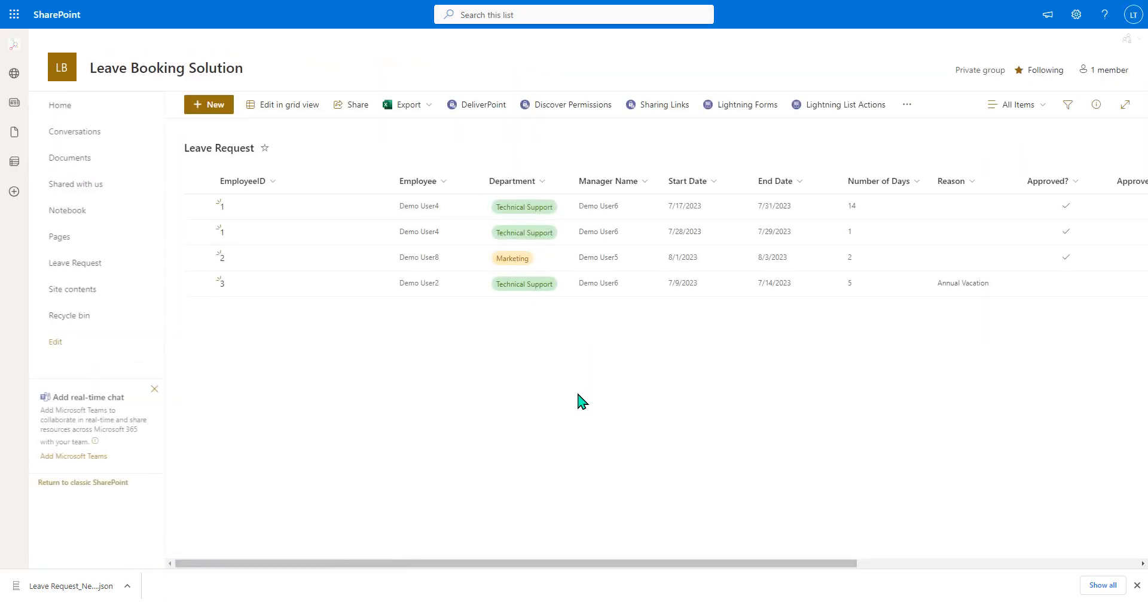
- Reload the Leave Request list and check the customized edit form of the EmployeeID 3 request, including its embedded list
key("F5")
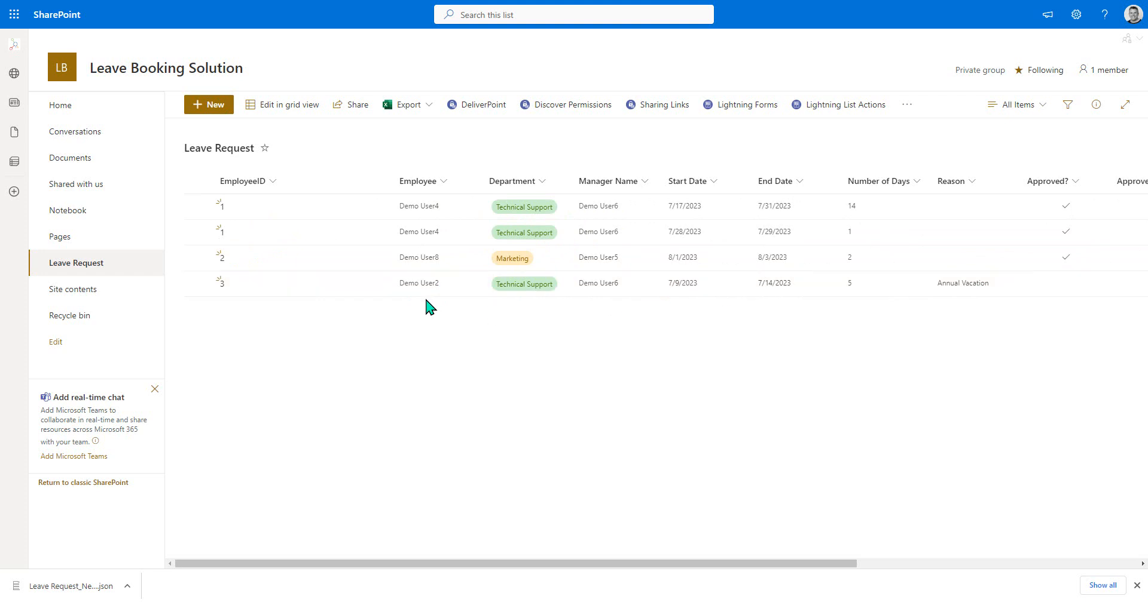
left_click(343, 295)
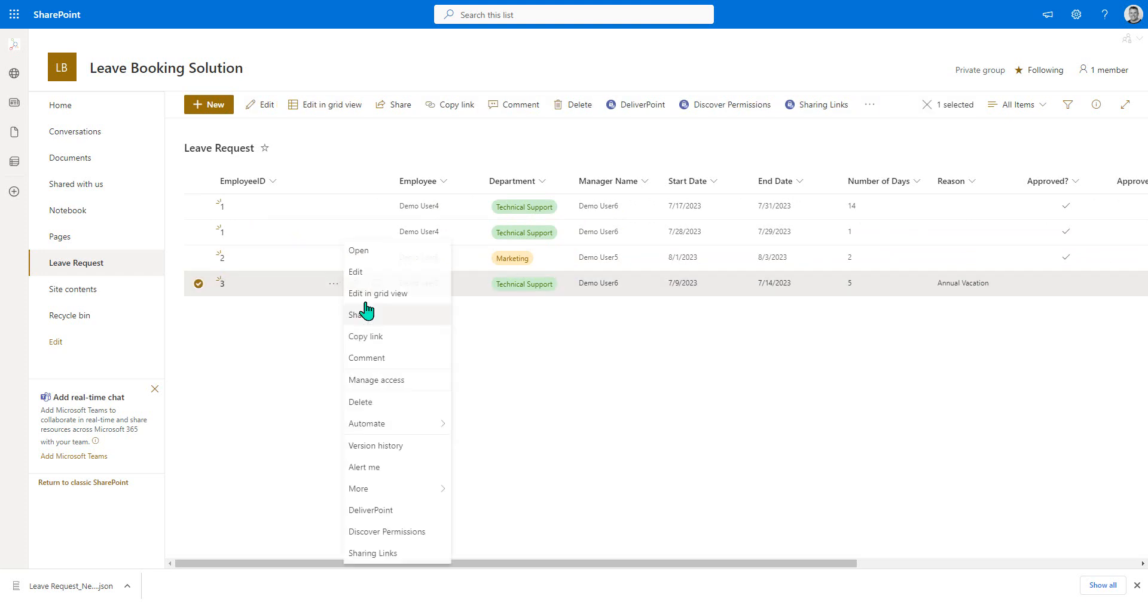
left_click(377, 230)
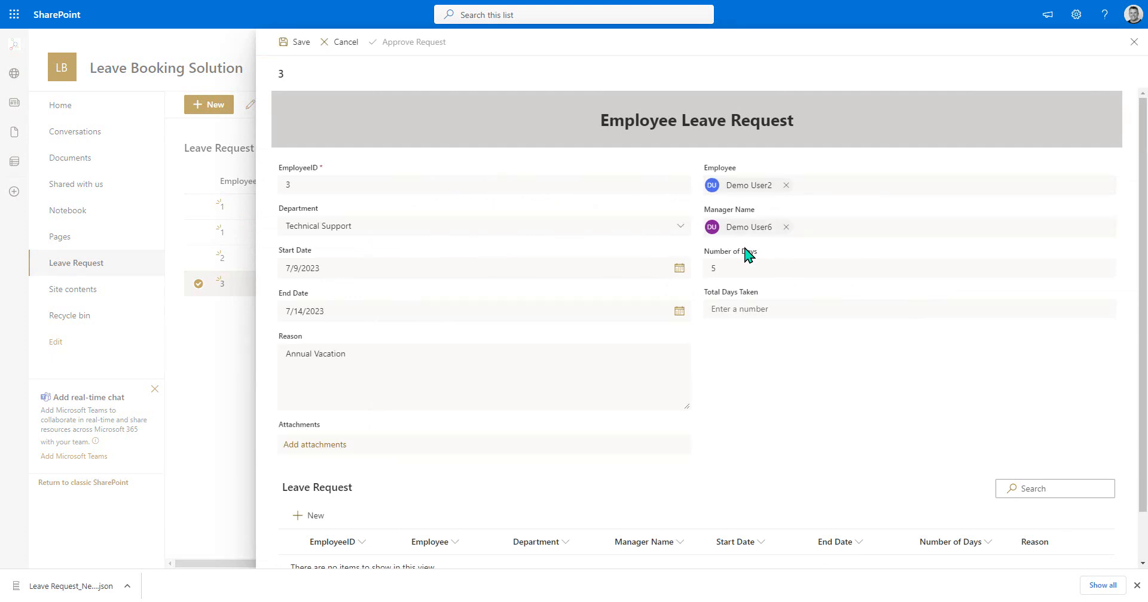
scroll(801, 228, "down", 1)
left_click(1133, 43)
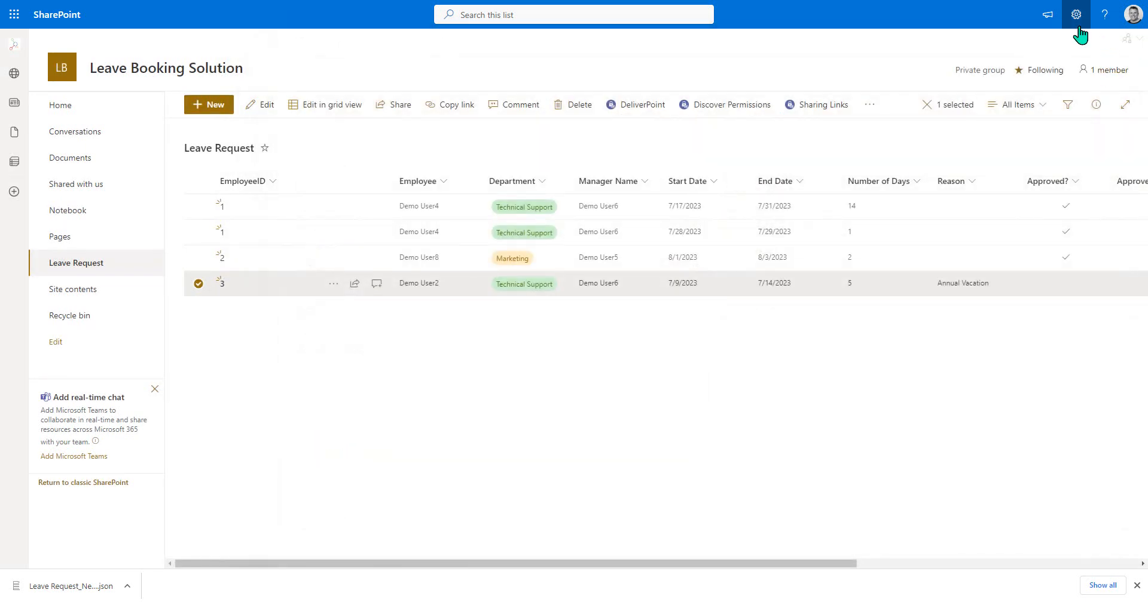
- Create a SharePoint group named Leave Approvers in the site's advanced permissions settings
left_click(745, 416)
left_click(1075, 15)
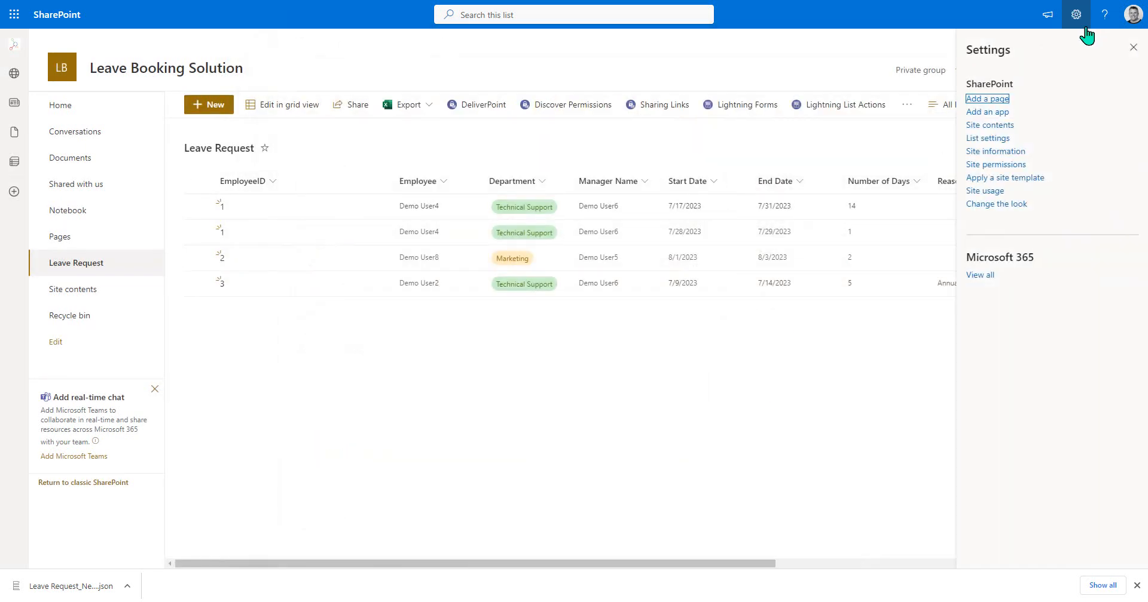
left_click(1004, 163)
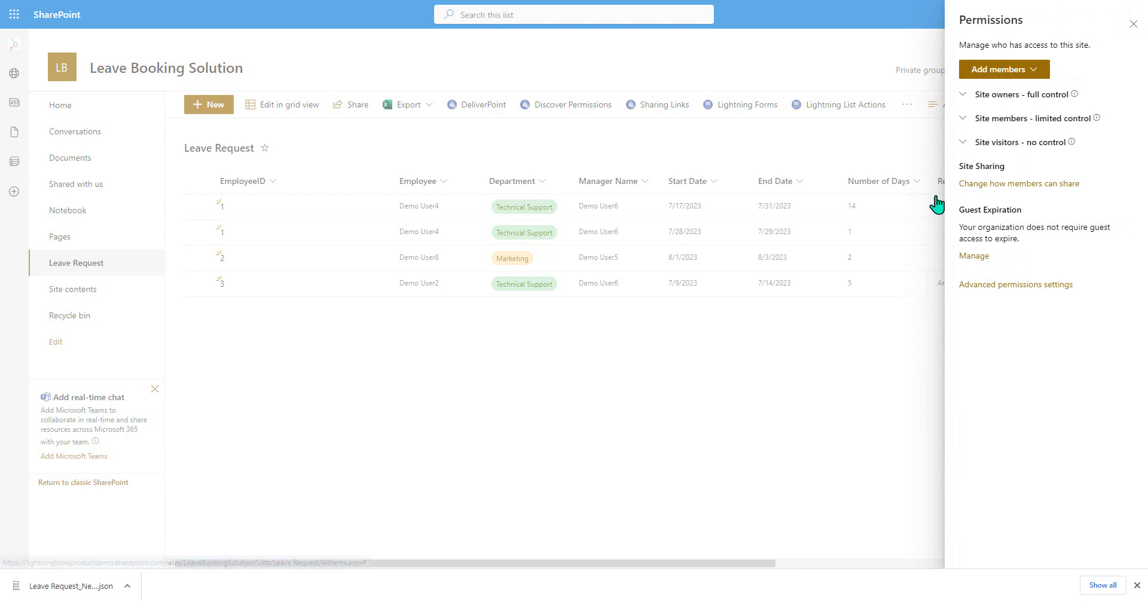
left_click(1043, 285)
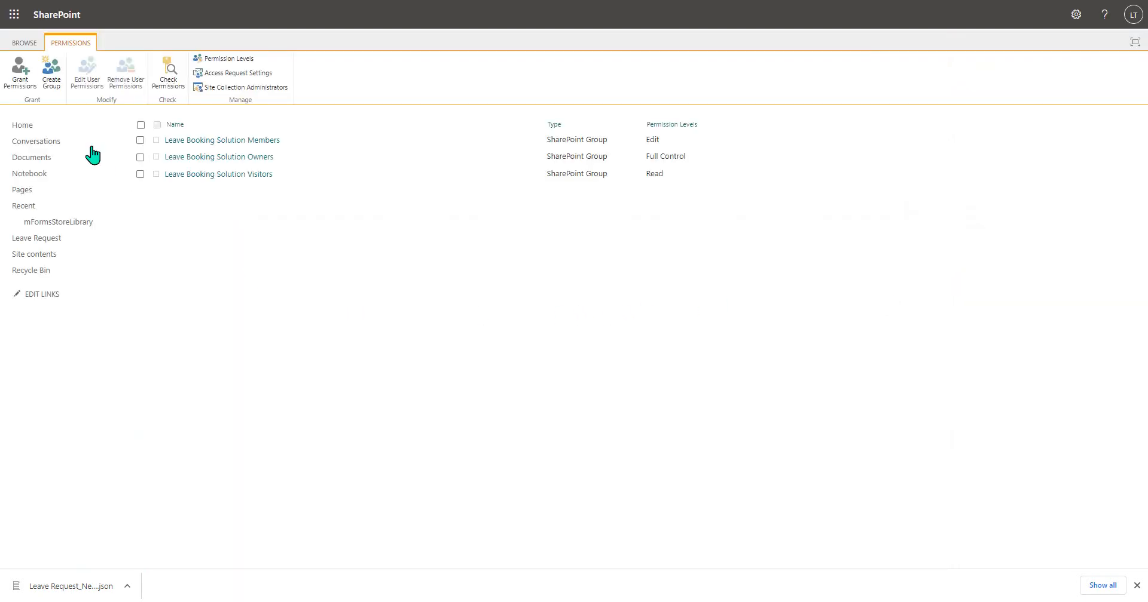
left_click(51, 83)
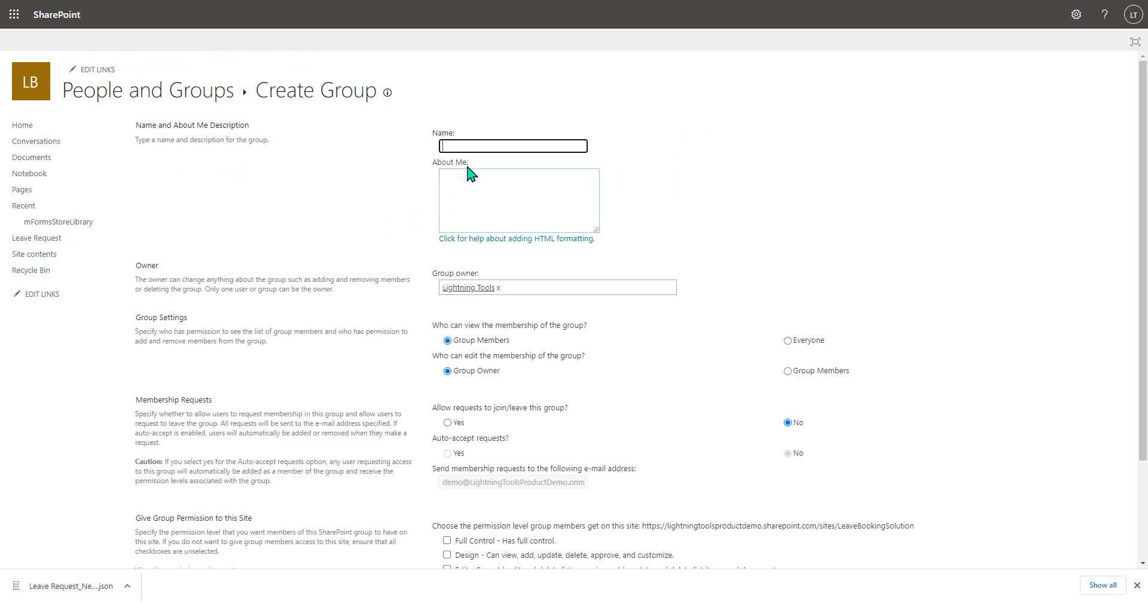
type("Leave Approvers")
left_click(750, 197)
scroll(749, 203, "down", 2)
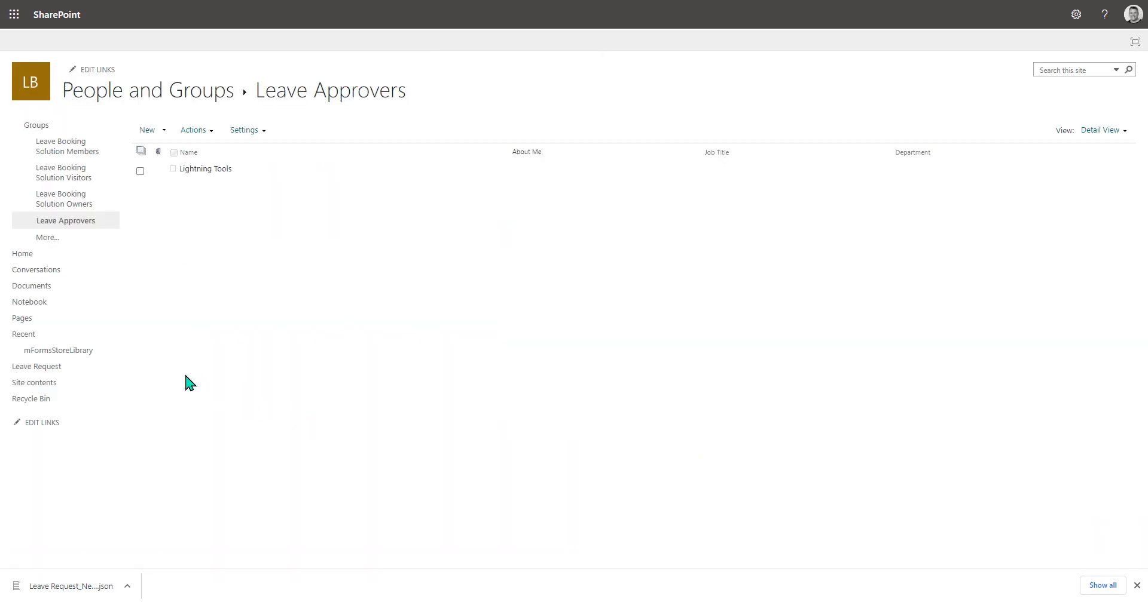
- Return to the Leave Request list and open its edit form in the form designer
left_click(50, 253)
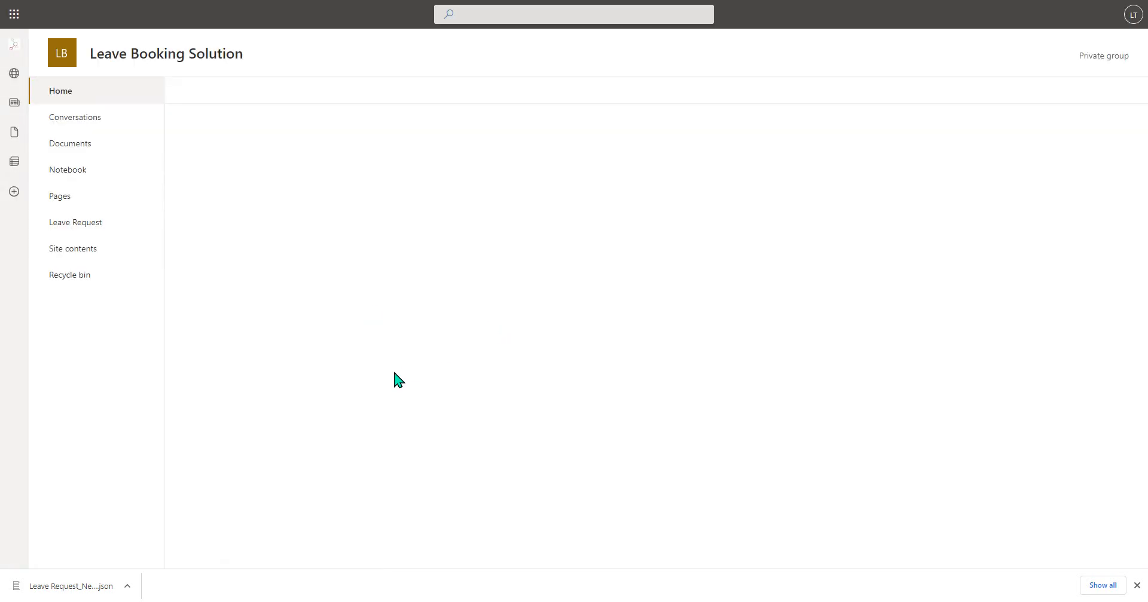
left_click(98, 230)
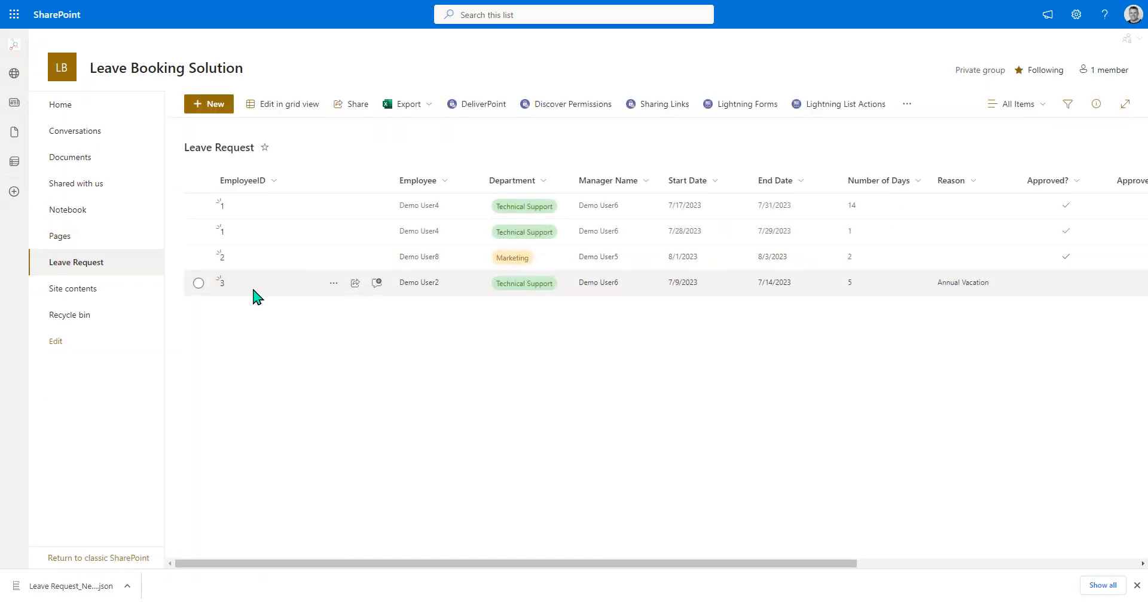
left_click(339, 286)
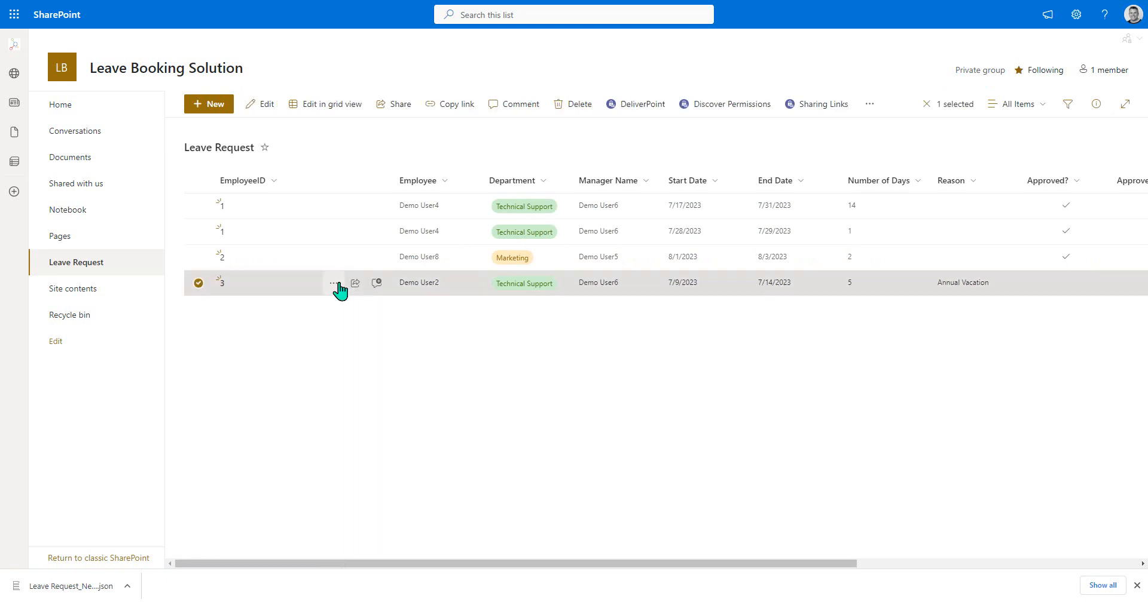
left_click(337, 284)
left_click(367, 232)
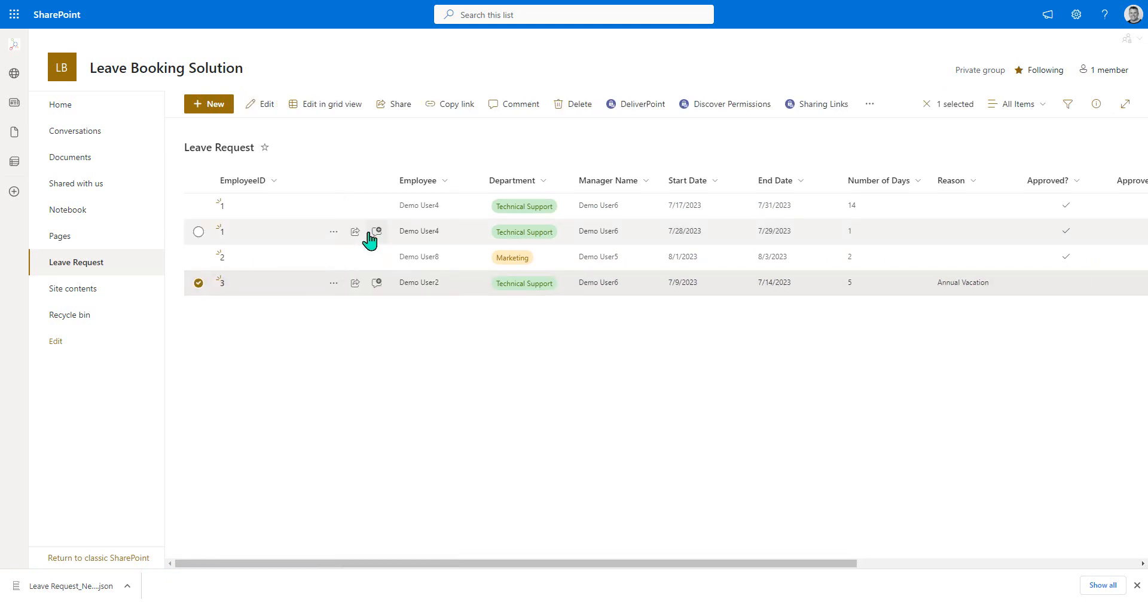
left_click(376, 232)
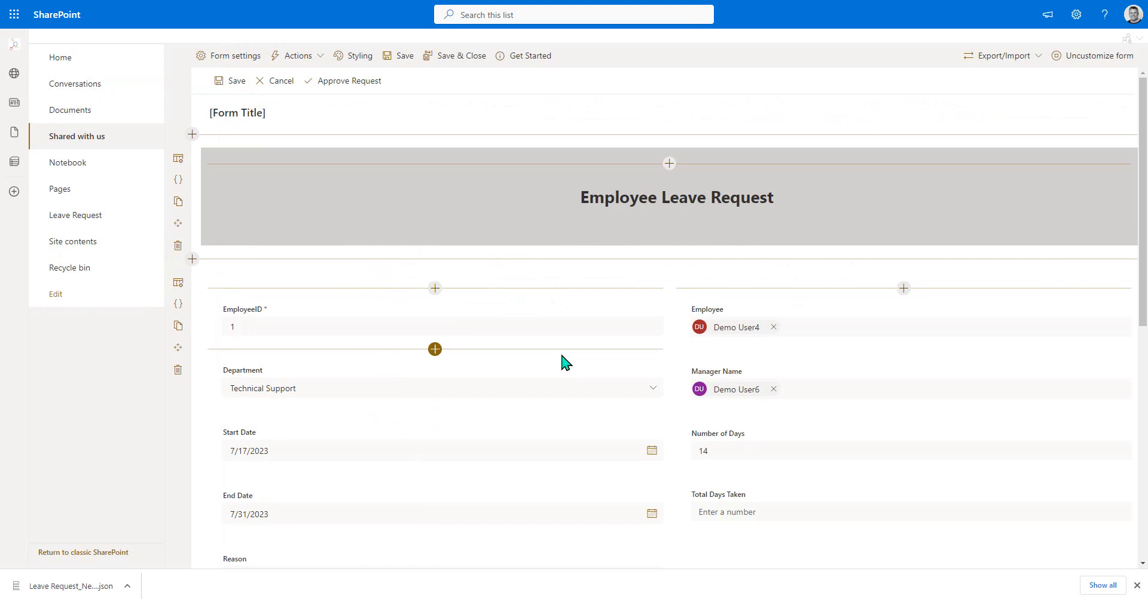
- Add the Approved? field to the form directly below Total Days Taken
scroll(562, 362, "down", 4)
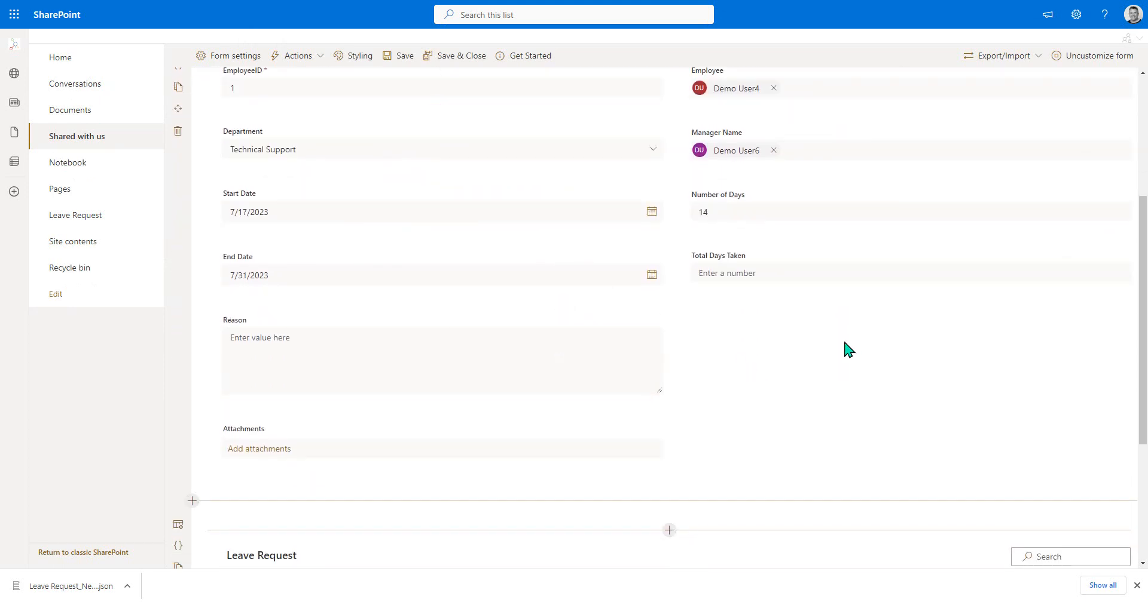
left_click(902, 296)
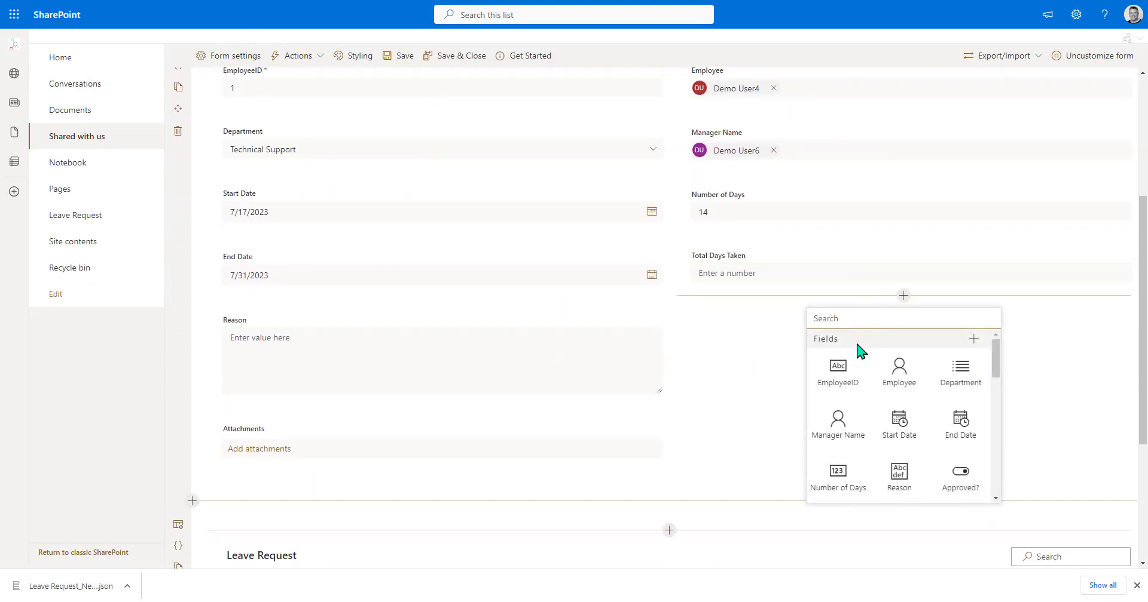
type("app")
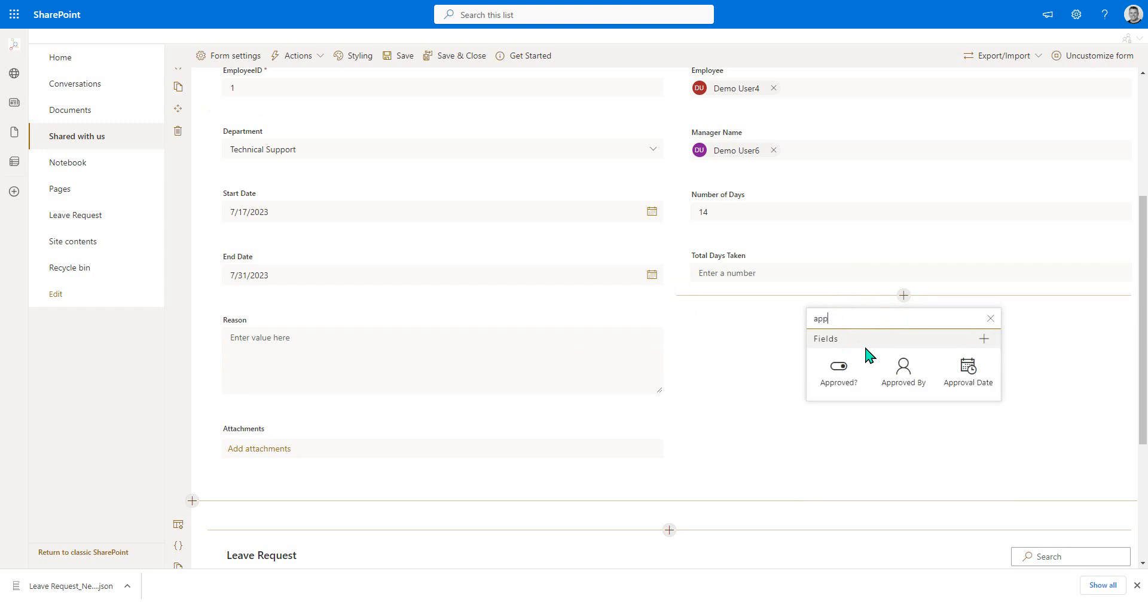
left_click(848, 386)
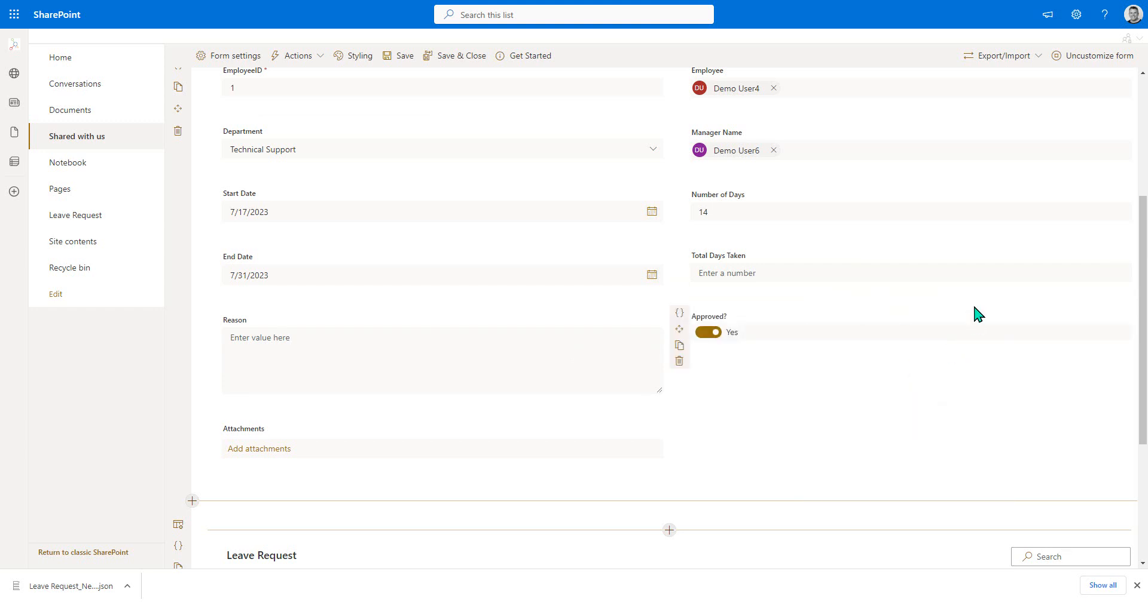
- Add the Approved By and Approval Date fields below the Approved? field
left_click(903, 354)
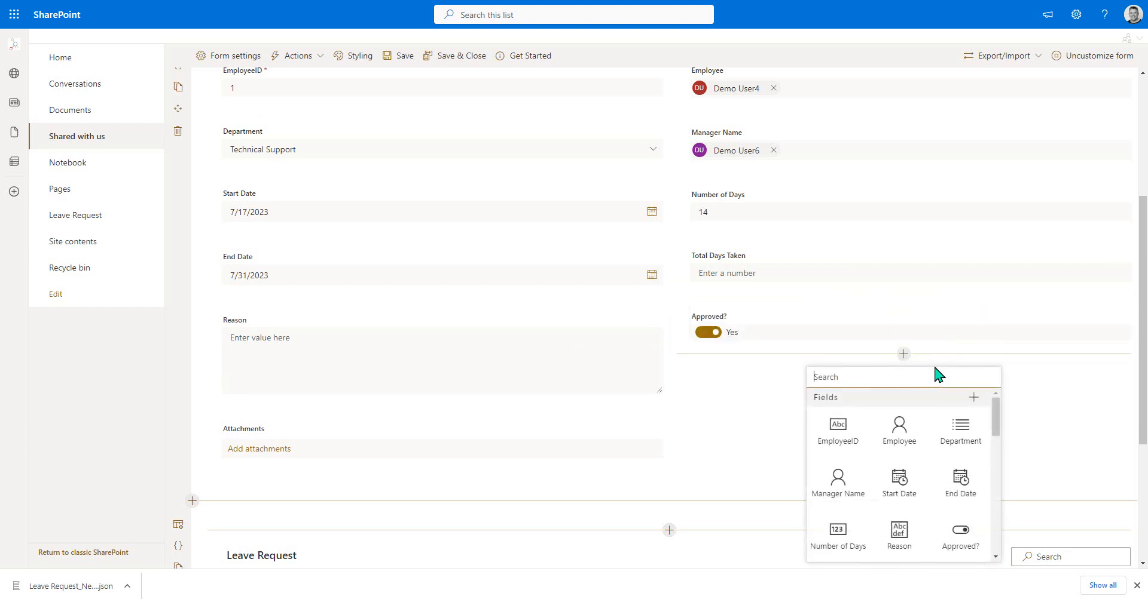
type("appro")
left_click(903, 427)
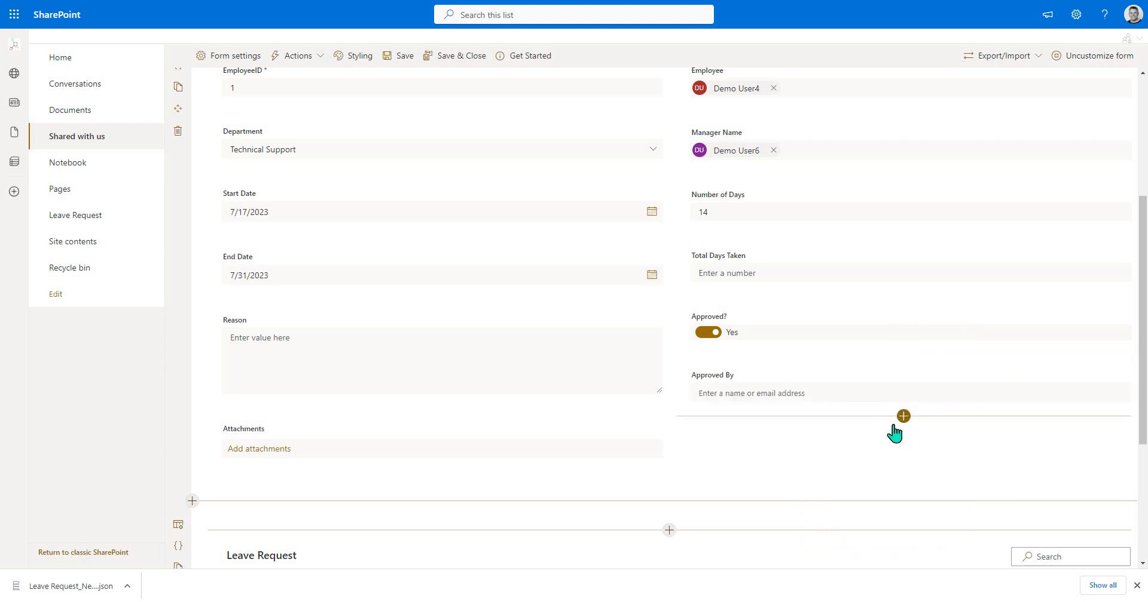
left_click(903, 417)
type("appro")
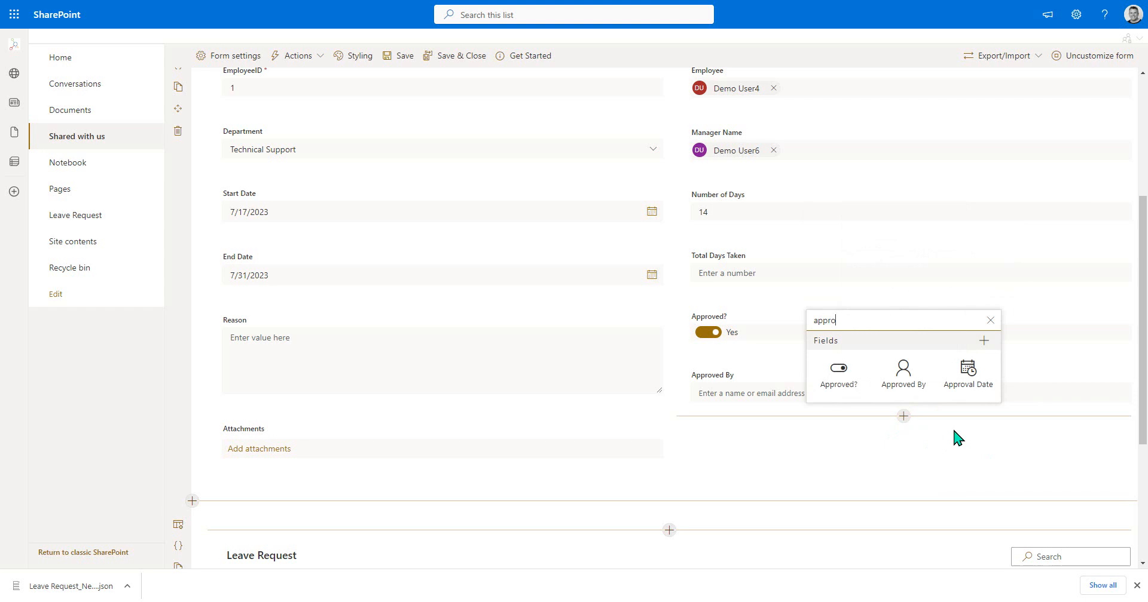
left_click(968, 374)
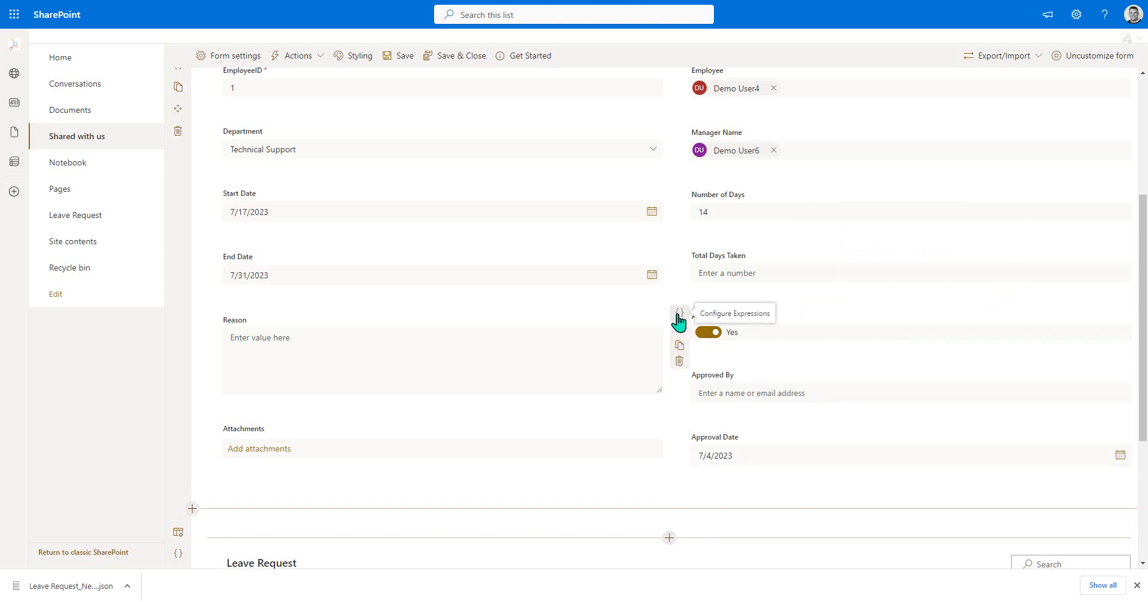
- Copy the Enabled expression from the Approve Request command bar action, leaving the action itself unchanged
left_click(679, 315)
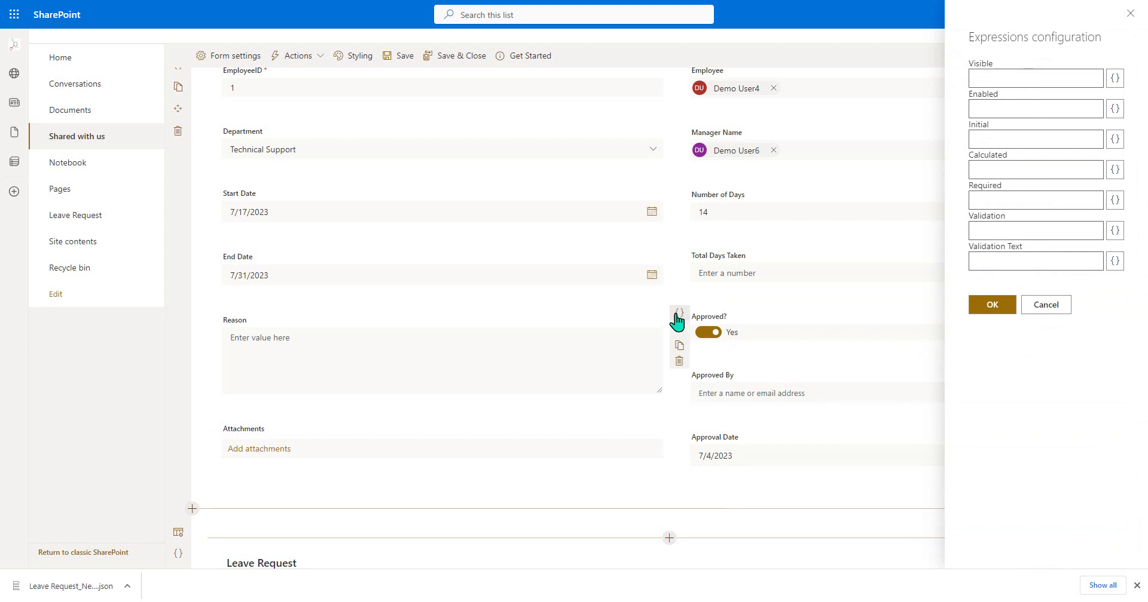
left_click(1045, 305)
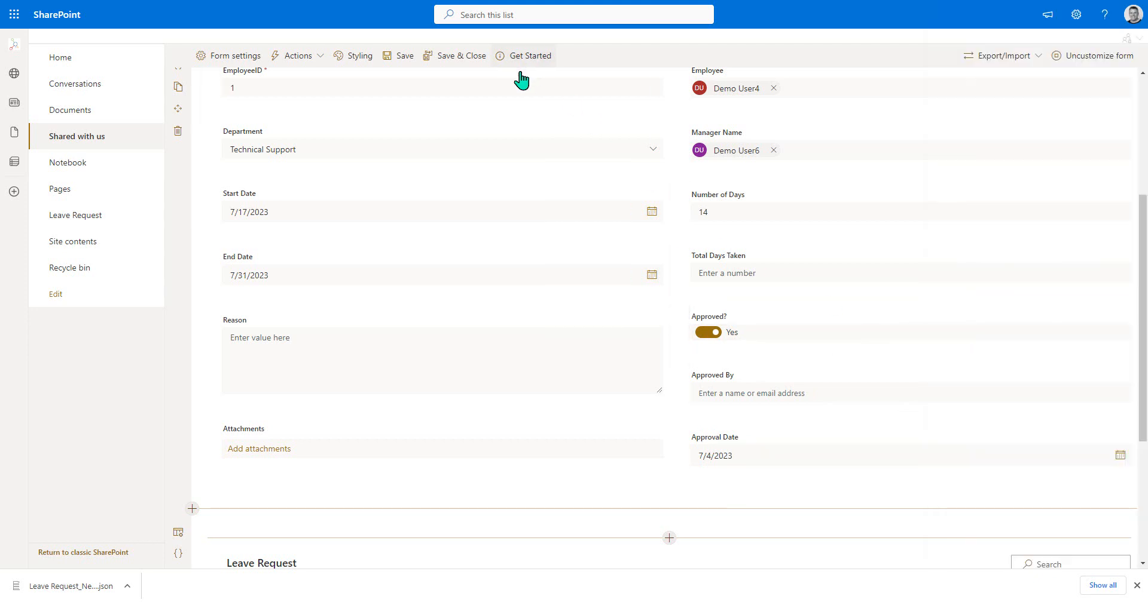
left_click(312, 61)
left_click(317, 78)
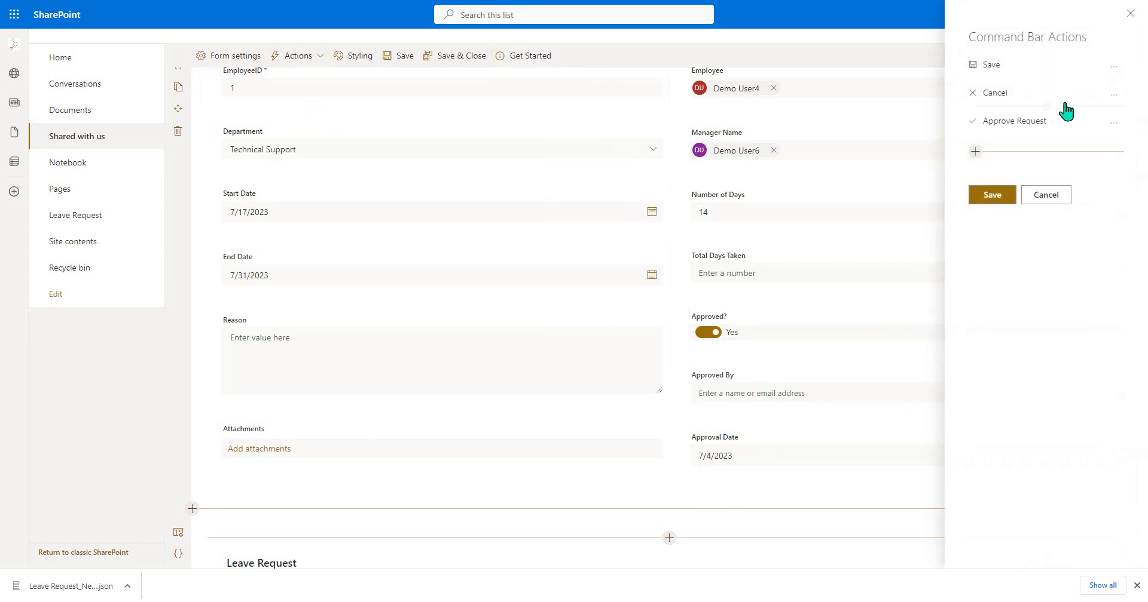
left_click(1113, 123)
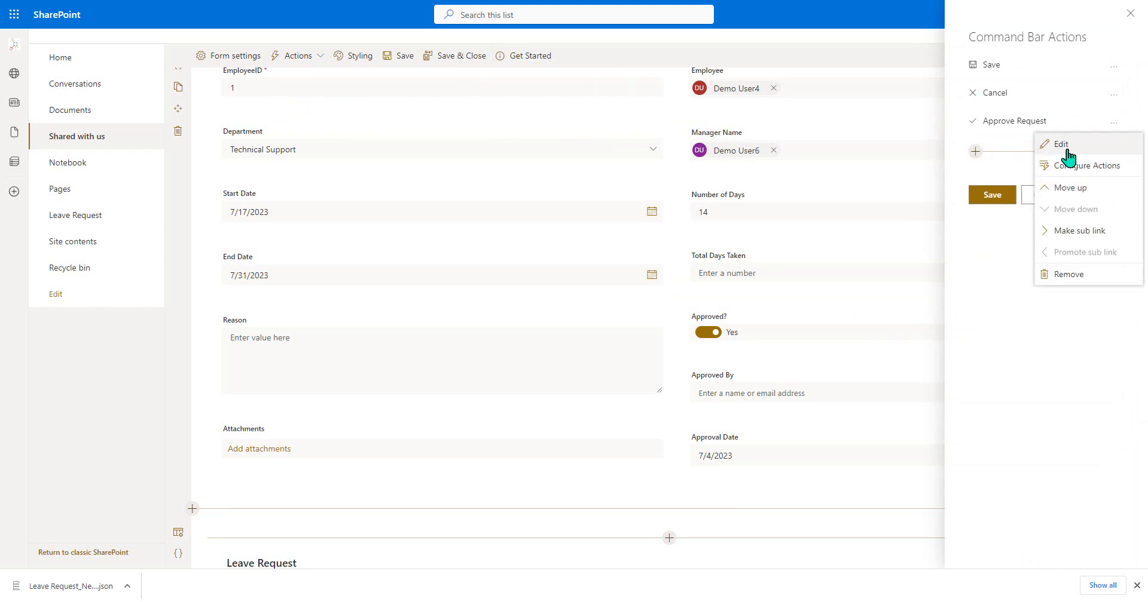
left_click(1061, 145)
double_click(611, 349)
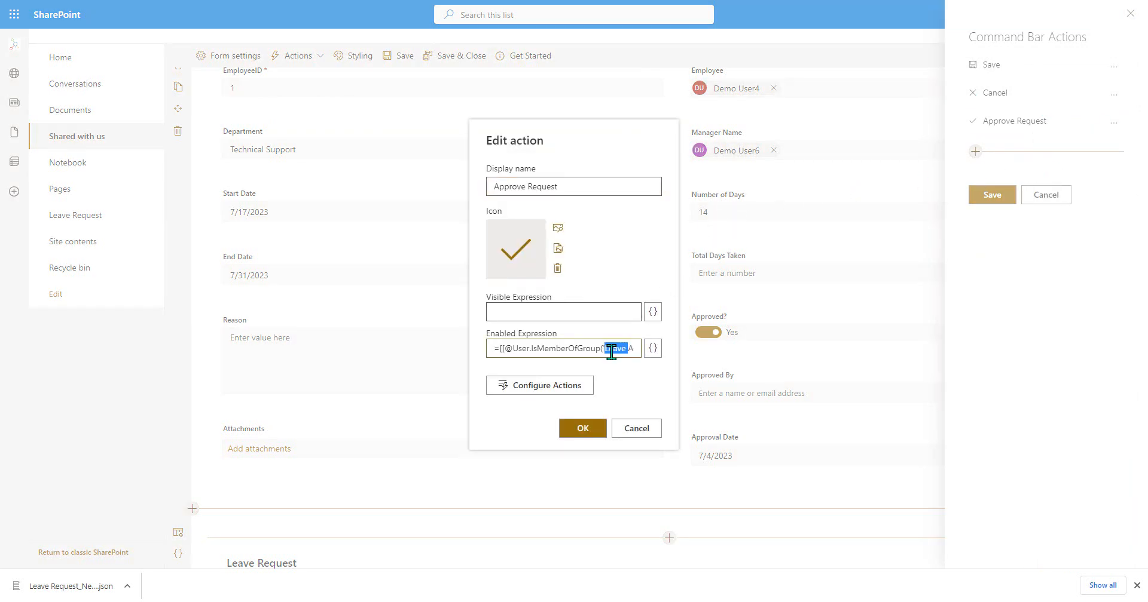
left_click(611, 350)
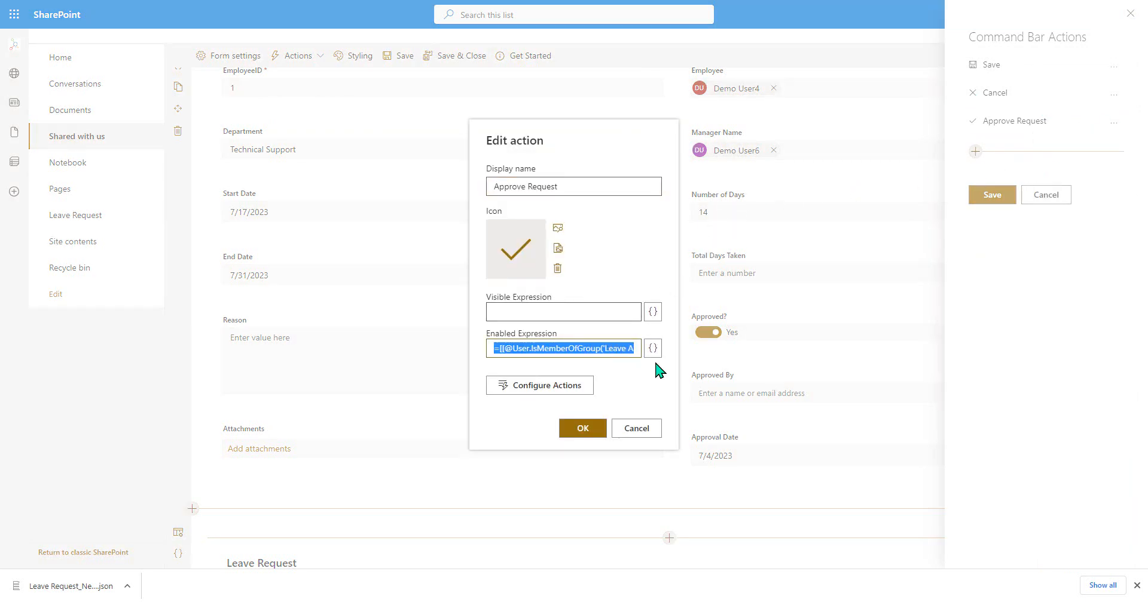
left_click(636, 429)
left_click(1046, 197)
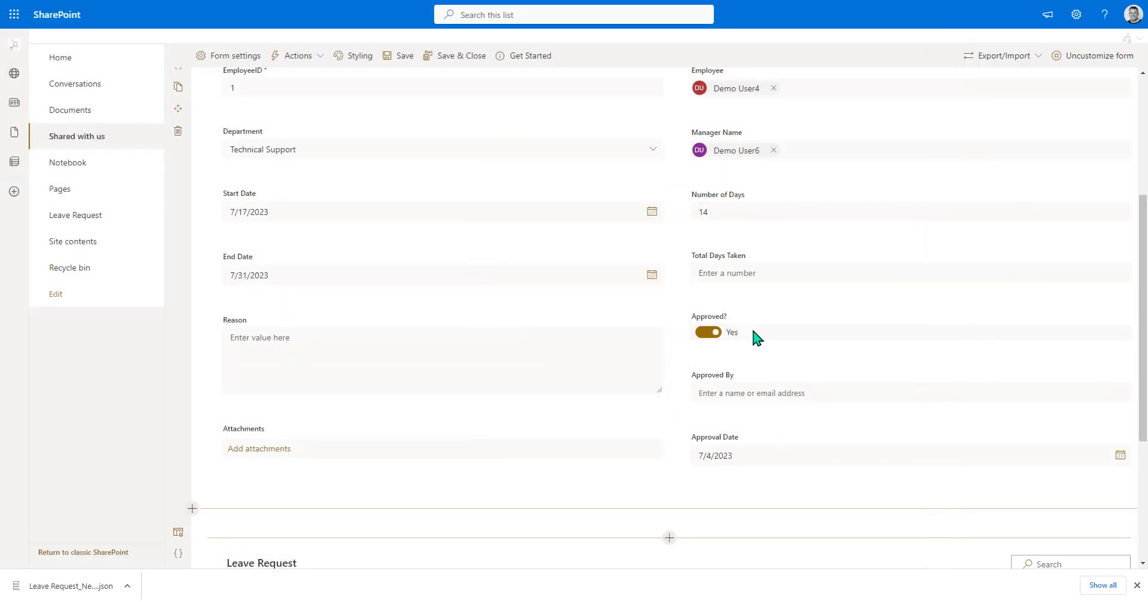
left_click(679, 313)
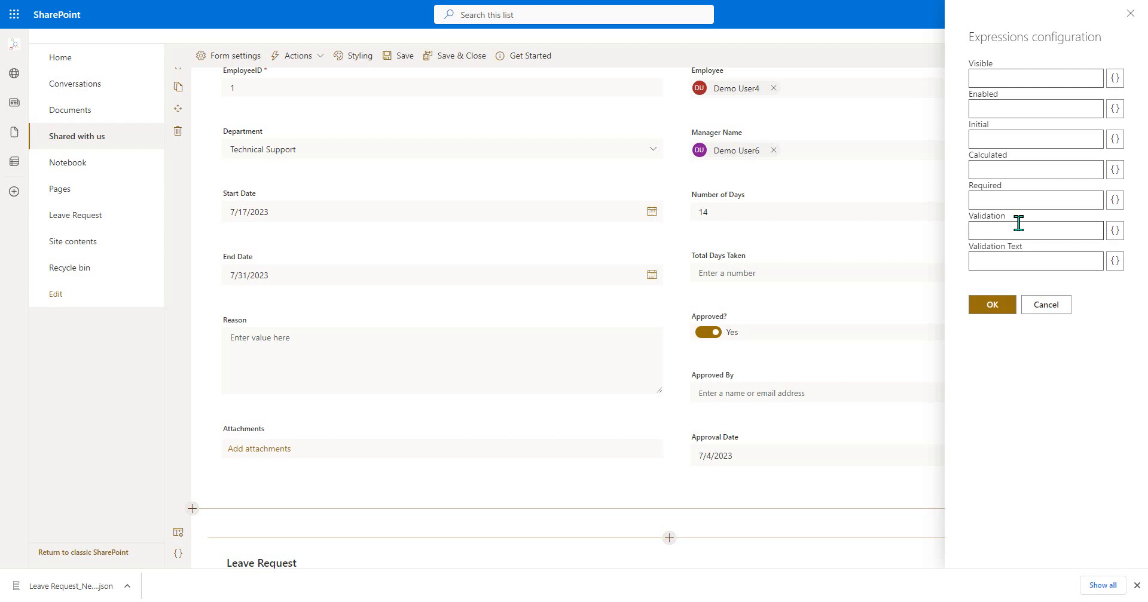
left_click(999, 113)
key("ctrl+v")
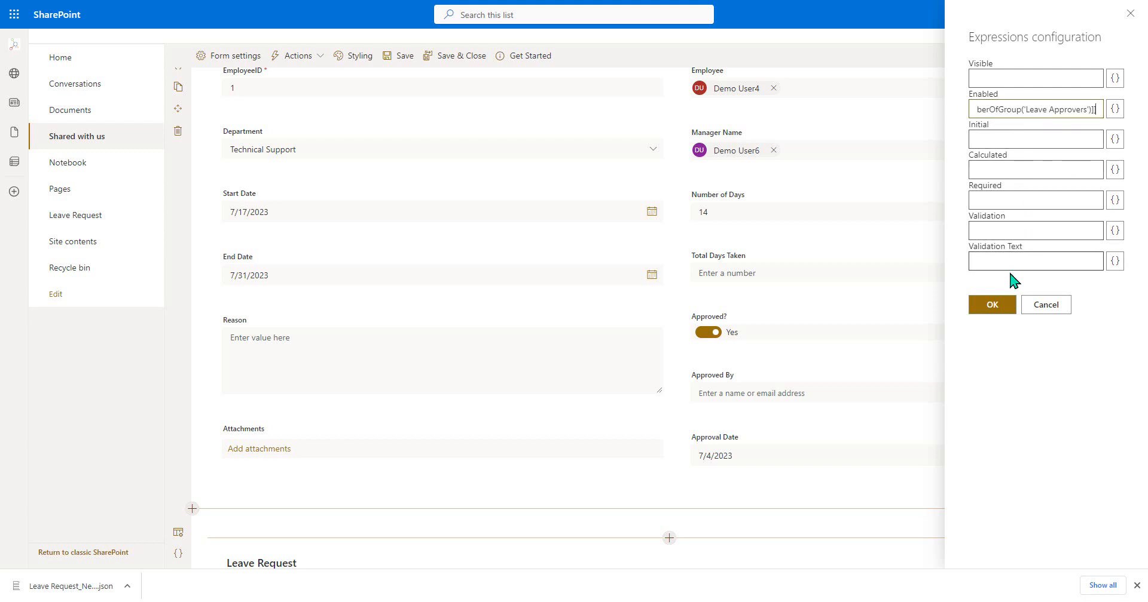
left_click(994, 306)
- Apply the copied Leave Approvers membership check as the Enabled expression of the Approved By field
left_click(679, 373)
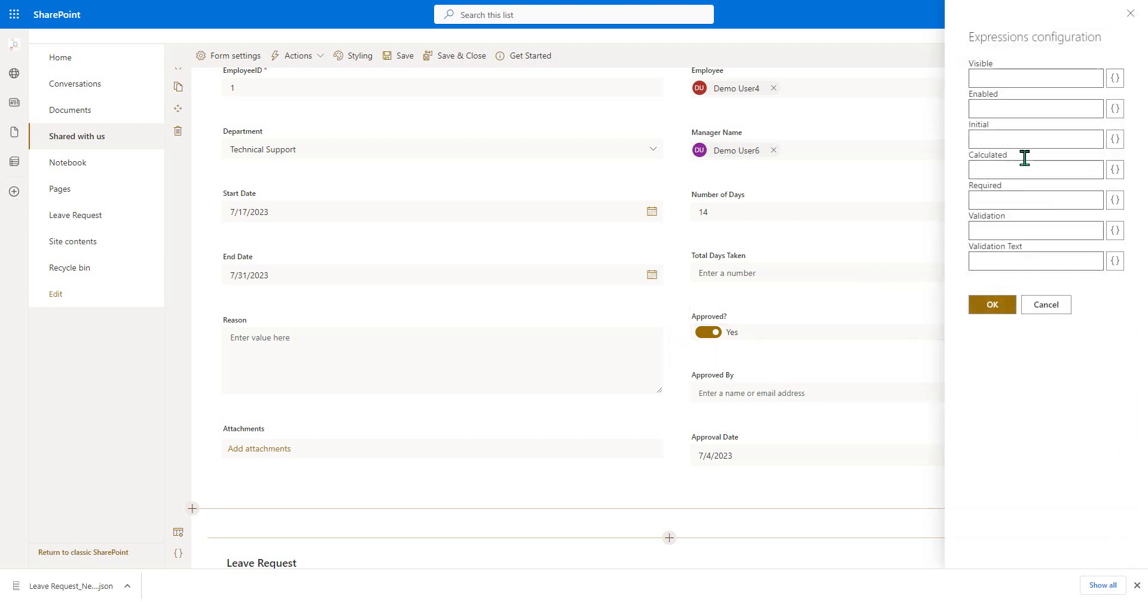
left_click(1020, 111)
key("ctrl+v")
left_click(993, 310)
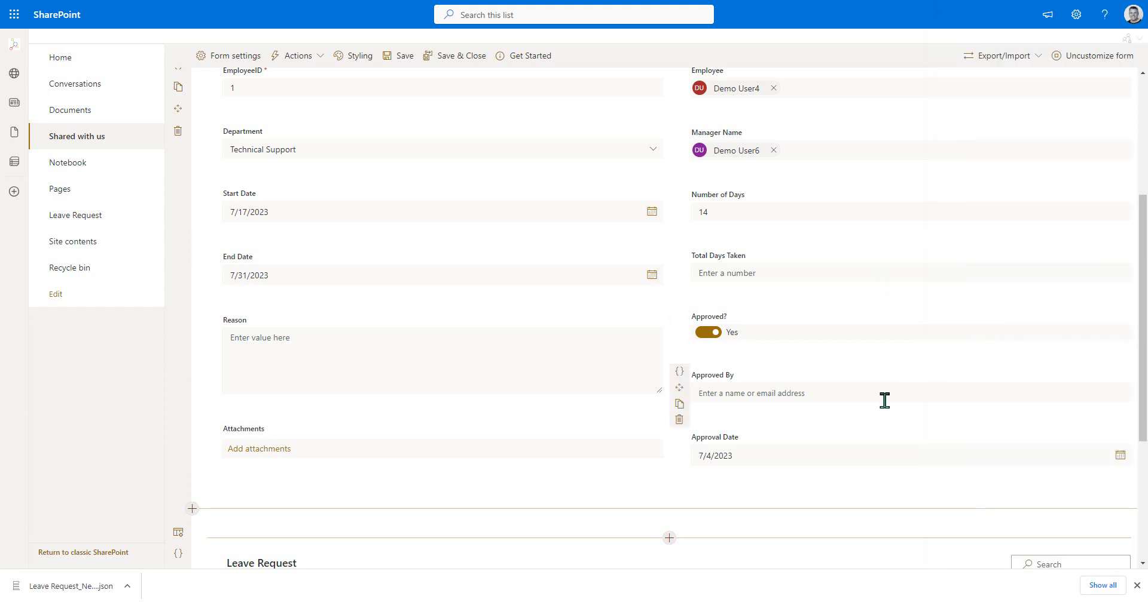
- Apply the same Leave Approvers Enabled expression to the Approval Date field, and save and close the form design
left_click(679, 436)
left_click(1052, 110)
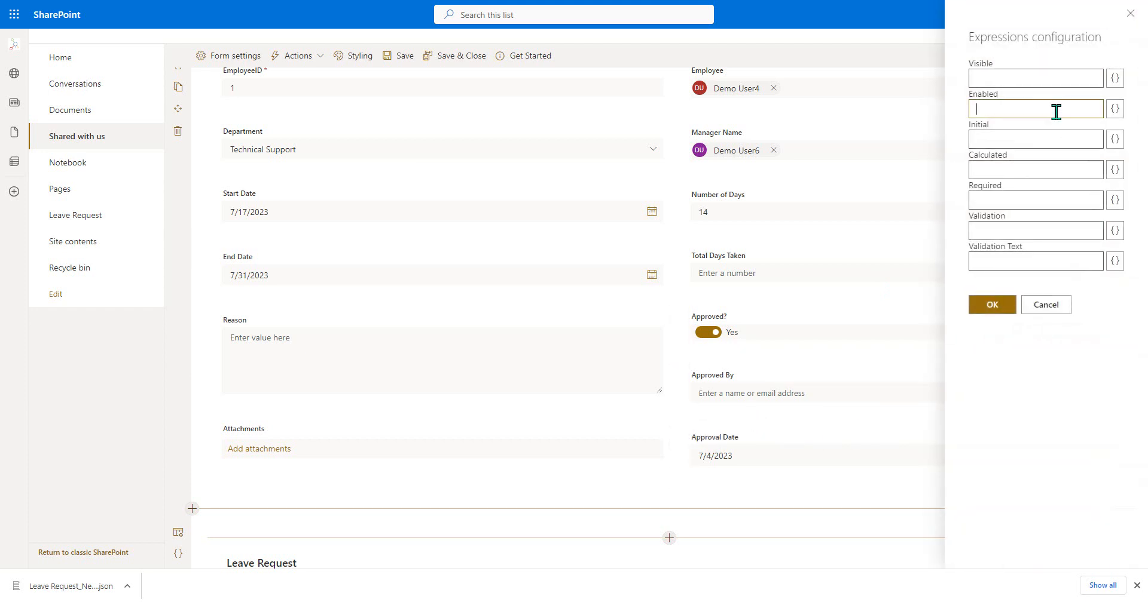
key("ctrl+v")
left_click(992, 305)
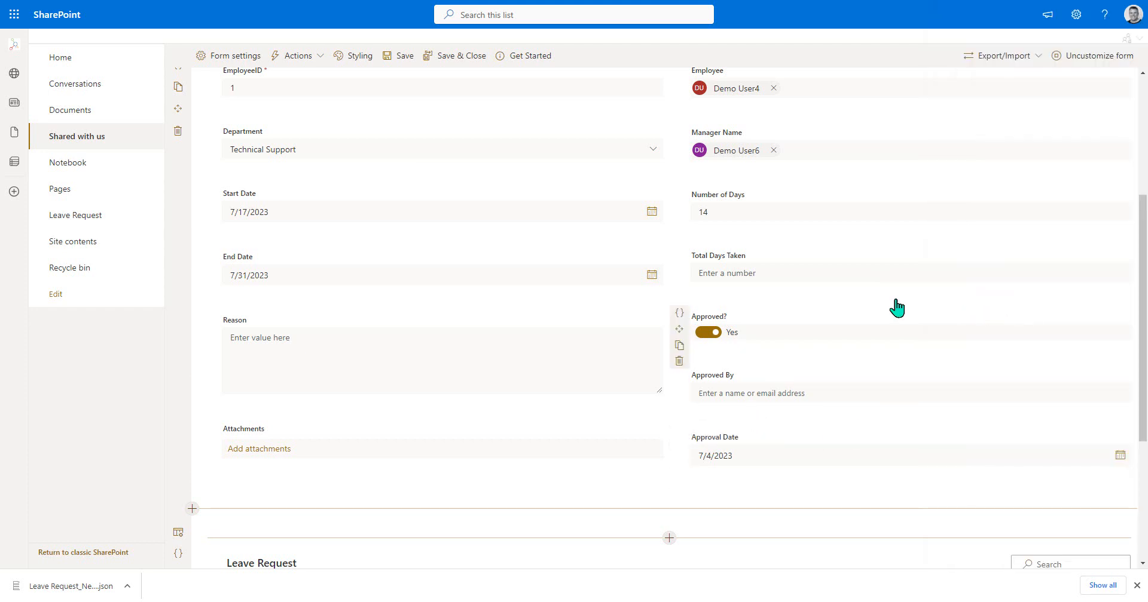
left_click(461, 55)
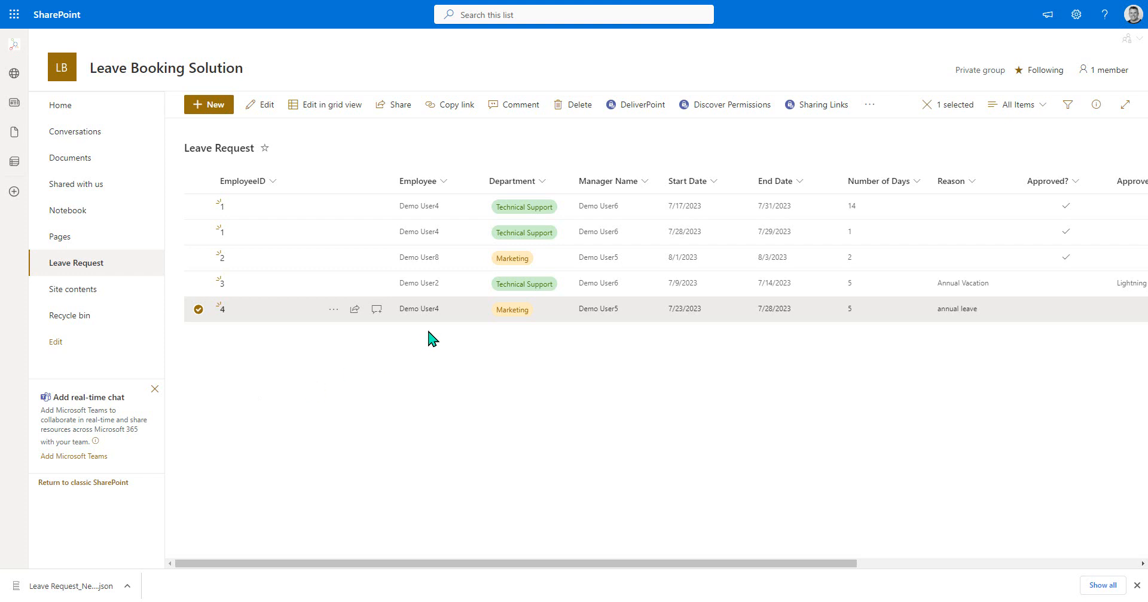
- Open the leave request with EmployeeID 4 for editing, run Approve Request on it and save the item
left_click(333, 309)
left_click(388, 236)
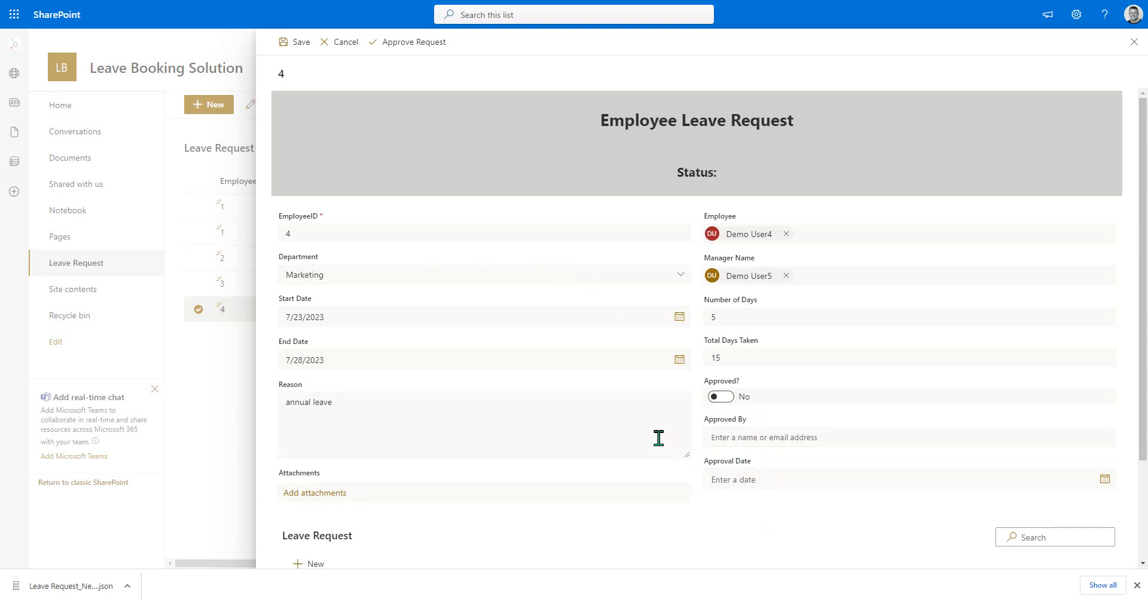
scroll(815, 405, "down", 2)
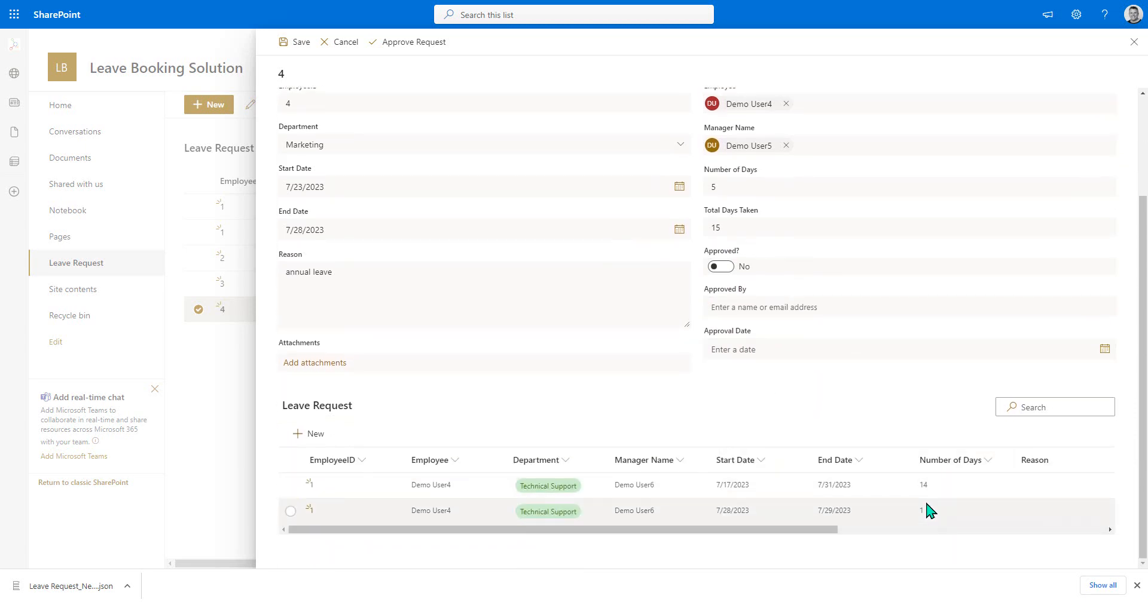
double_click(723, 226)
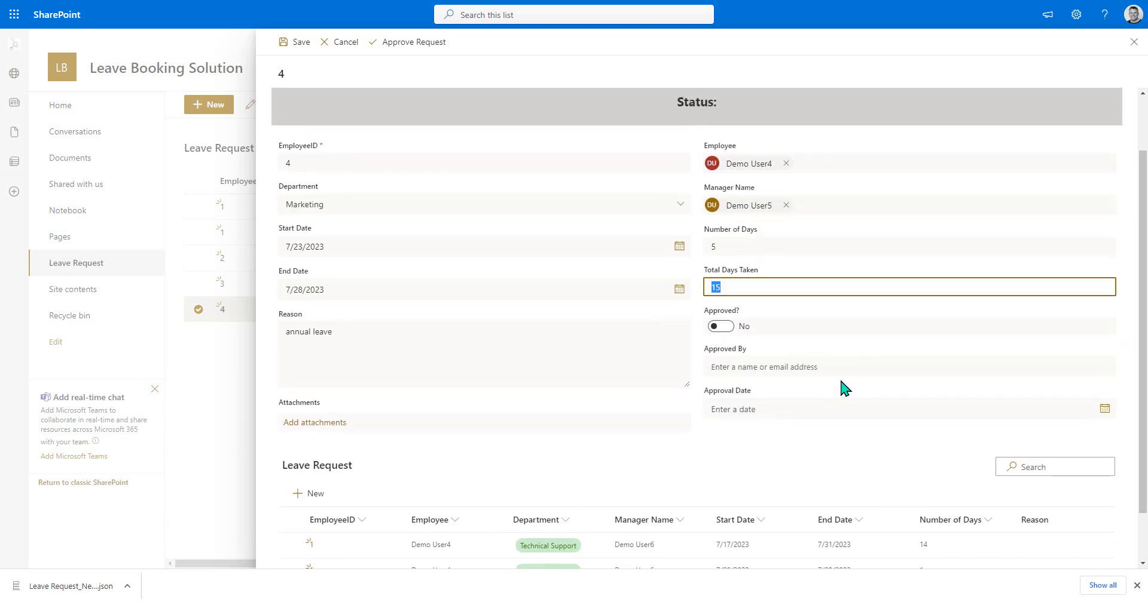
left_click(404, 44)
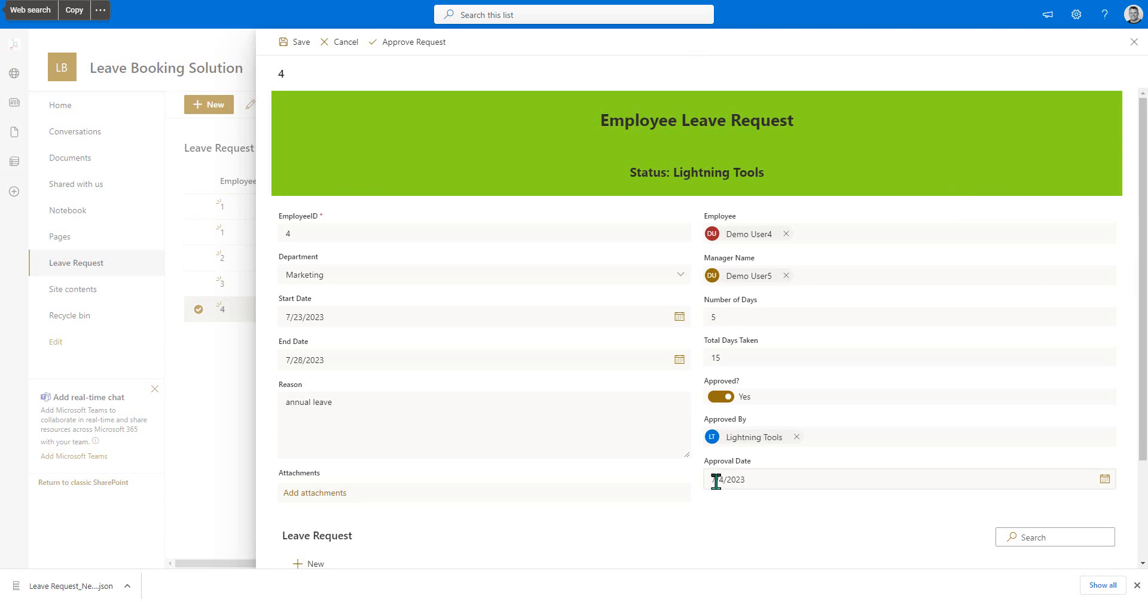
scroll(716, 482, "down", 3)
scroll(712, 479, "up", 3)
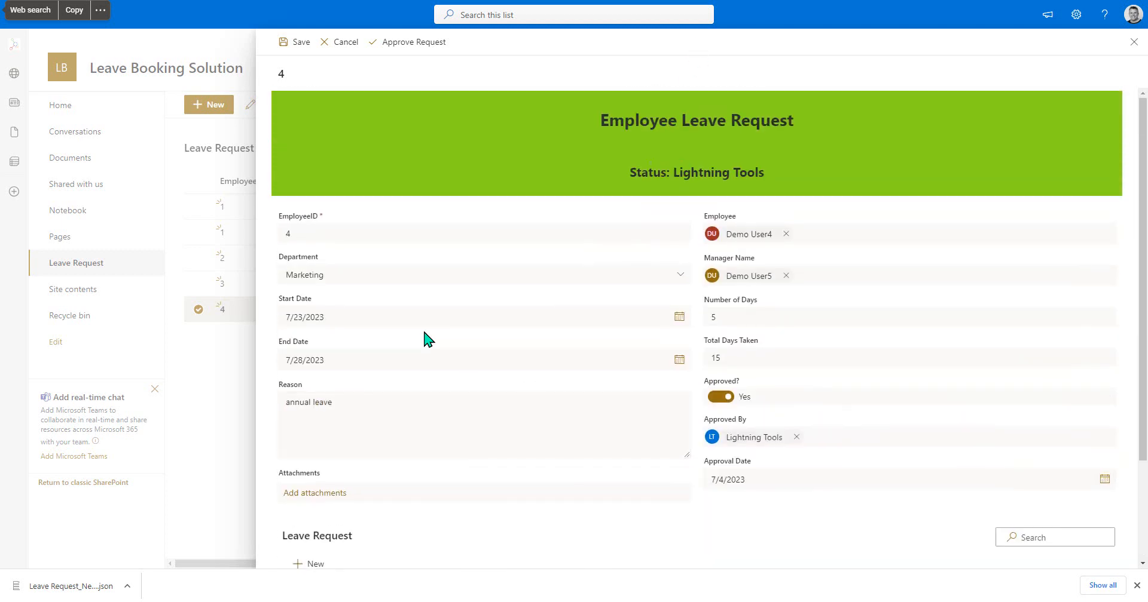
left_click(299, 43)
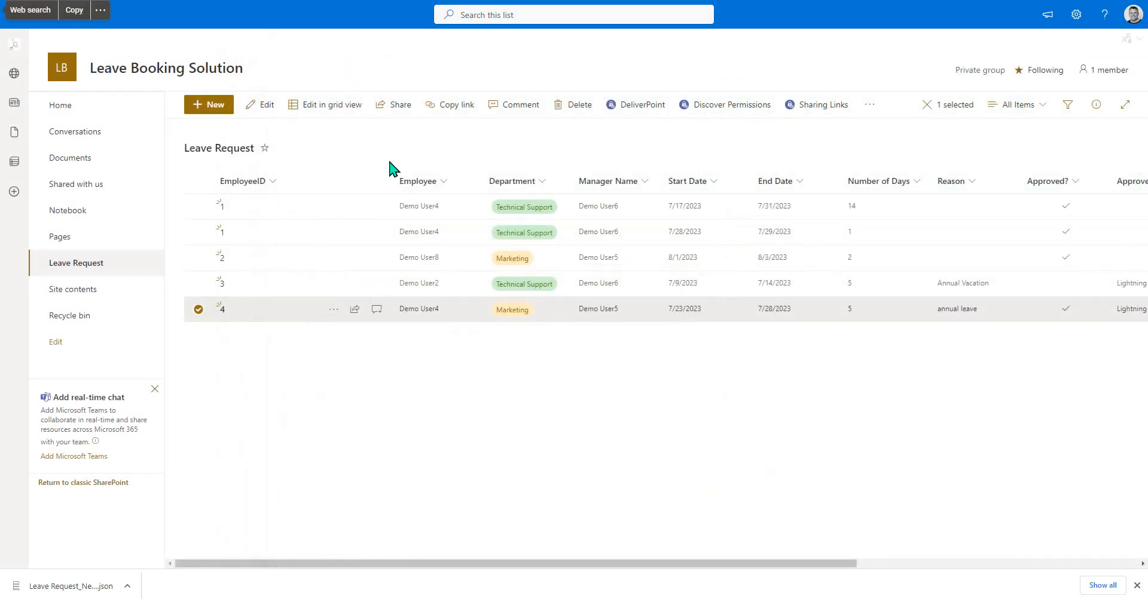
- Reopen the EmployeeID 4 request for editing and check its Total Days Taken against the Leave Request sublist
left_click(333, 310)
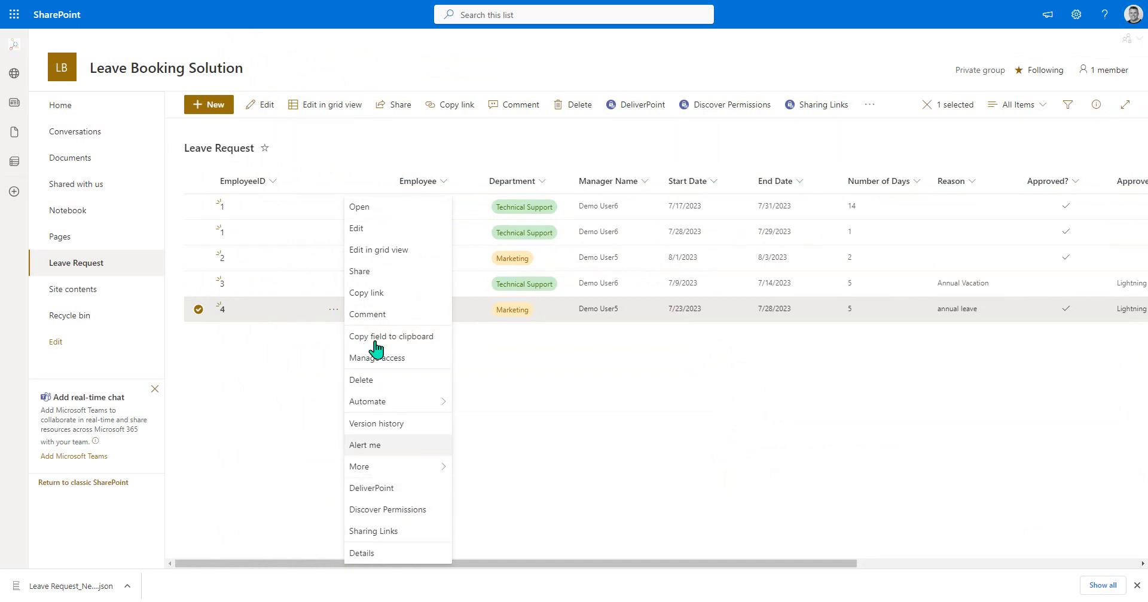
left_click(359, 229)
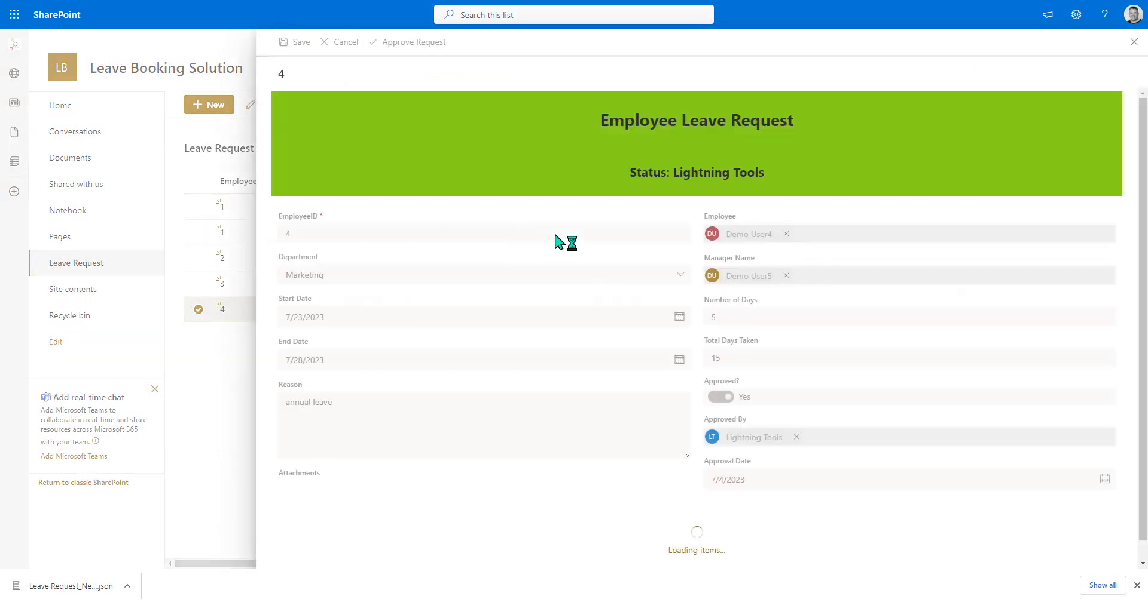
scroll(571, 242, "down", 1)
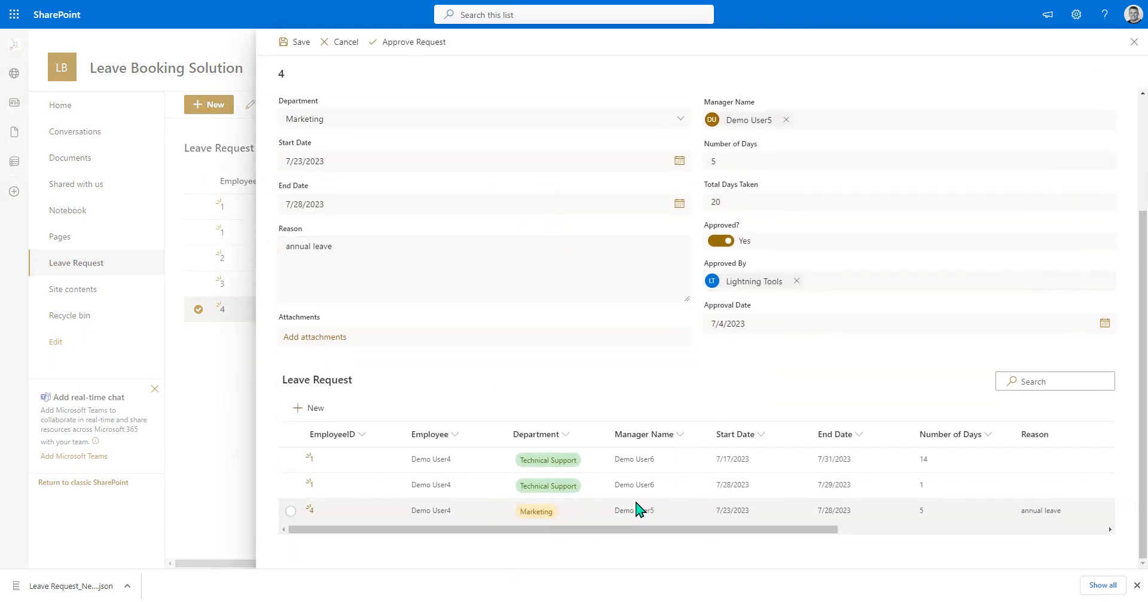